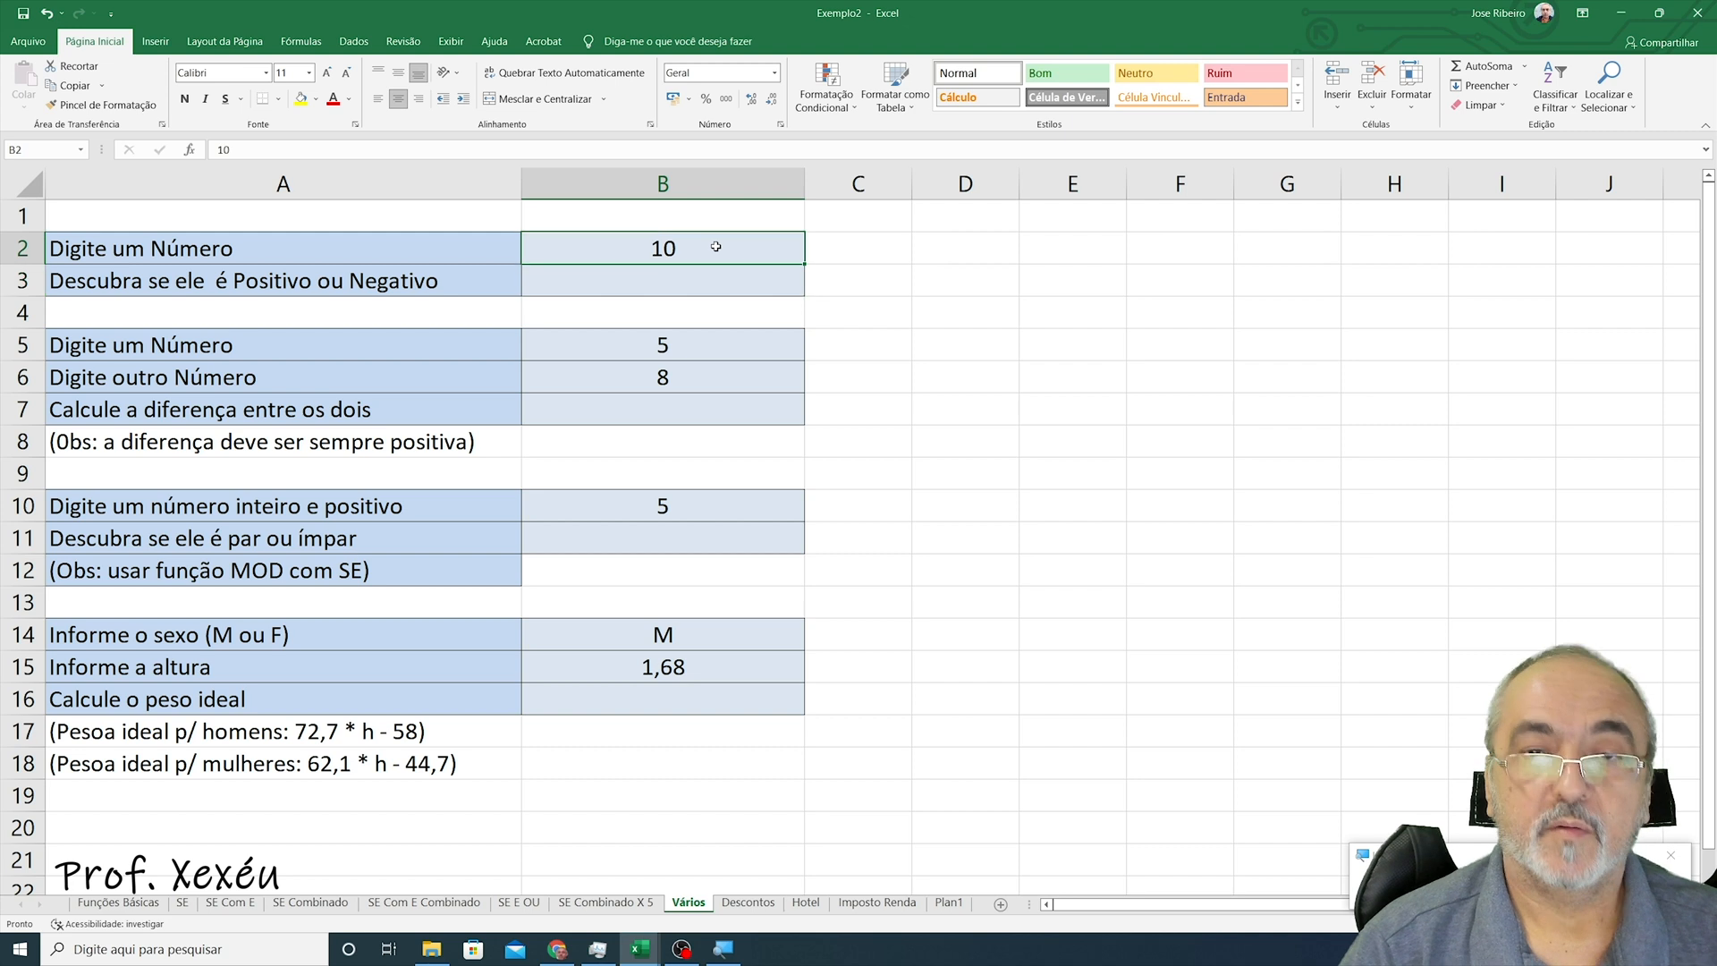
- Enter 5 as the number in B2
text(0)
key(Return)
click(715, 246)
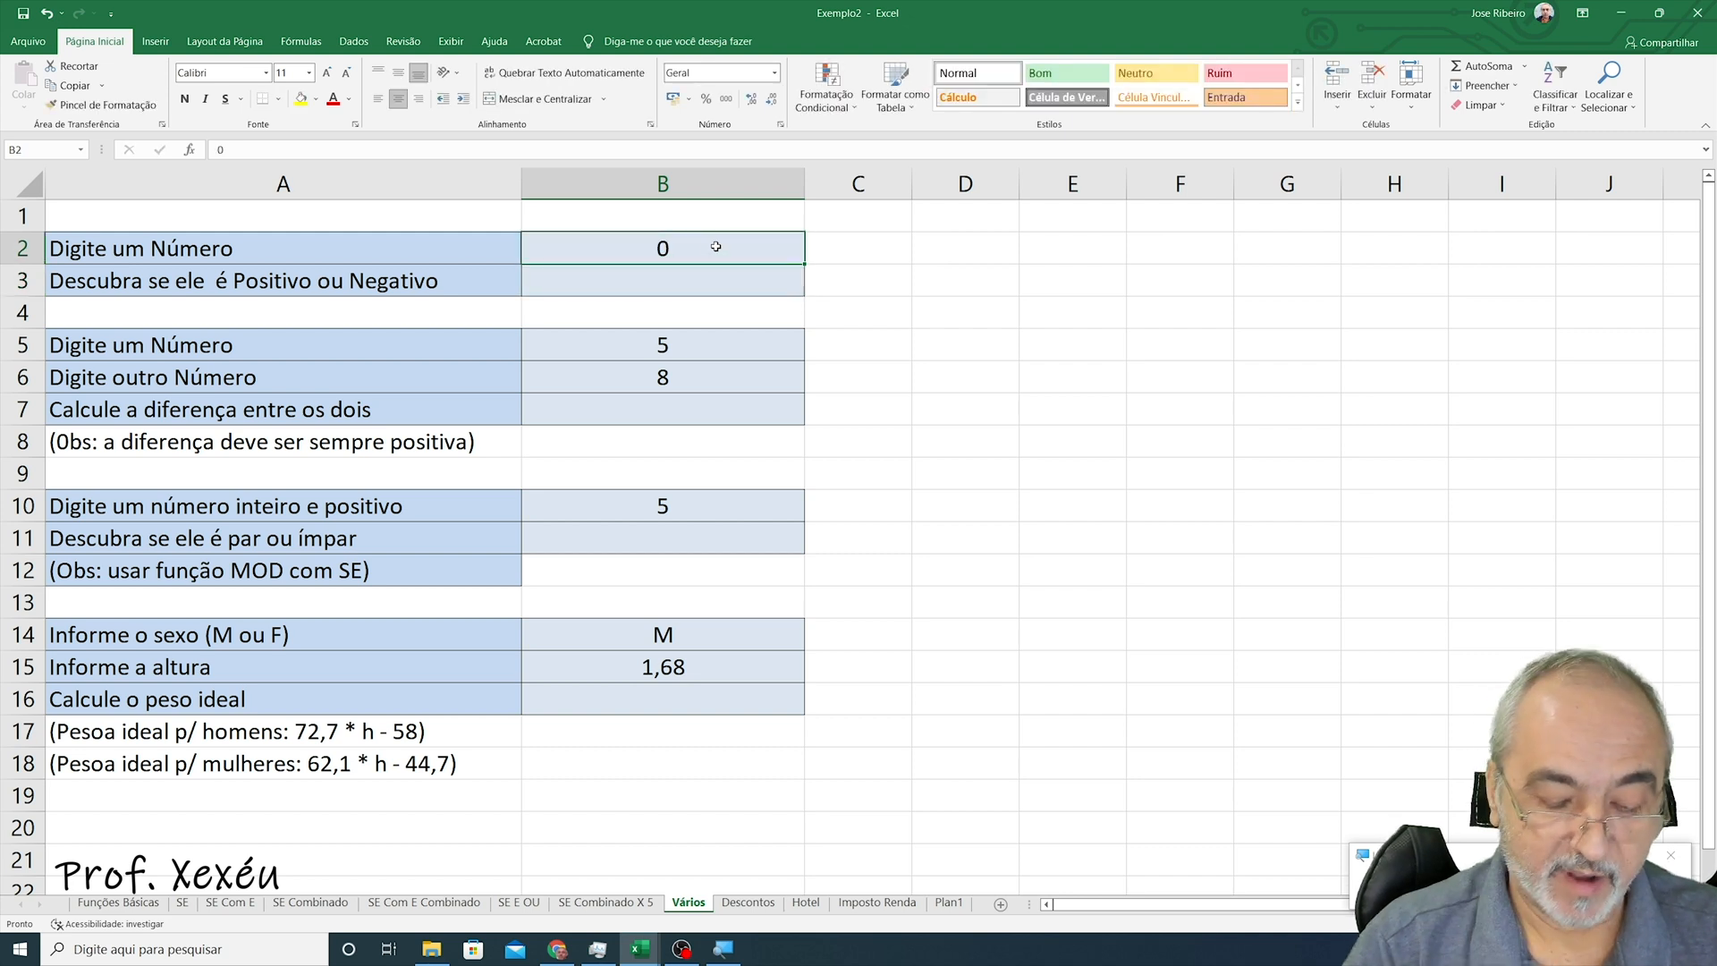
text(5)
key(Return)
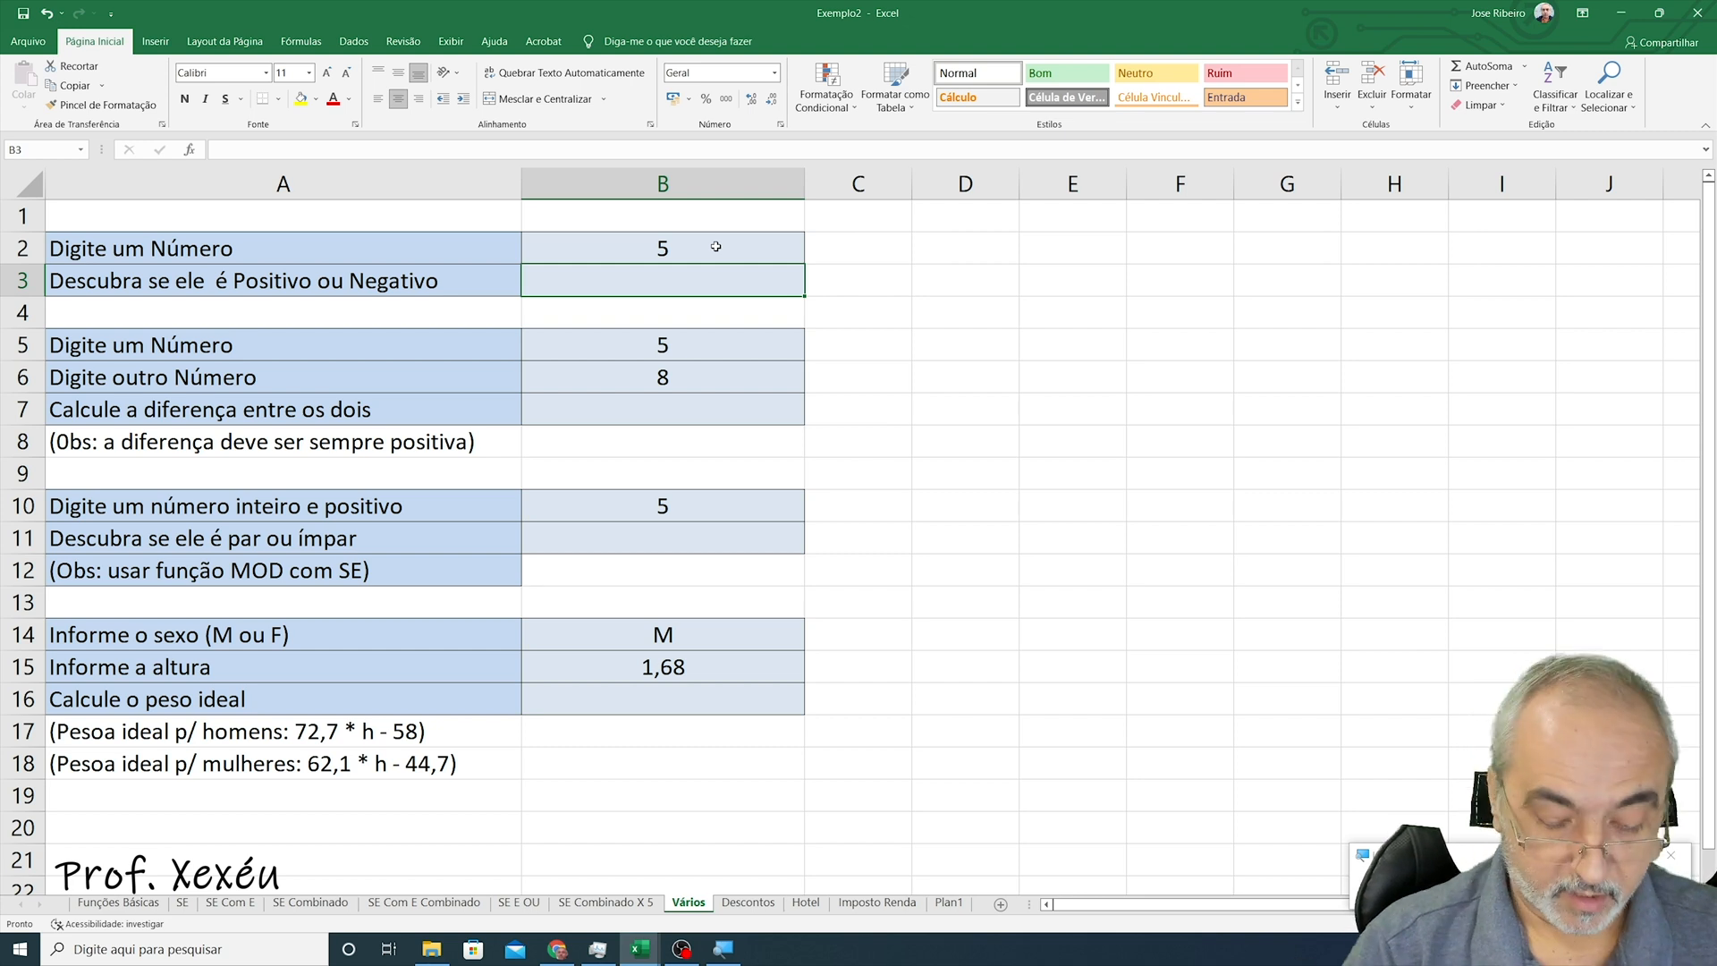
- Start an IF formula in B3 testing whether B2>=0, returning "Positivo" when true
text(=se()
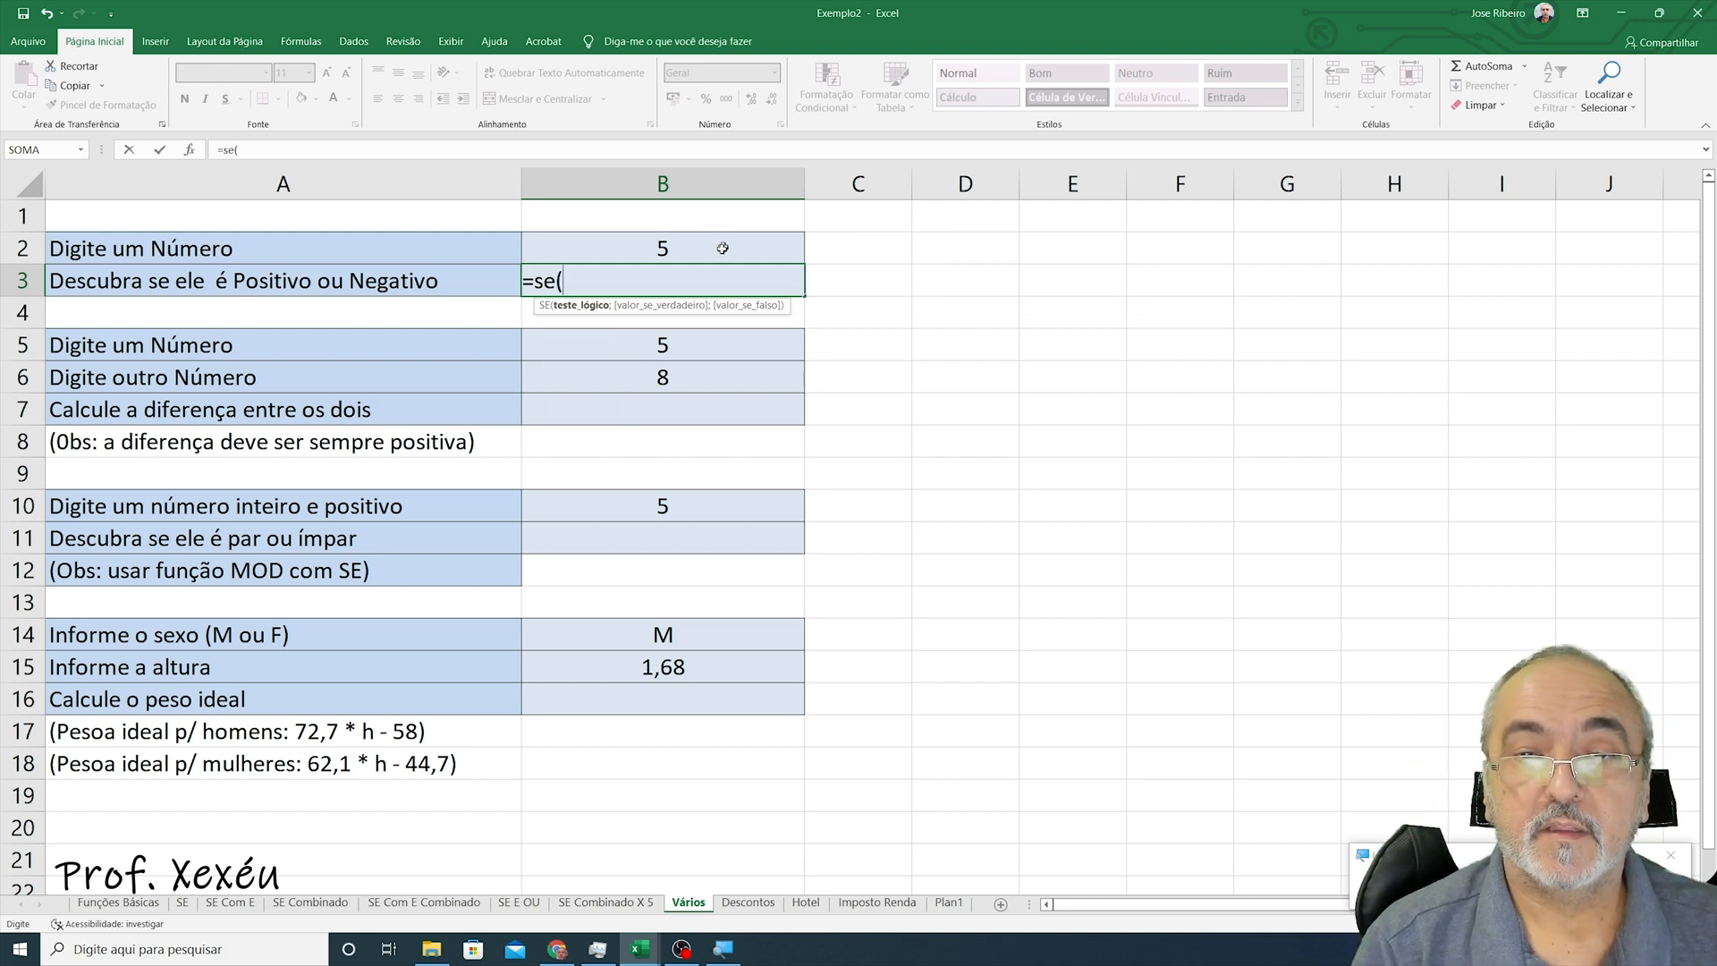
click(721, 245)
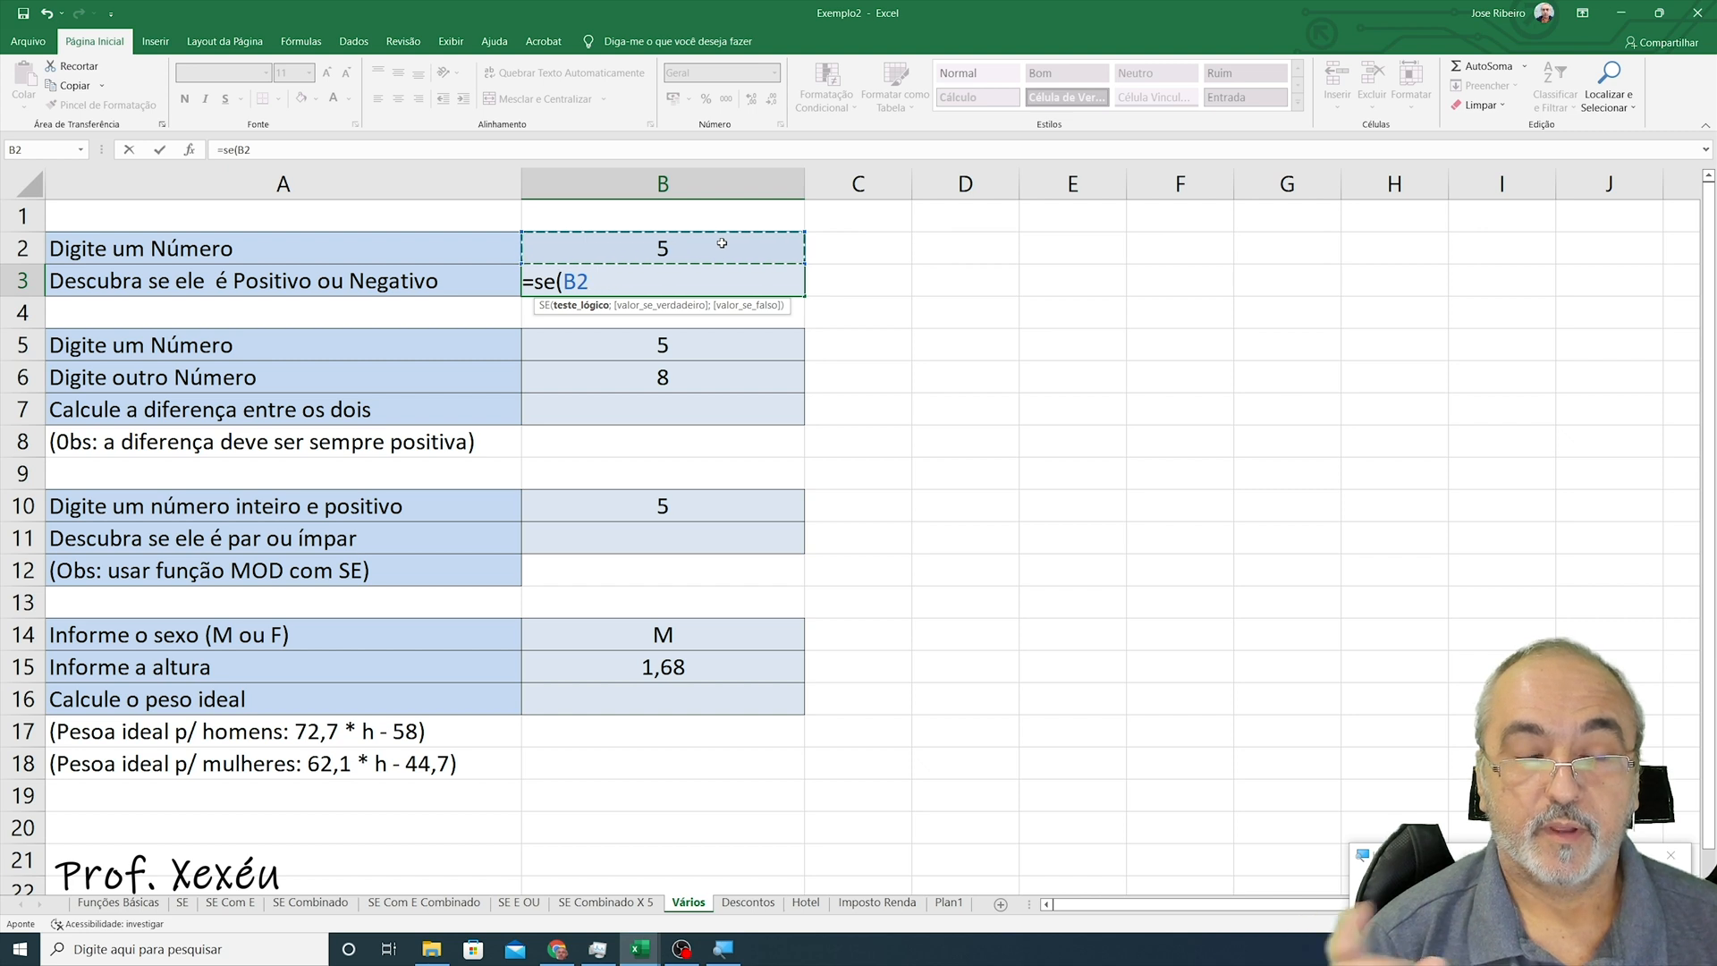
text(>)
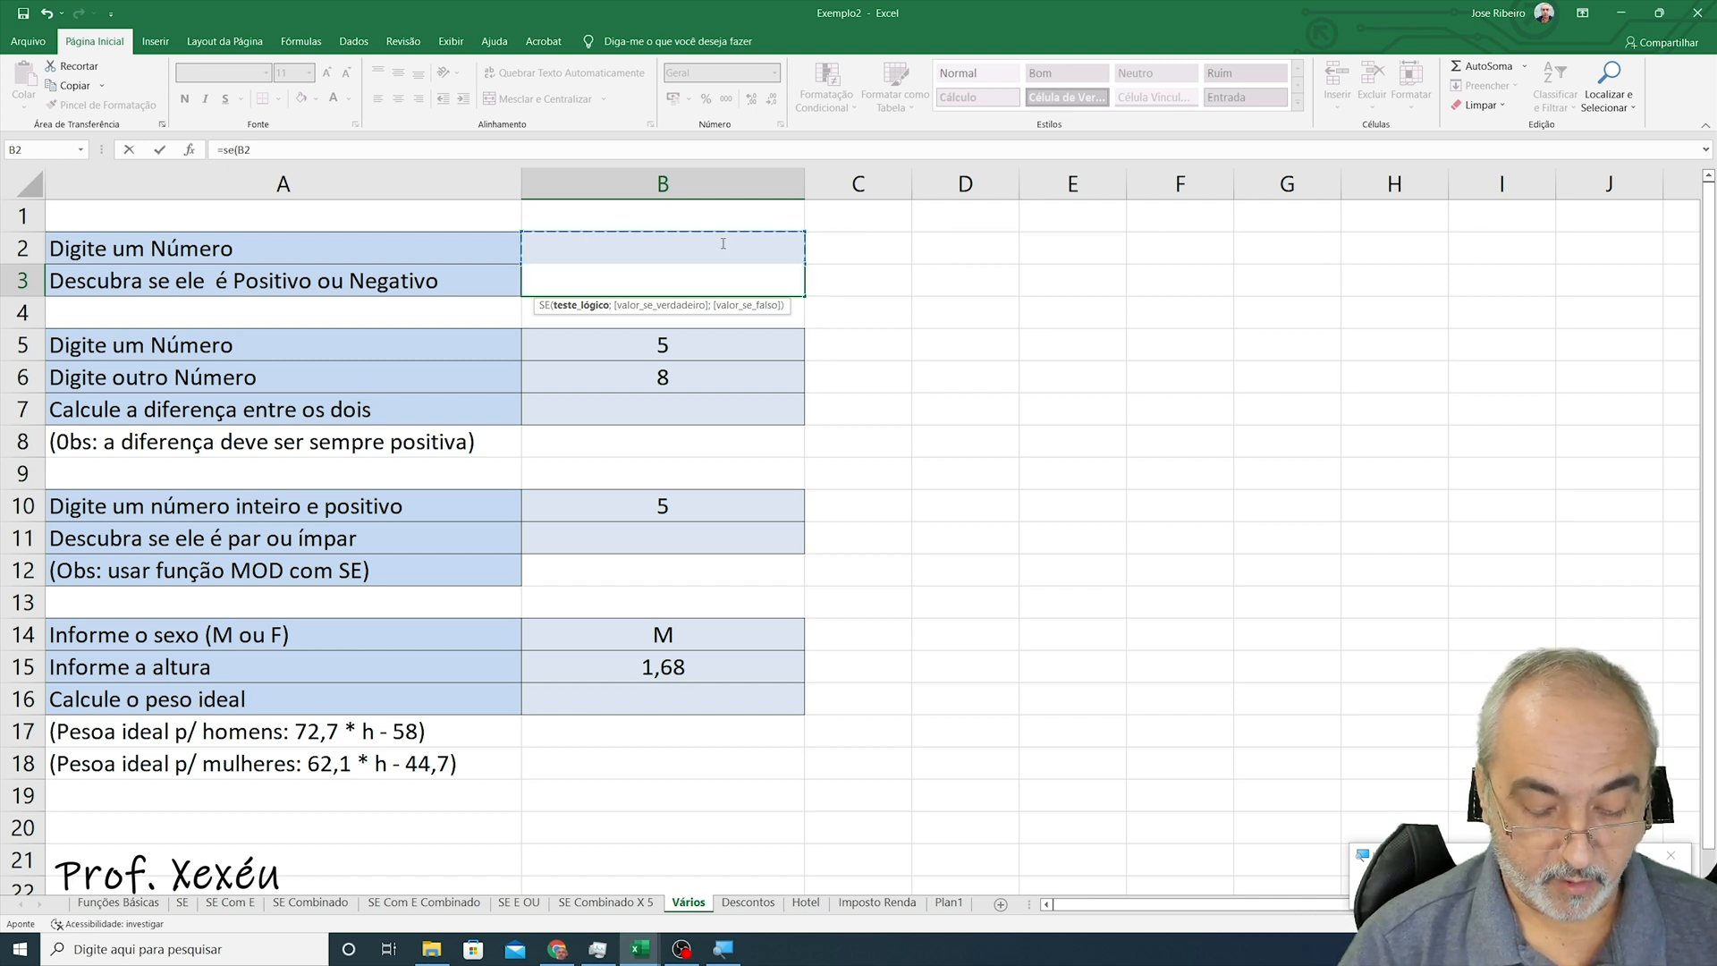
text(=0;"Prosit)
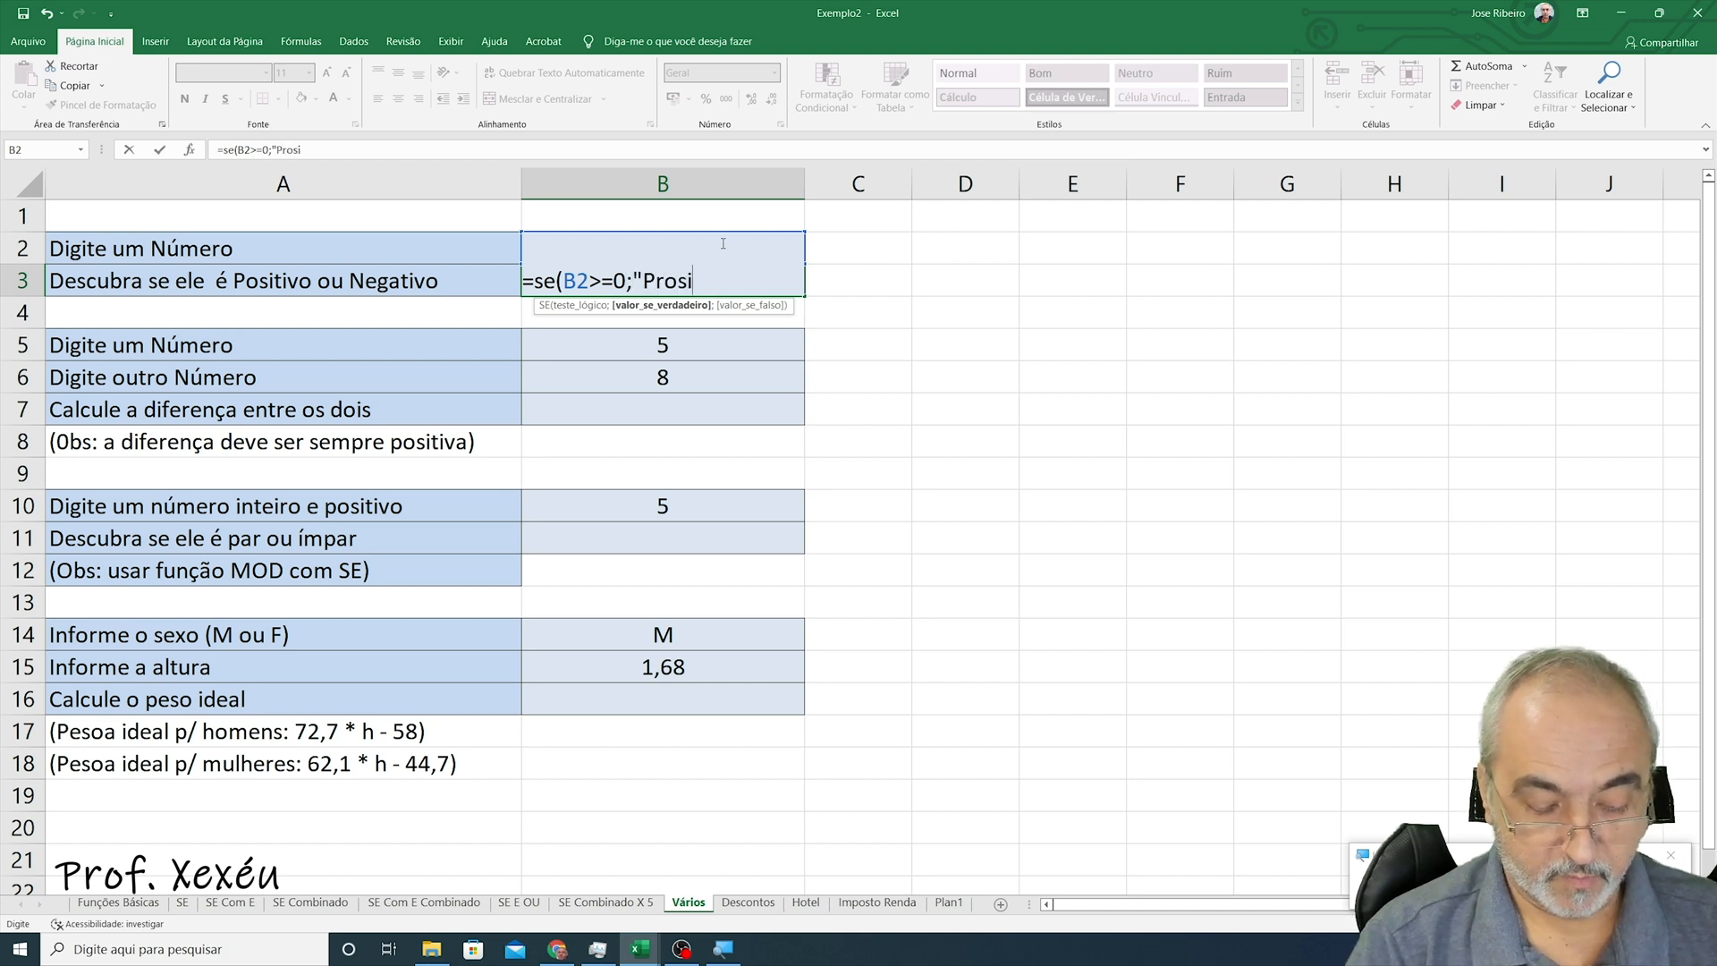
key(BackSpace)
key(BackSpace)
key(BackSpace)
key(BackSpace)
key(BackSpace)
key(BackSpace)
text(Positi)
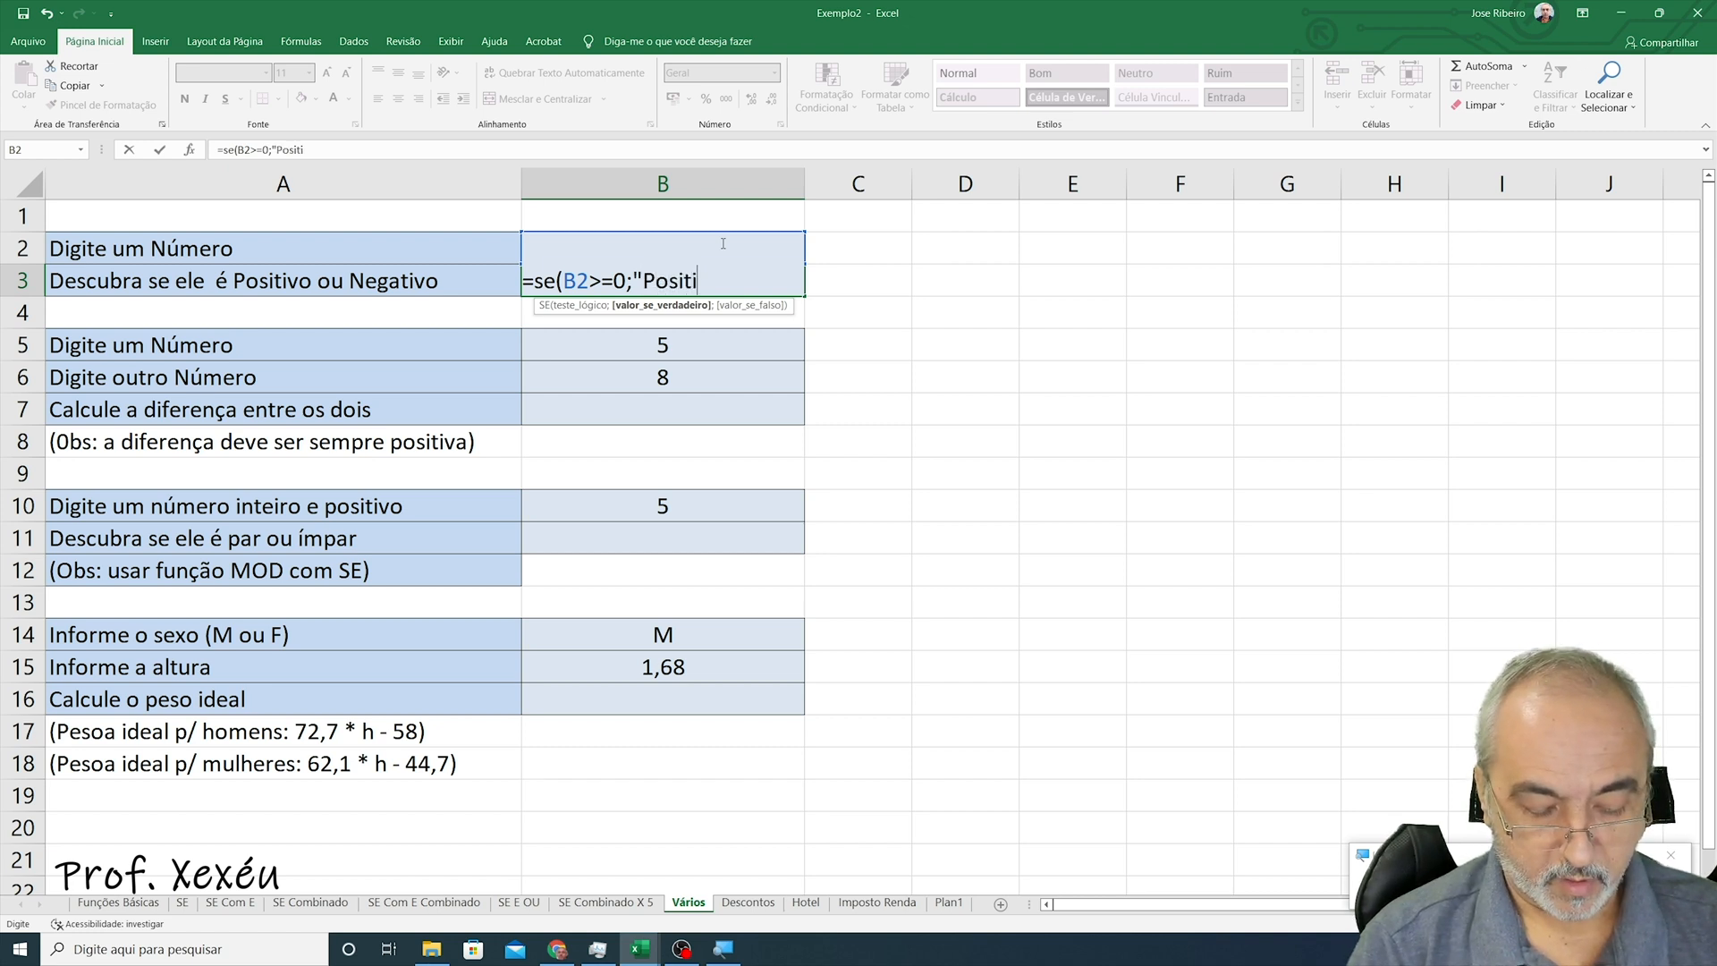
text(vo")
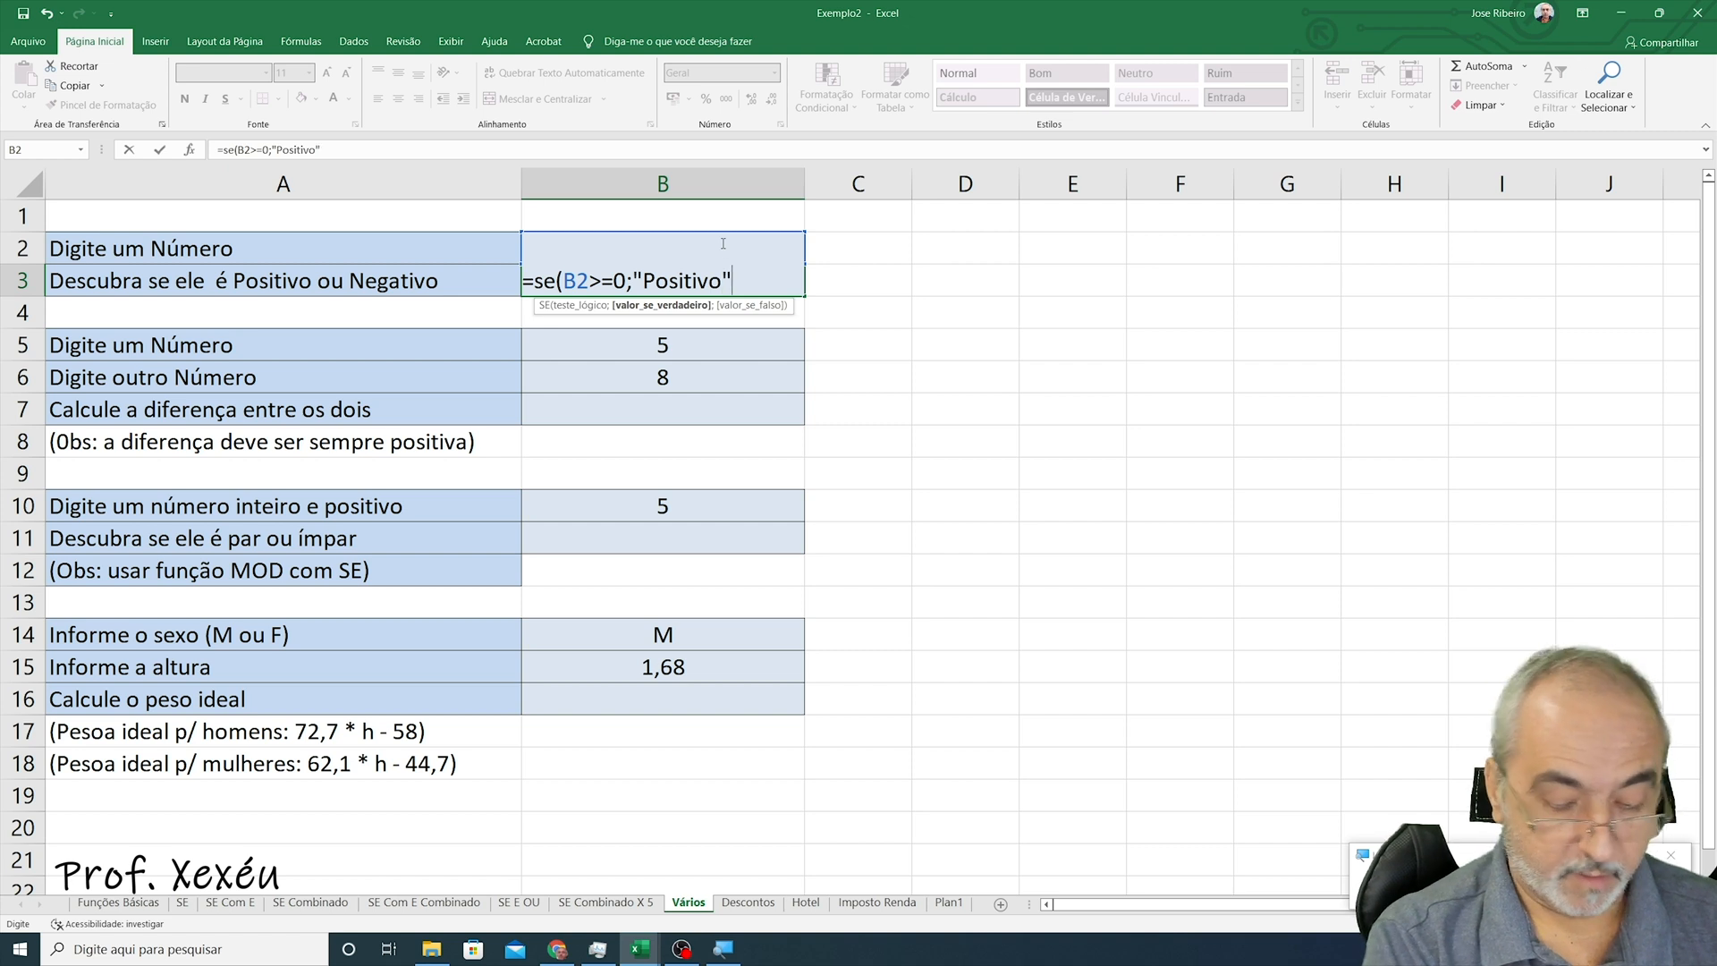
text(;)
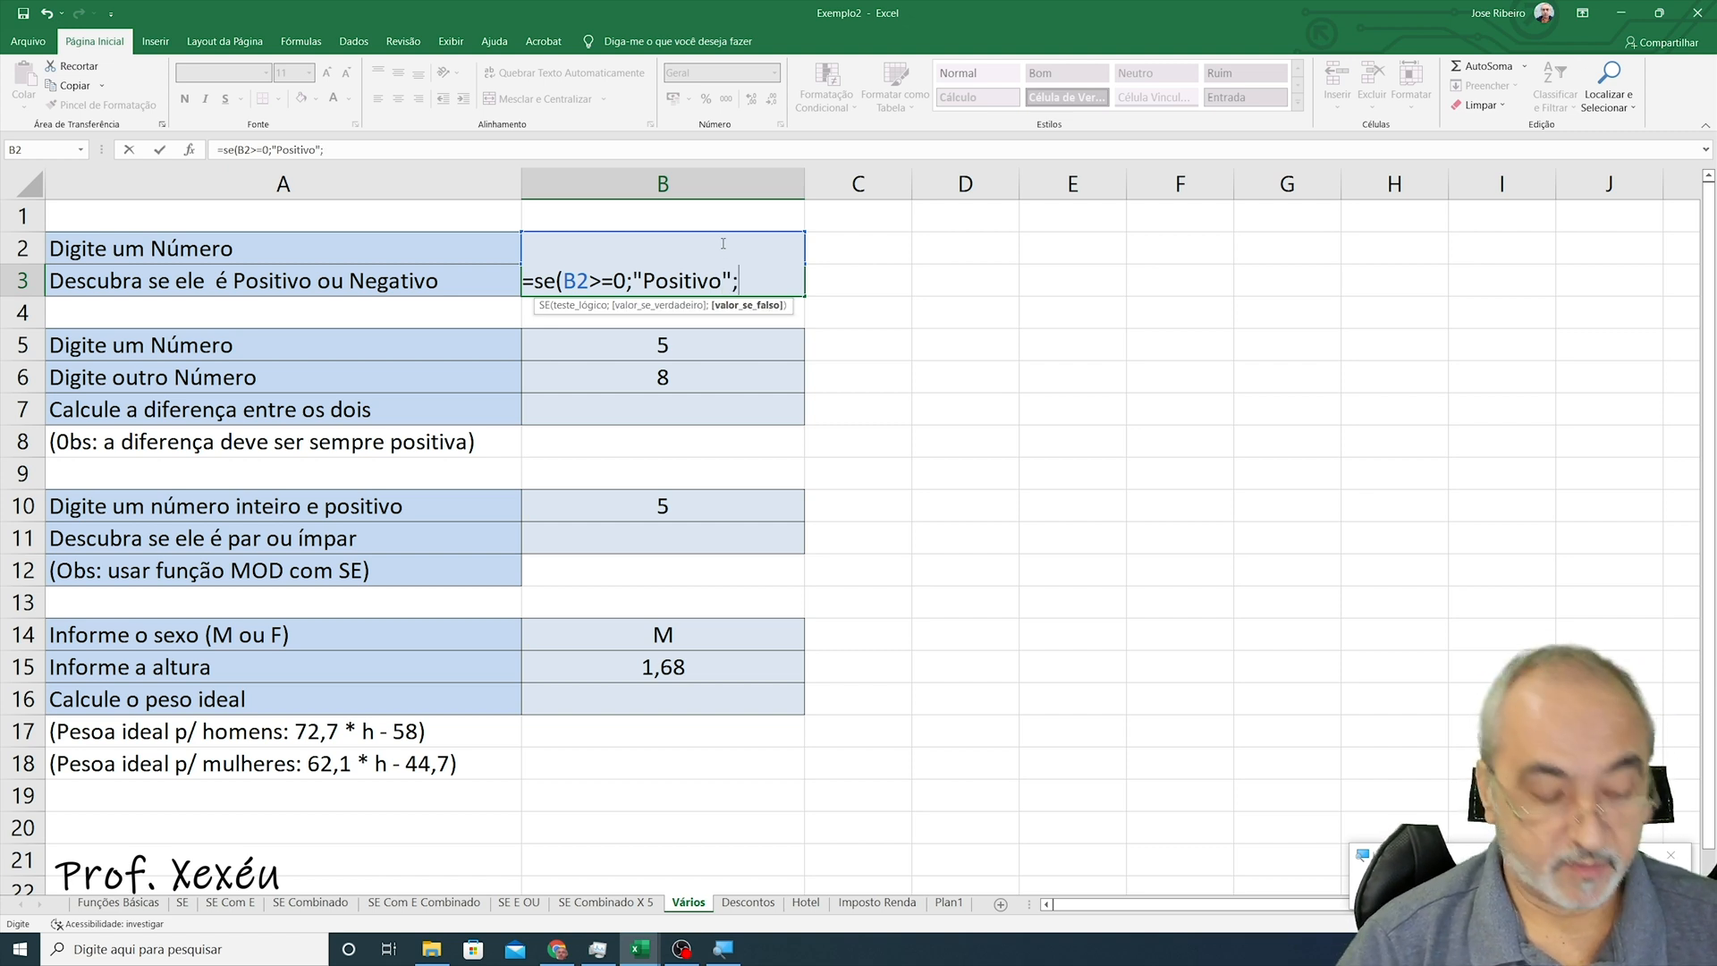
text("Negati)
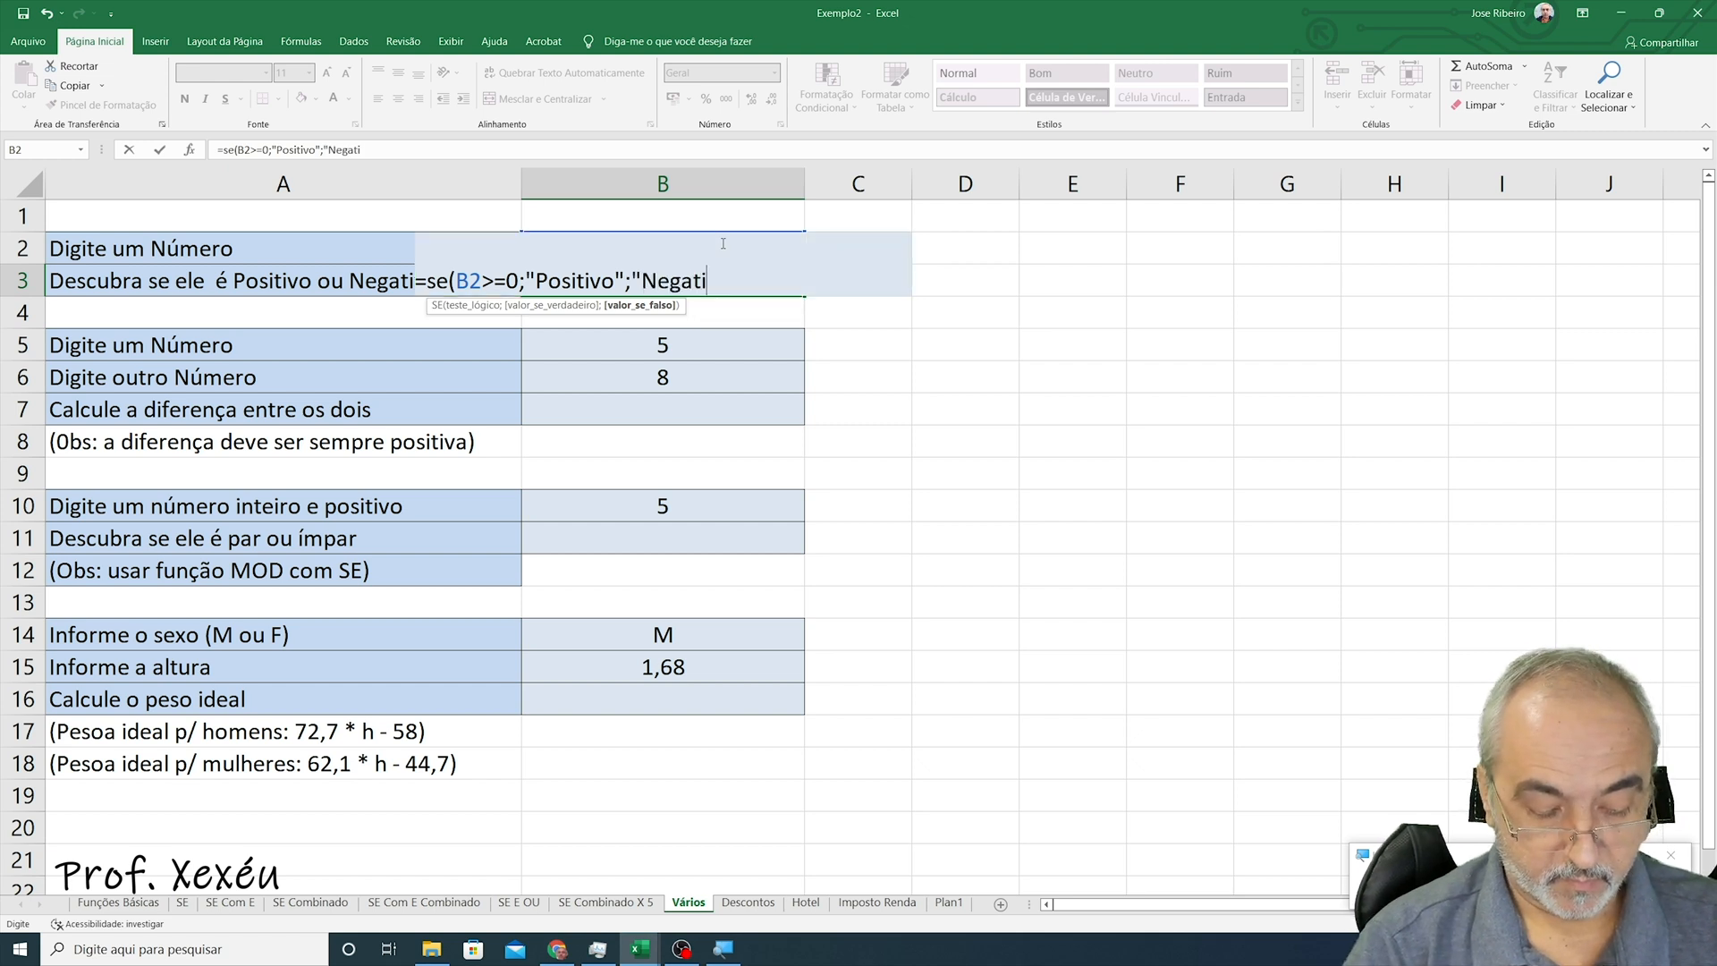
text(vo")
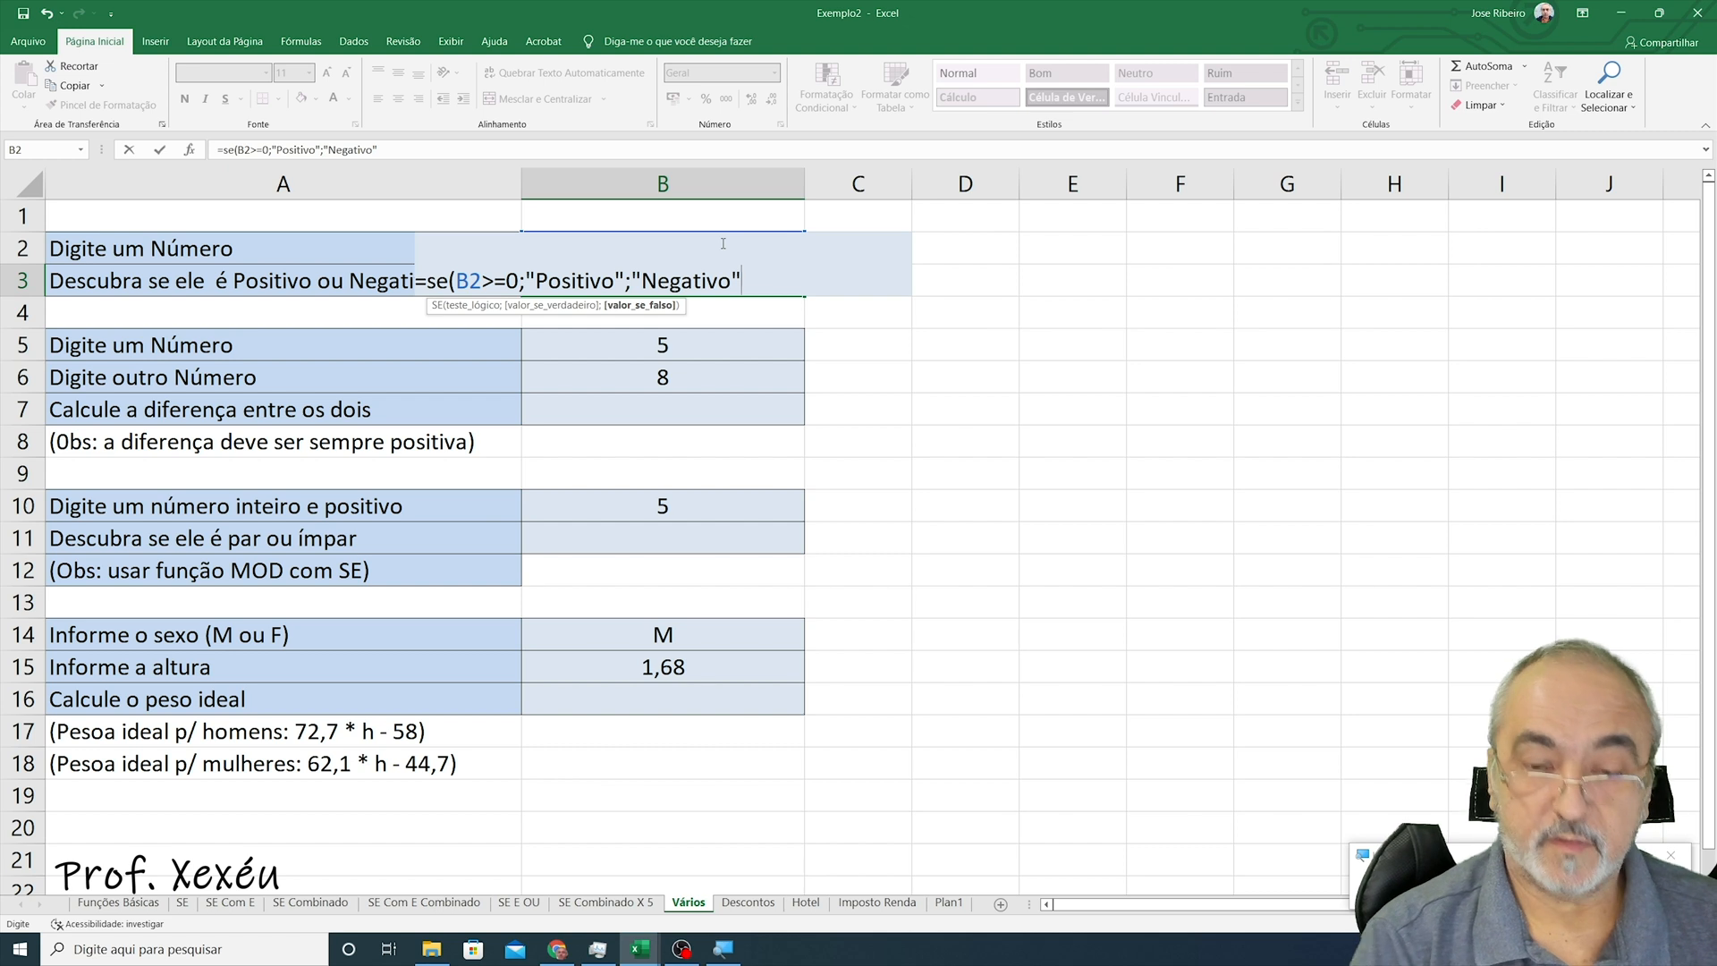
text())
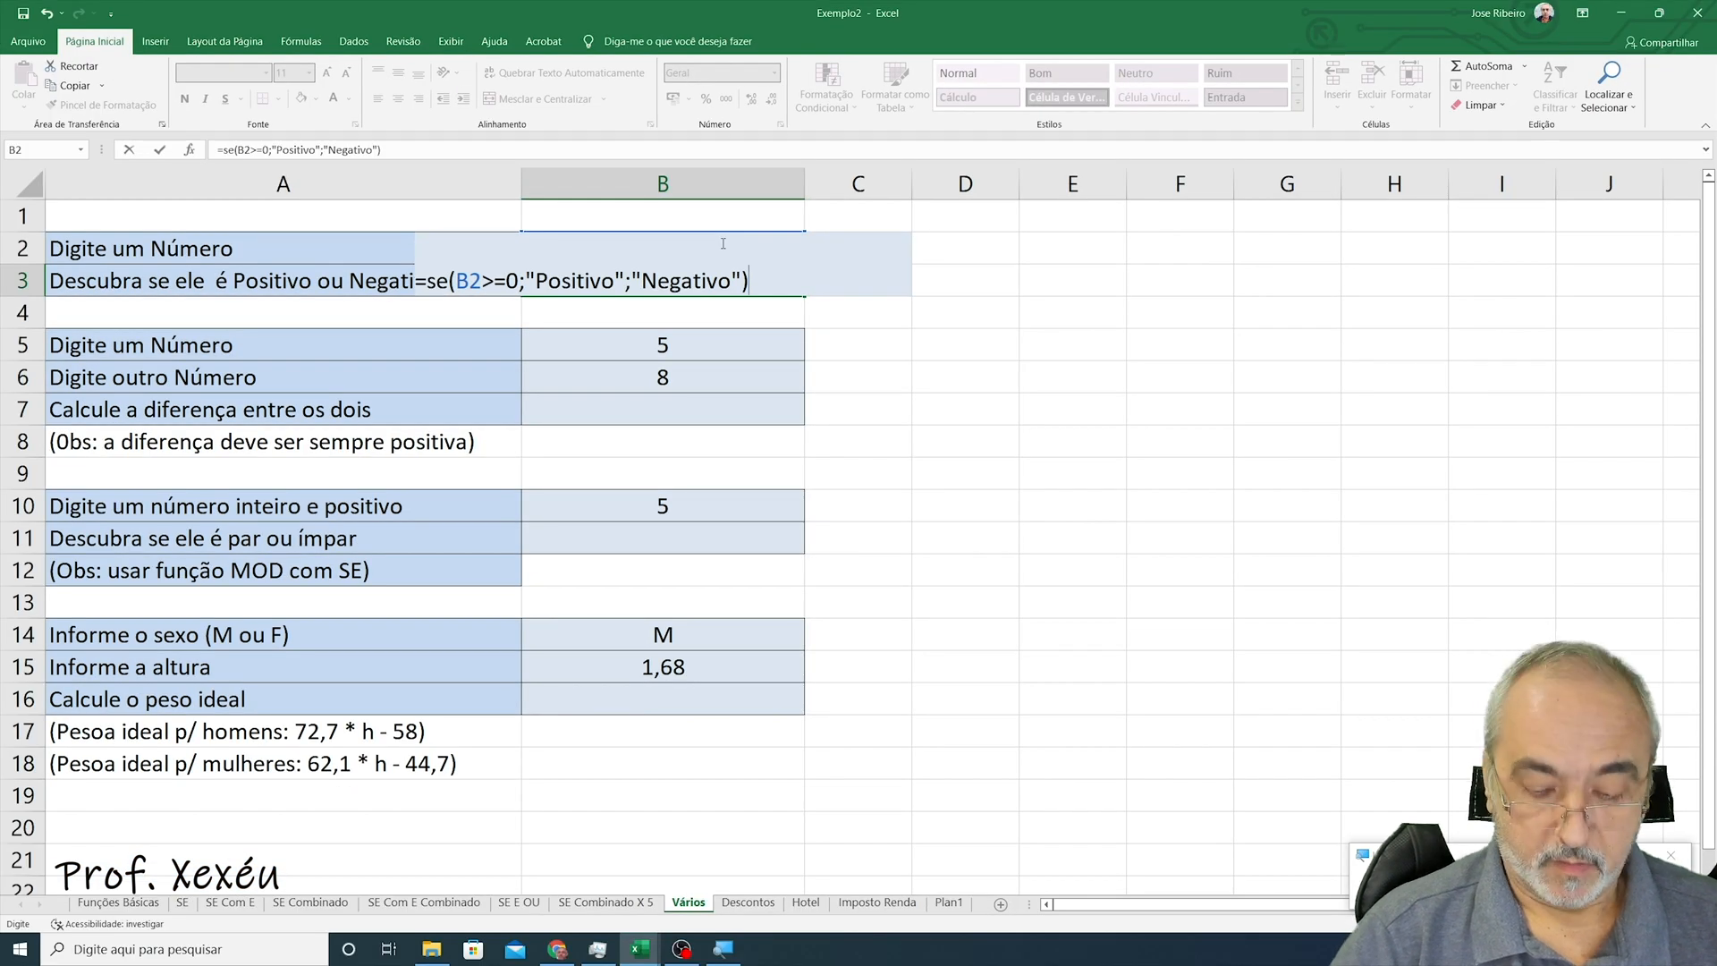
- Add "Negativo" as the false result and close the IF formula in B3
key(Return)
- Replace the number in B2 with 0 to test the formula
click(722, 243)
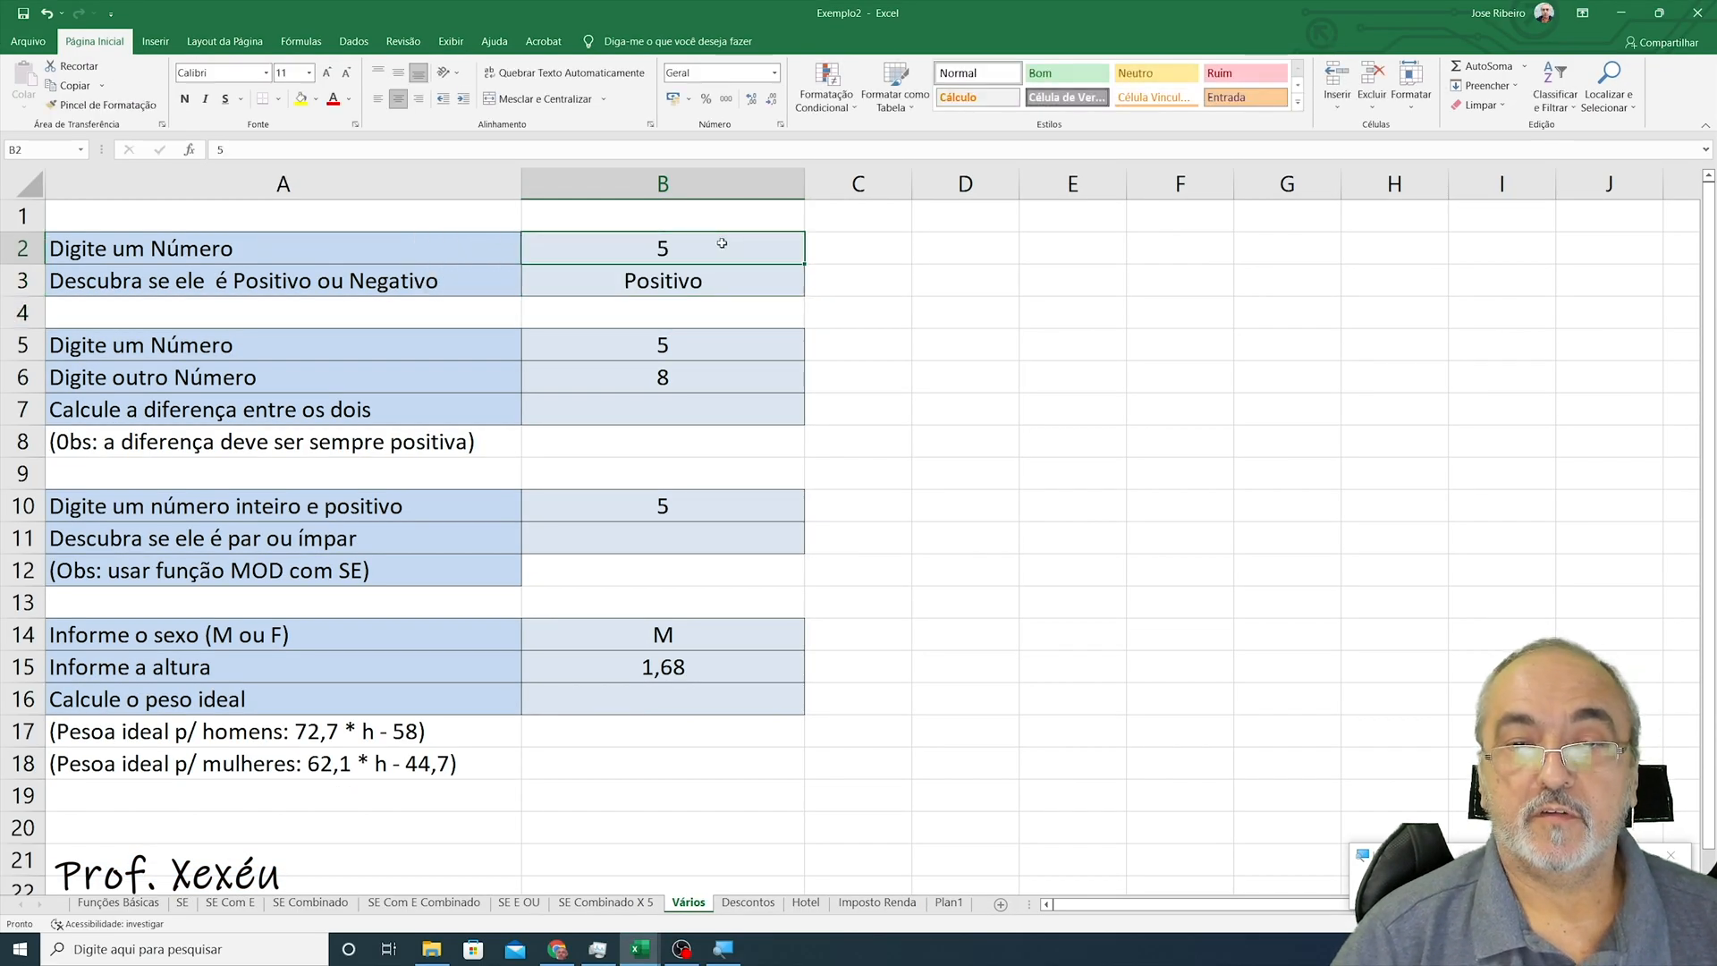
double_click(723, 243)
key(BackSpace)
text(0)
key(Return)
- Enter -3 in B2 to test the negative case
click(721, 242)
text(-3)
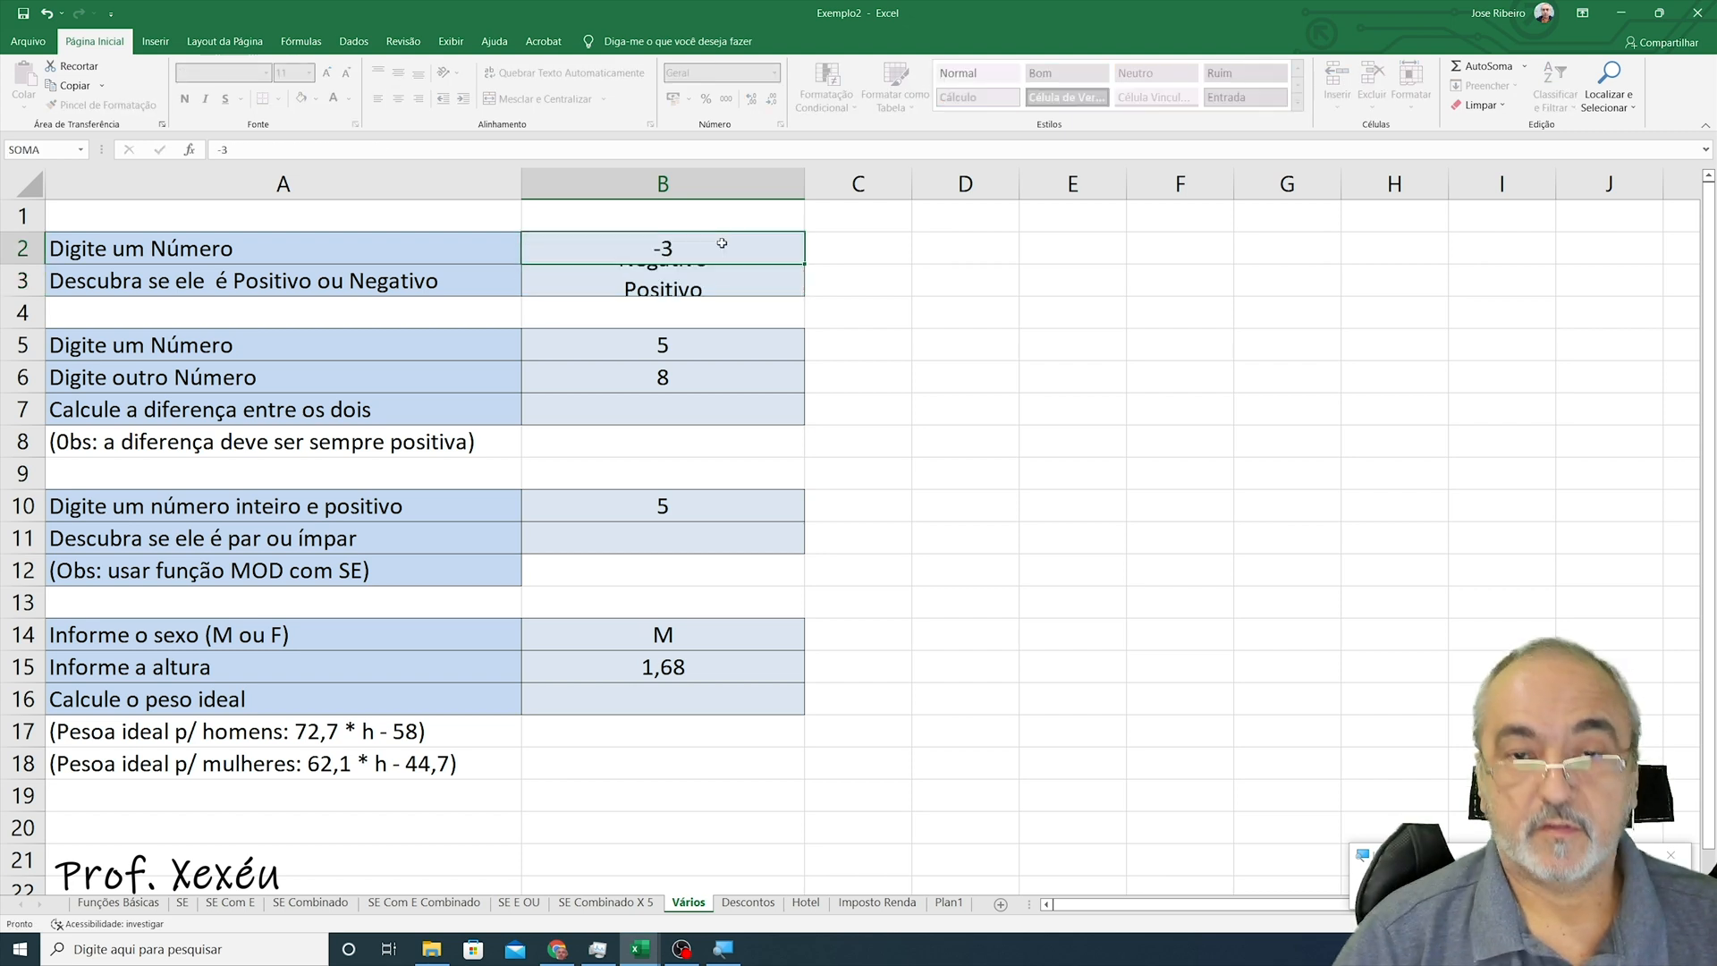
key(Return)
- Enter 9 in B2 to test a positive number
click(722, 242)
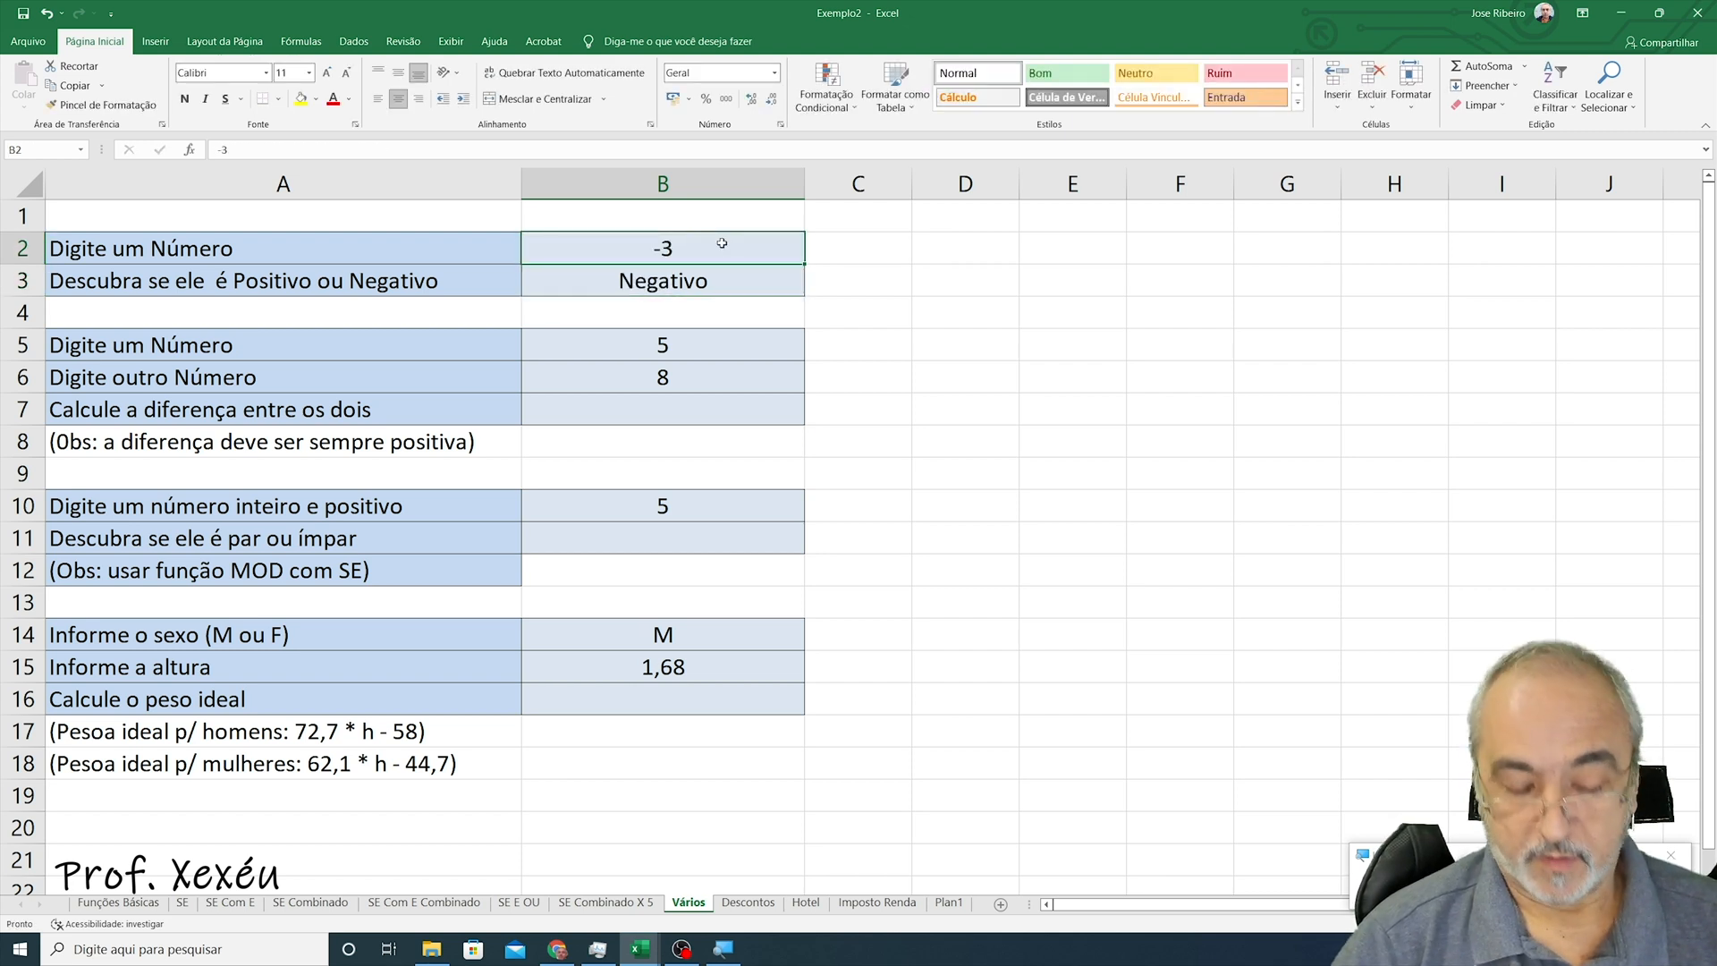
text(9)
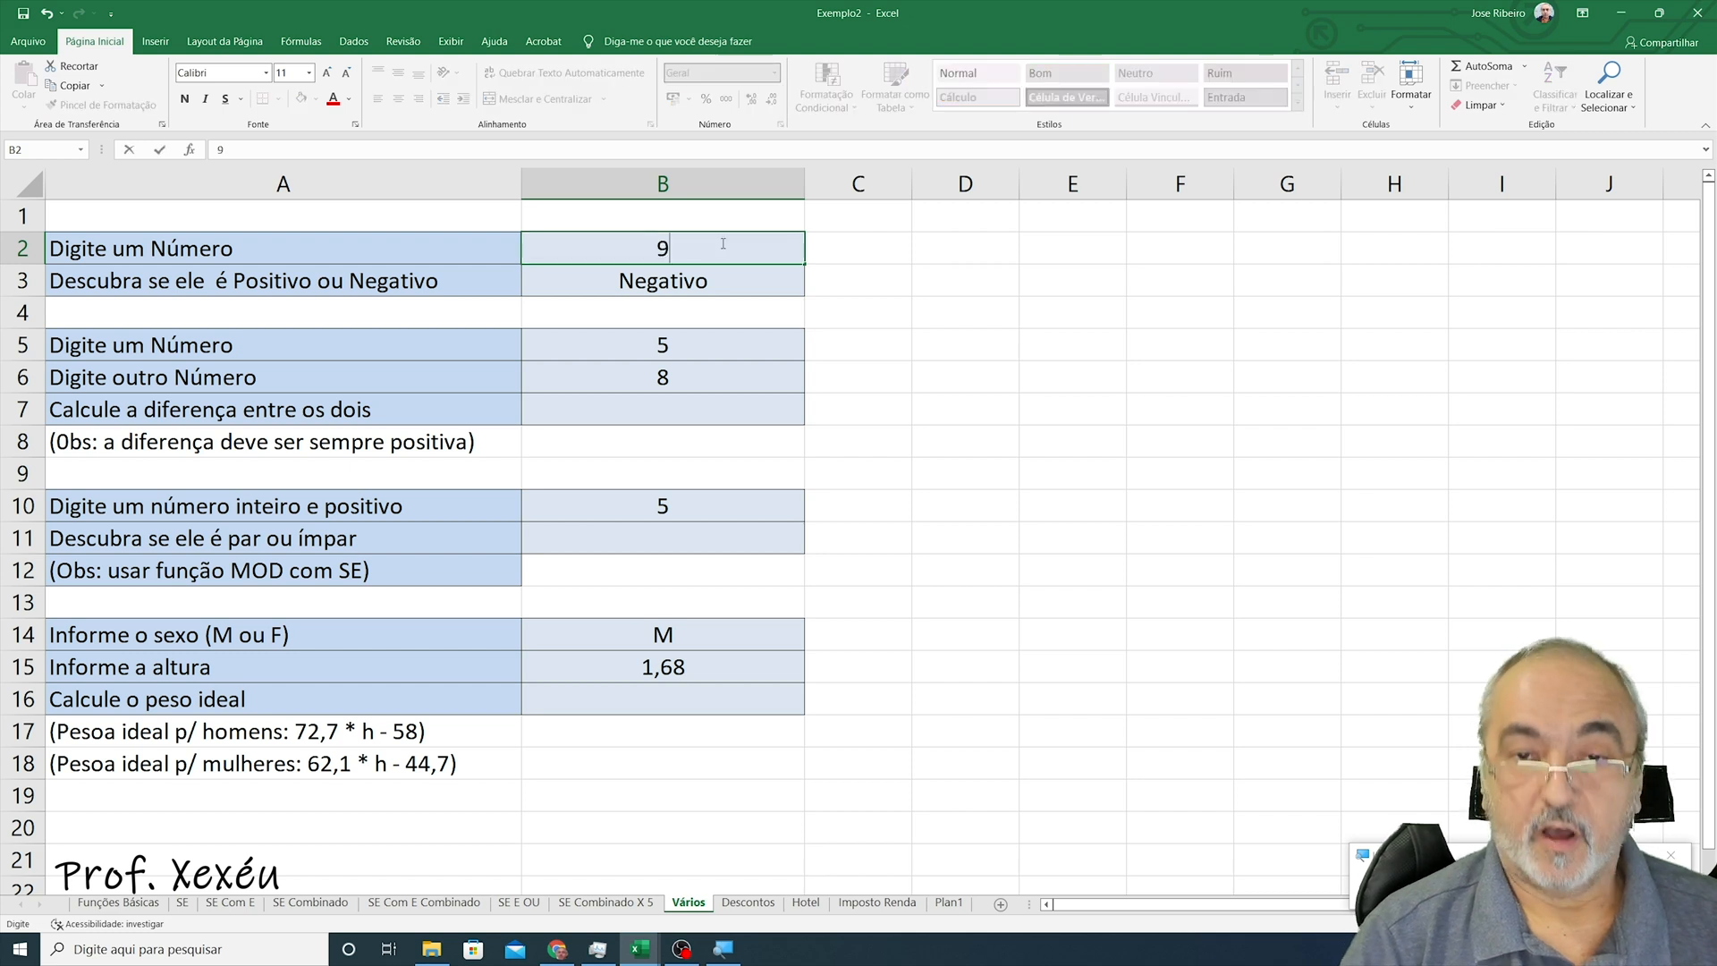
key(Return)
- Set the two numbers in B5 and B6 to 2 and 6
key(Down)
key(Down)
key(Down)
key(Down)
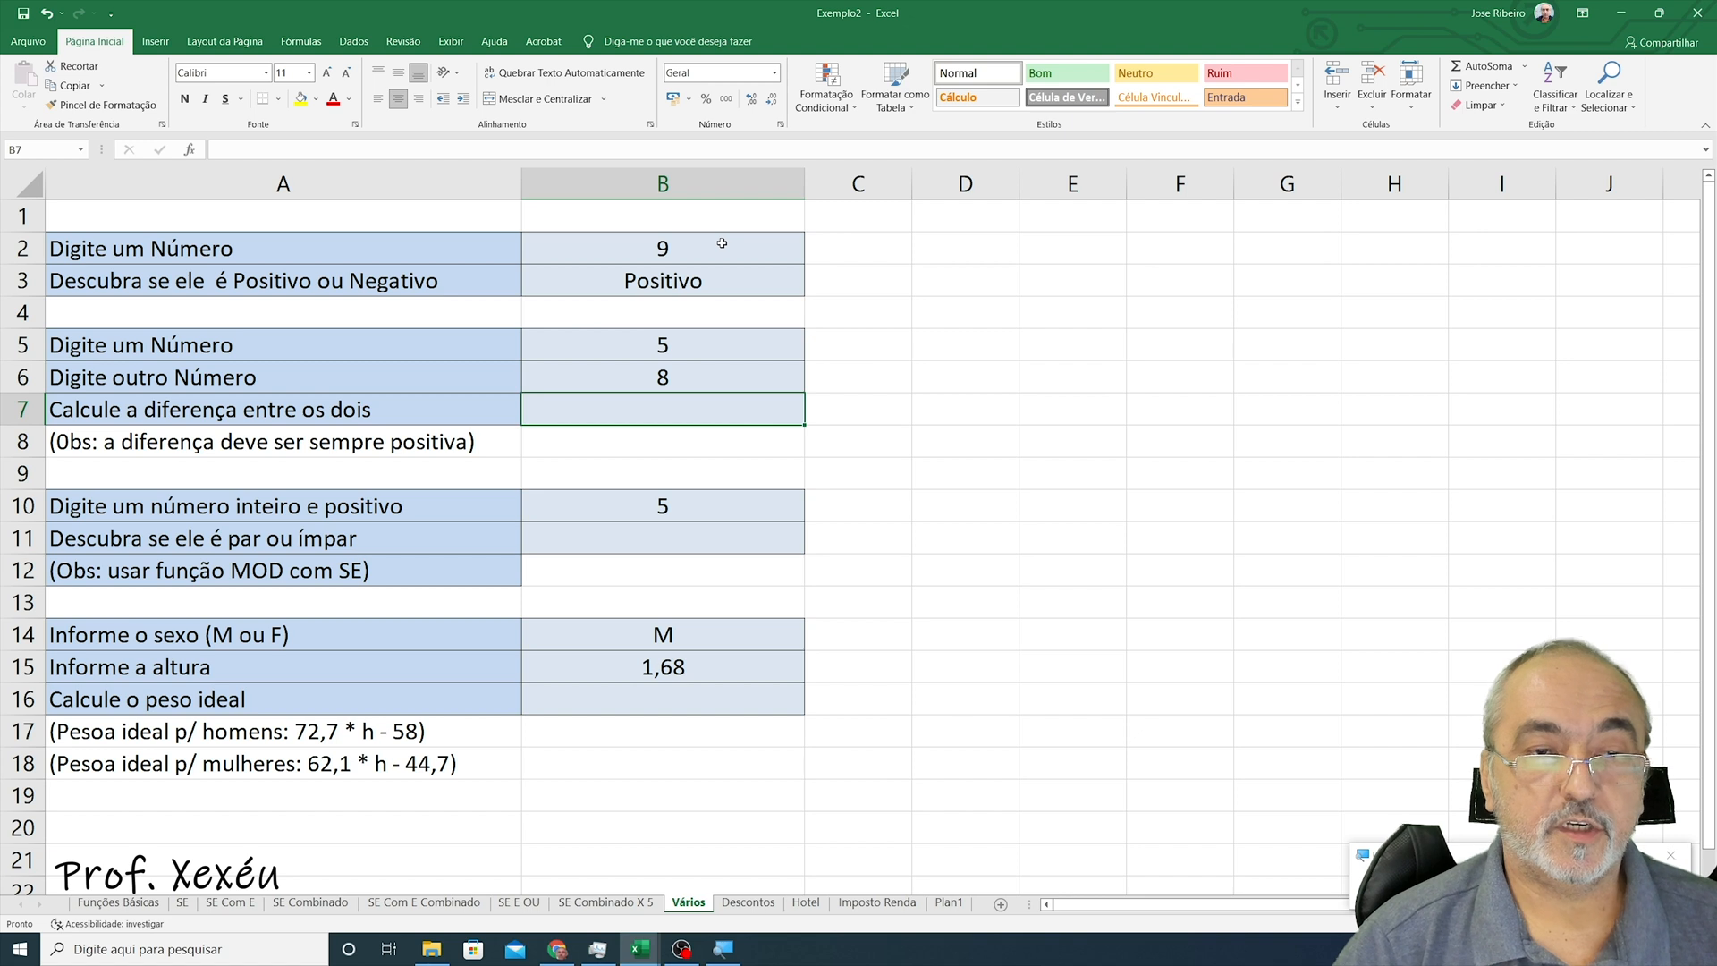
key(Up)
key(Up)
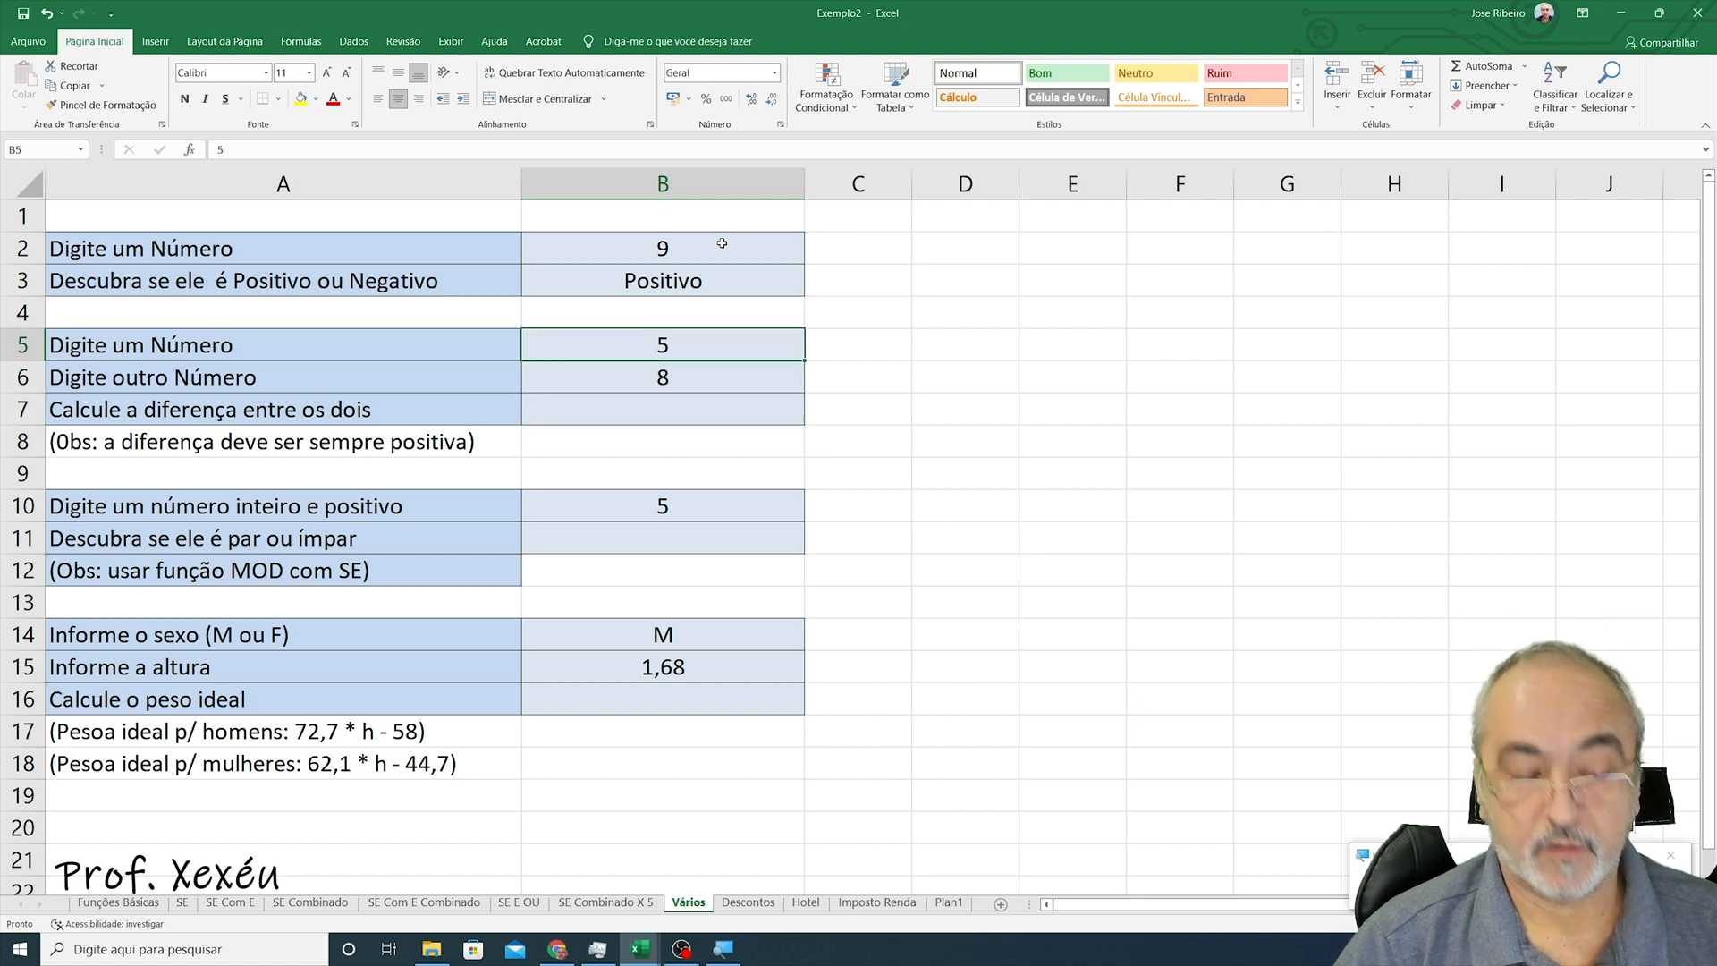
text(2)
key(Return)
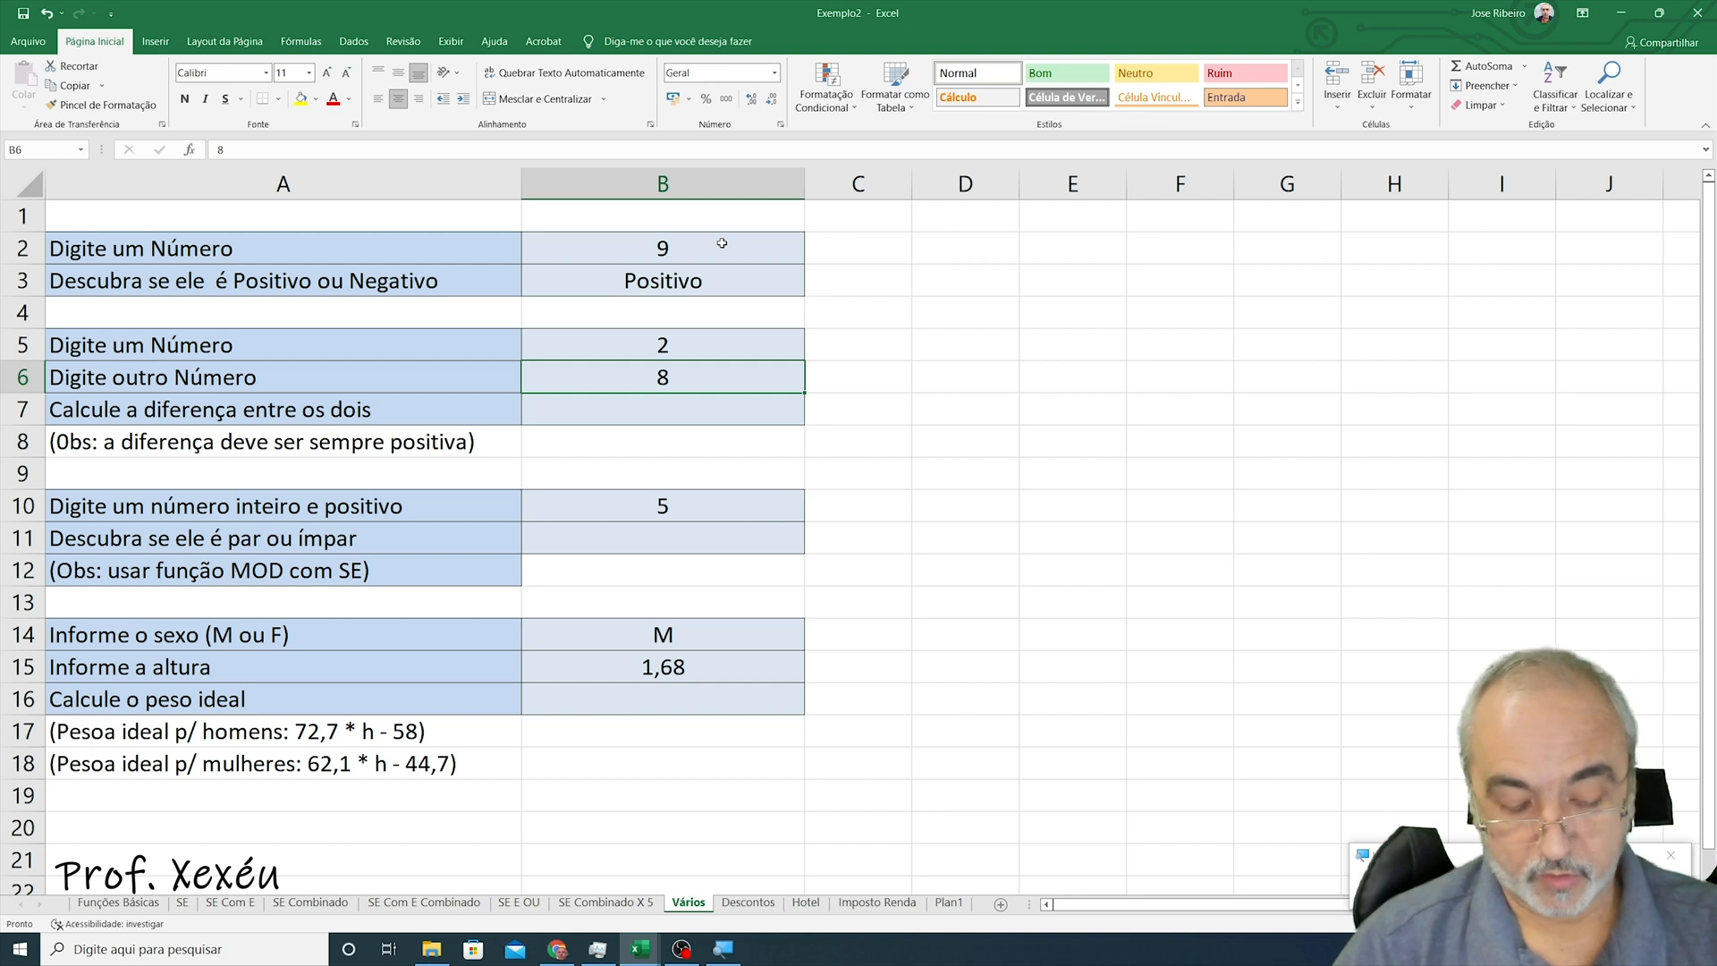
text(6)
key(Return)
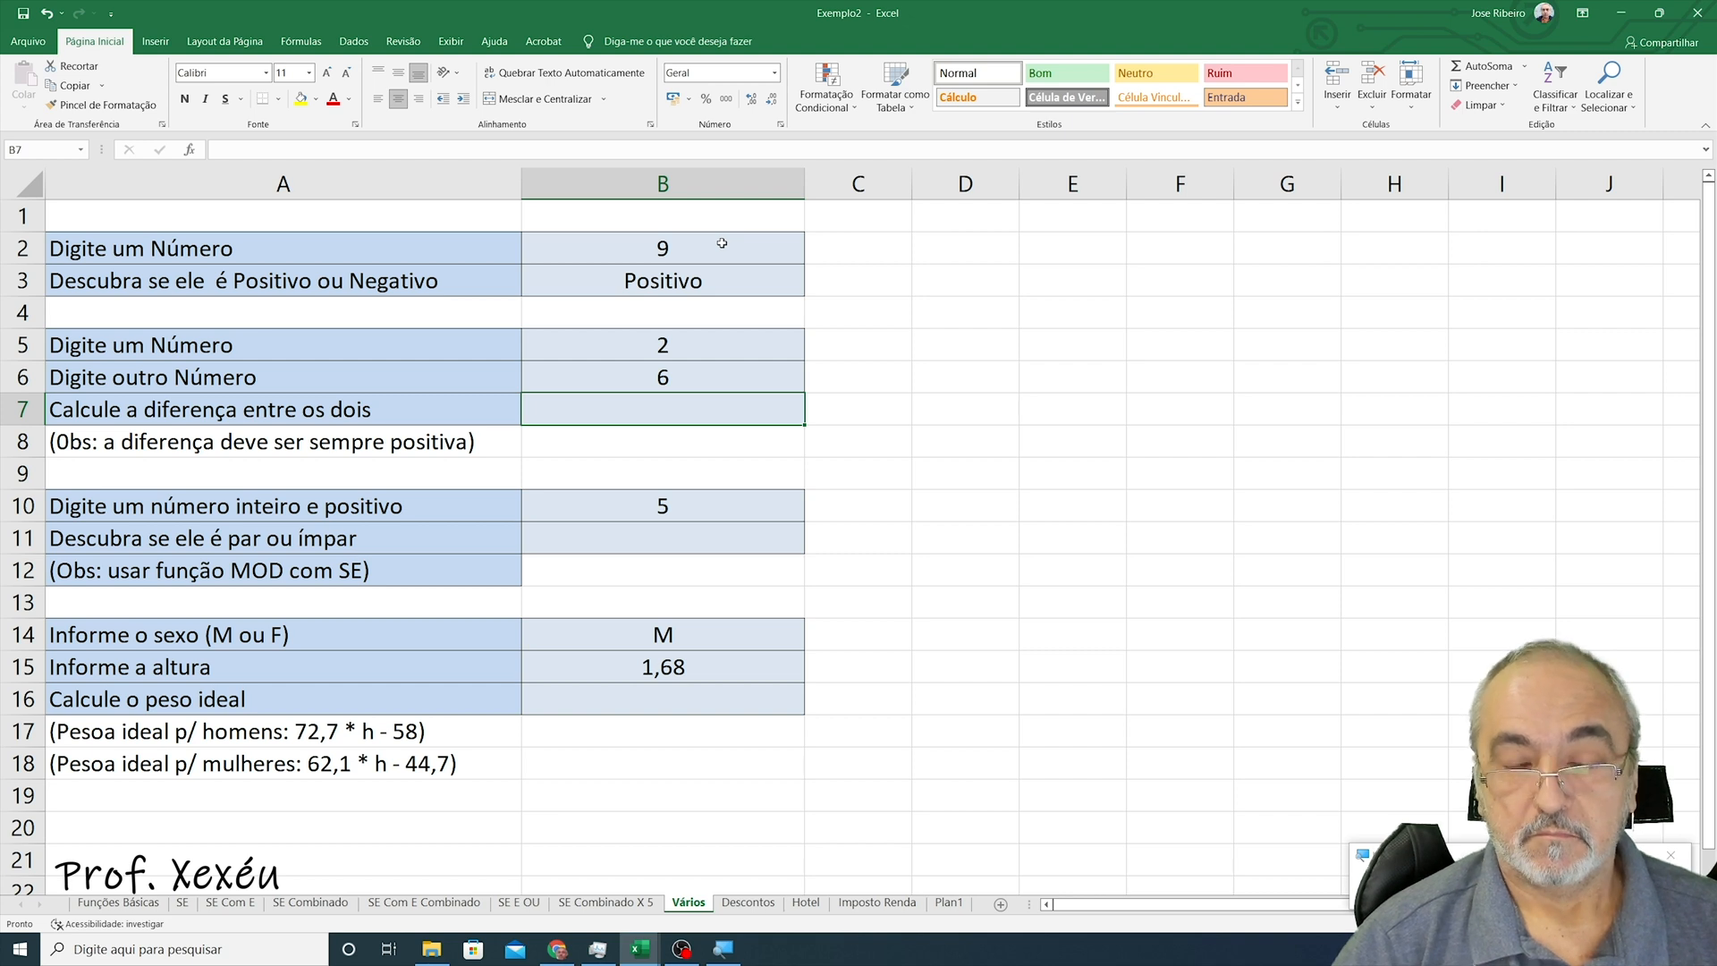
- Enter the formula =B5-B6 in B7 to subtract the two numbers
text(=)
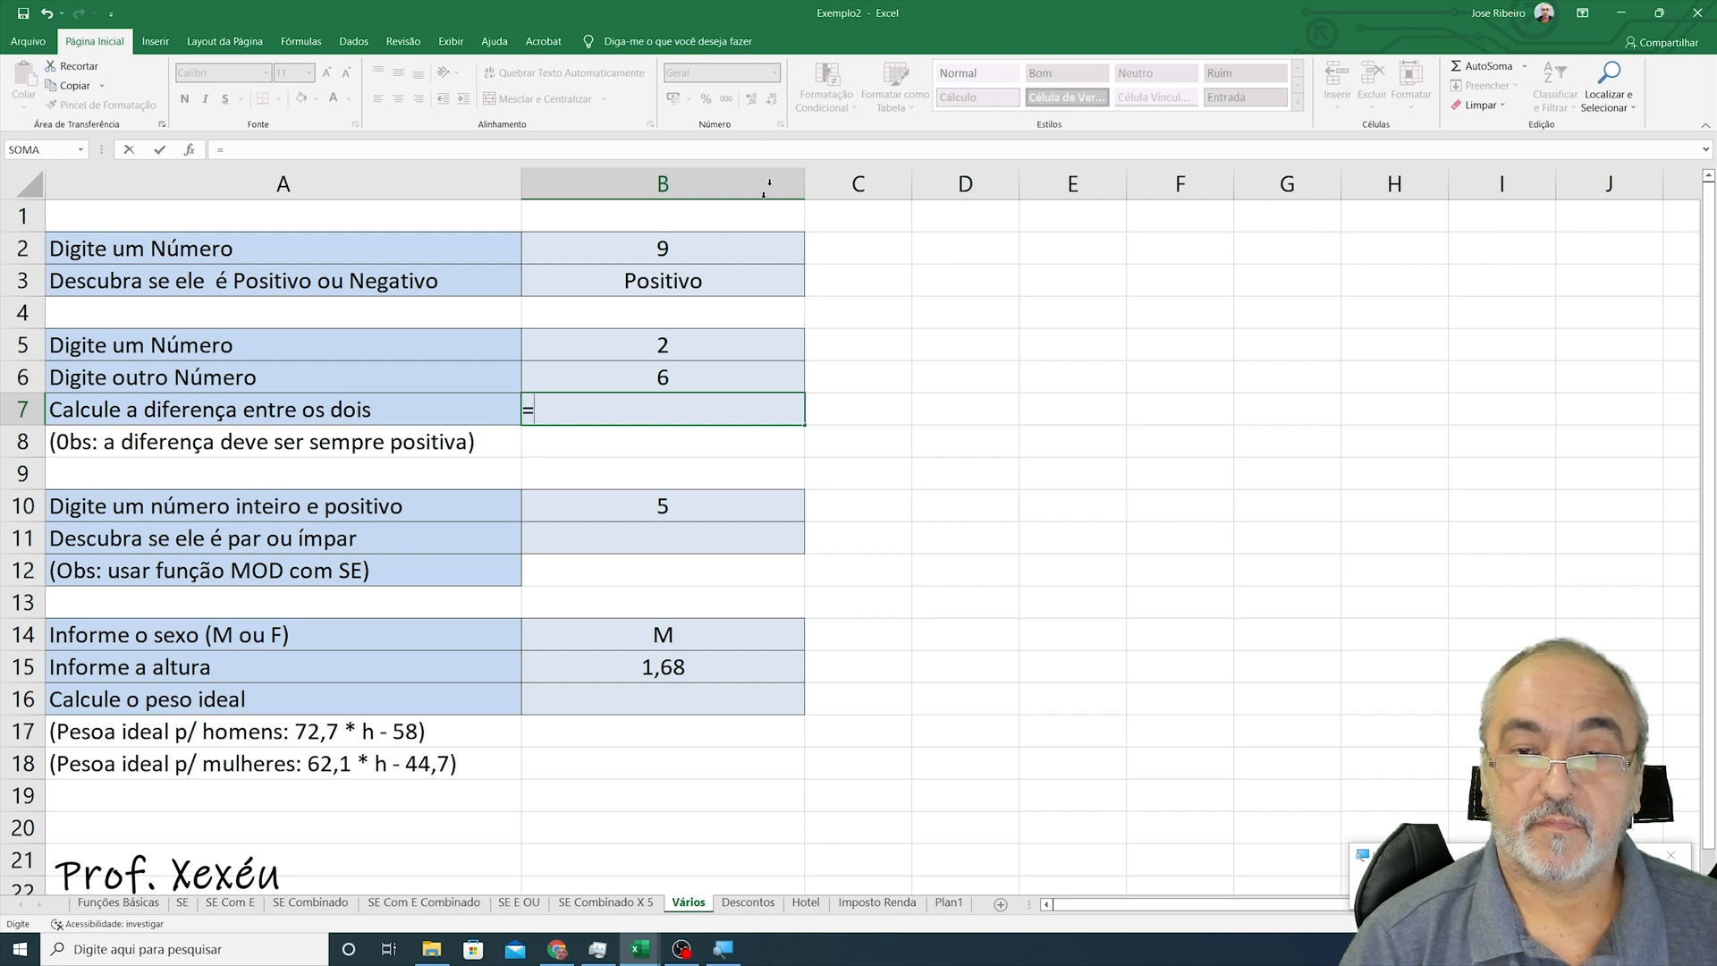
click(694, 348)
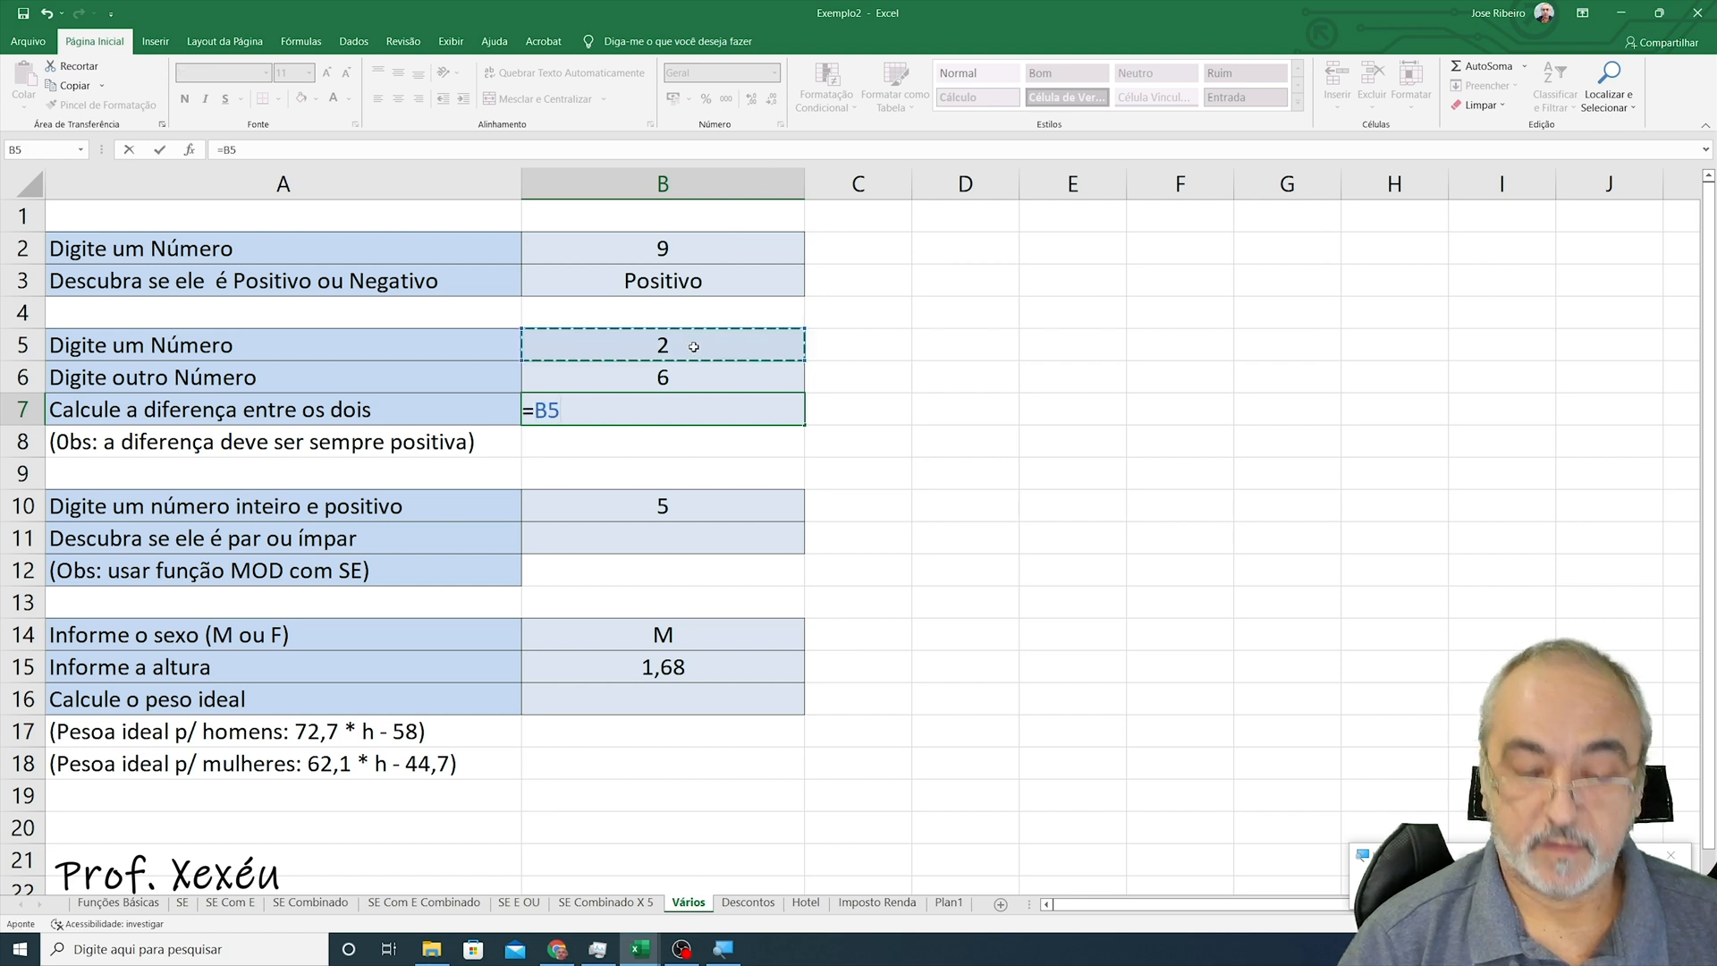
text(-)
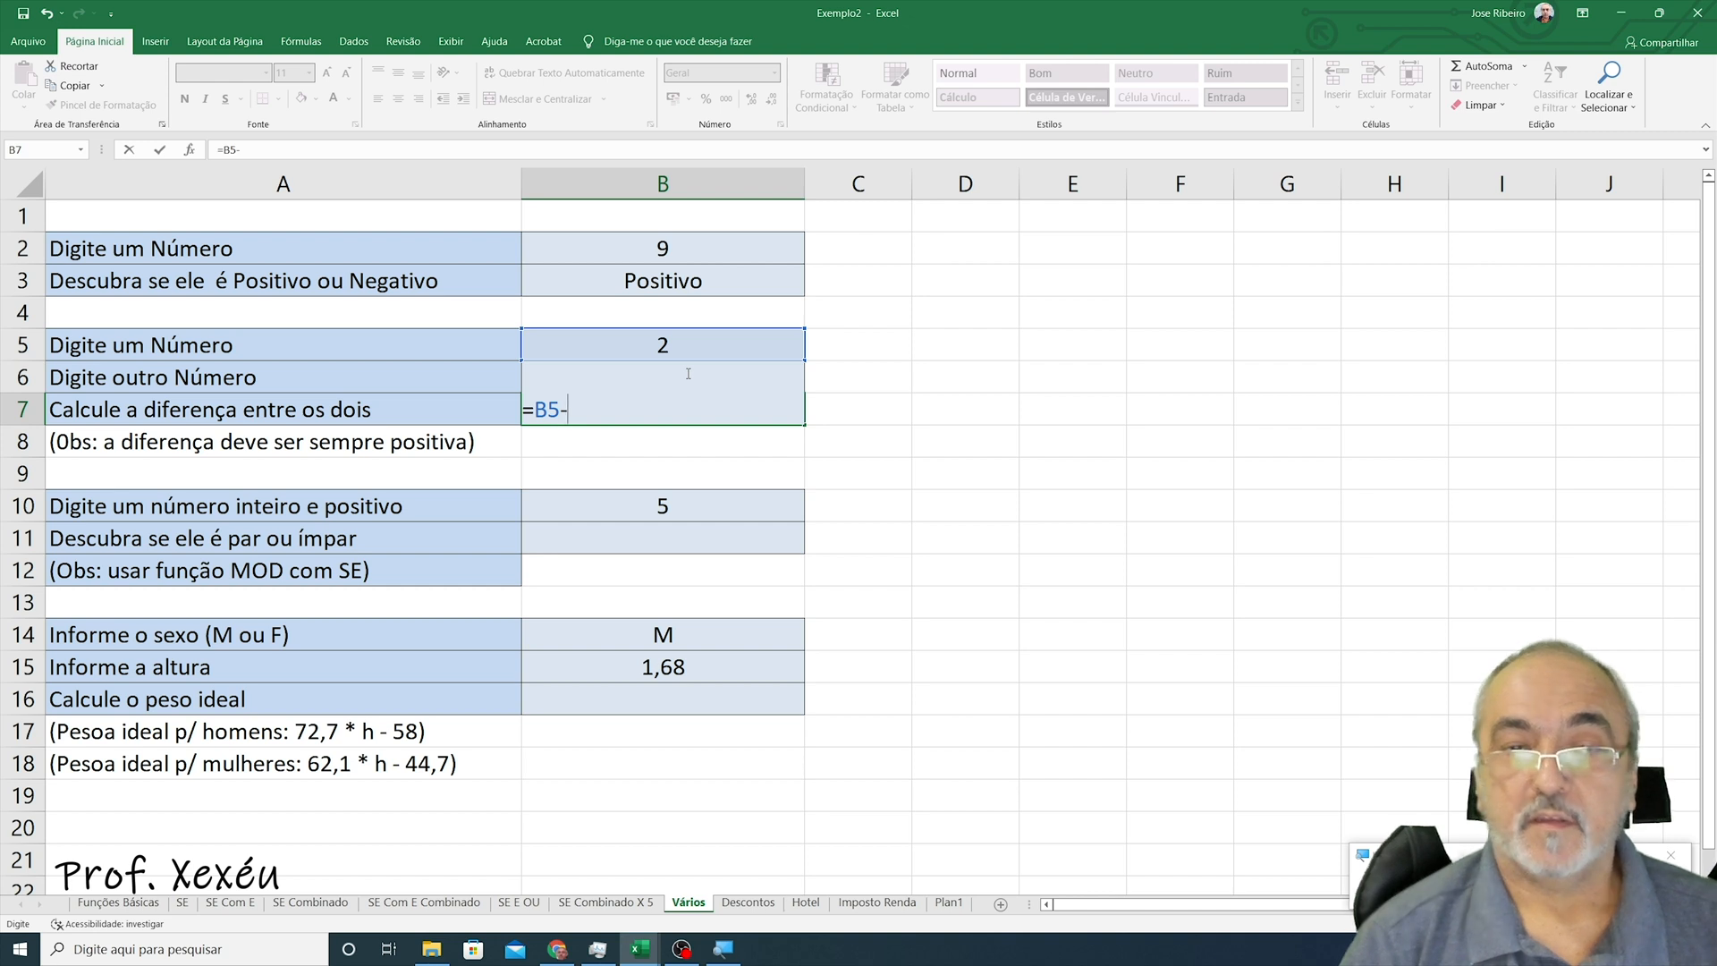
text(b6)
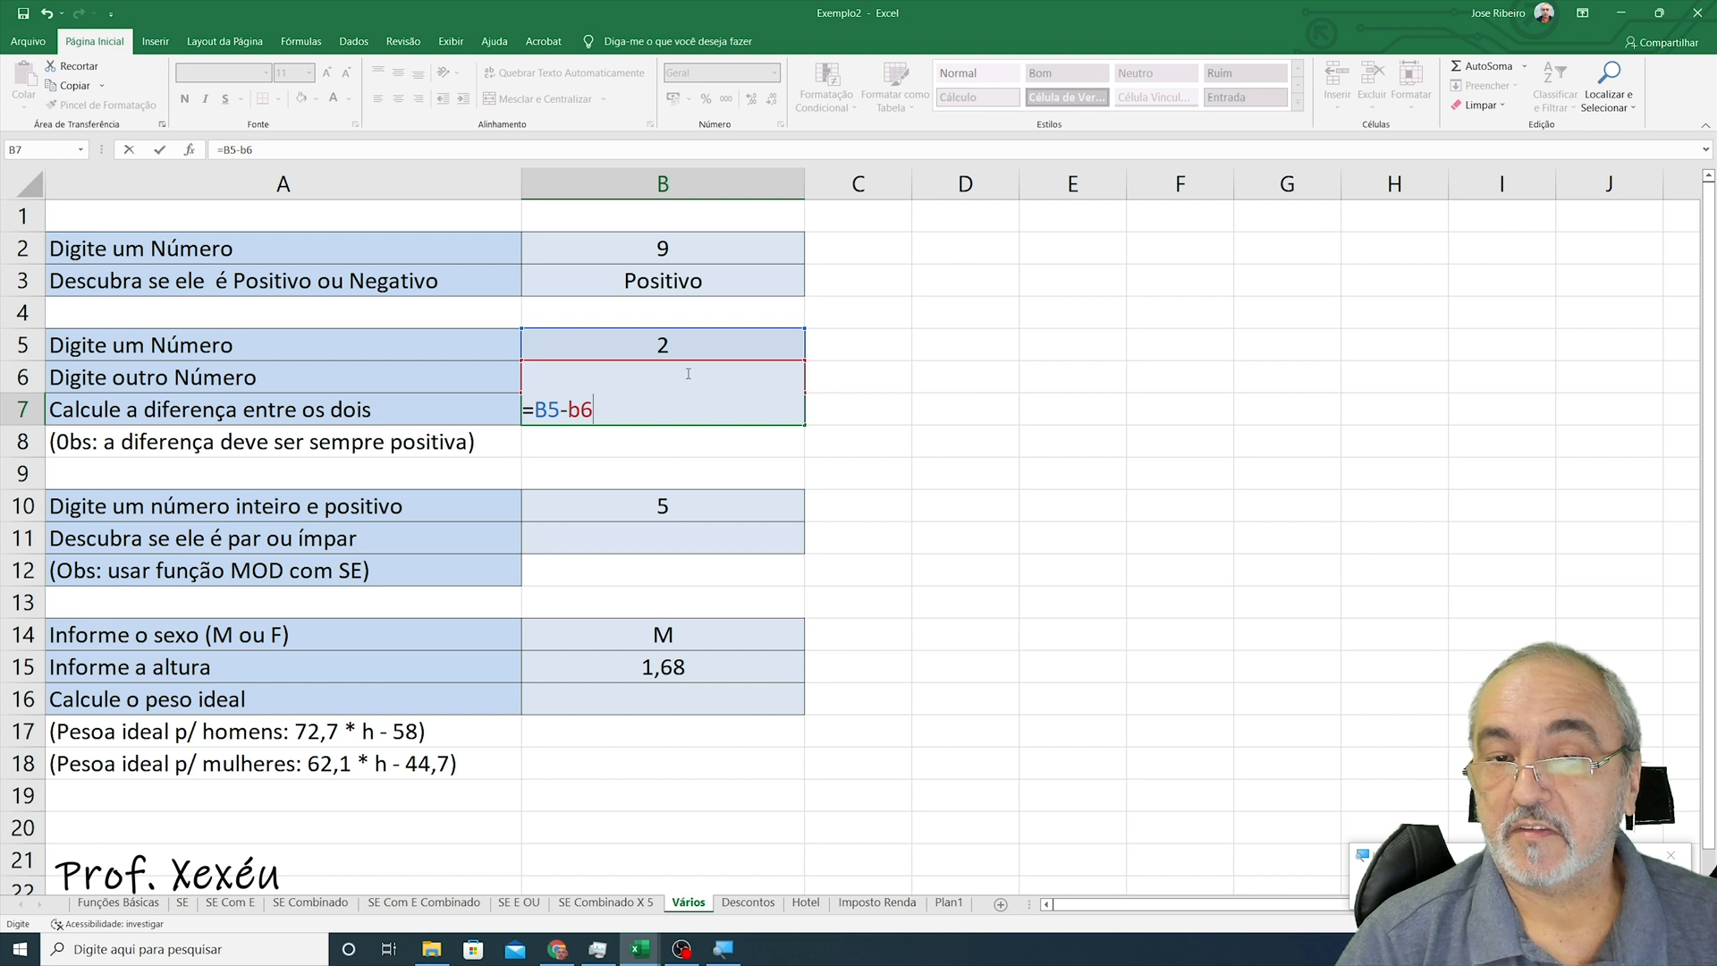
key(Return)
key(Up)
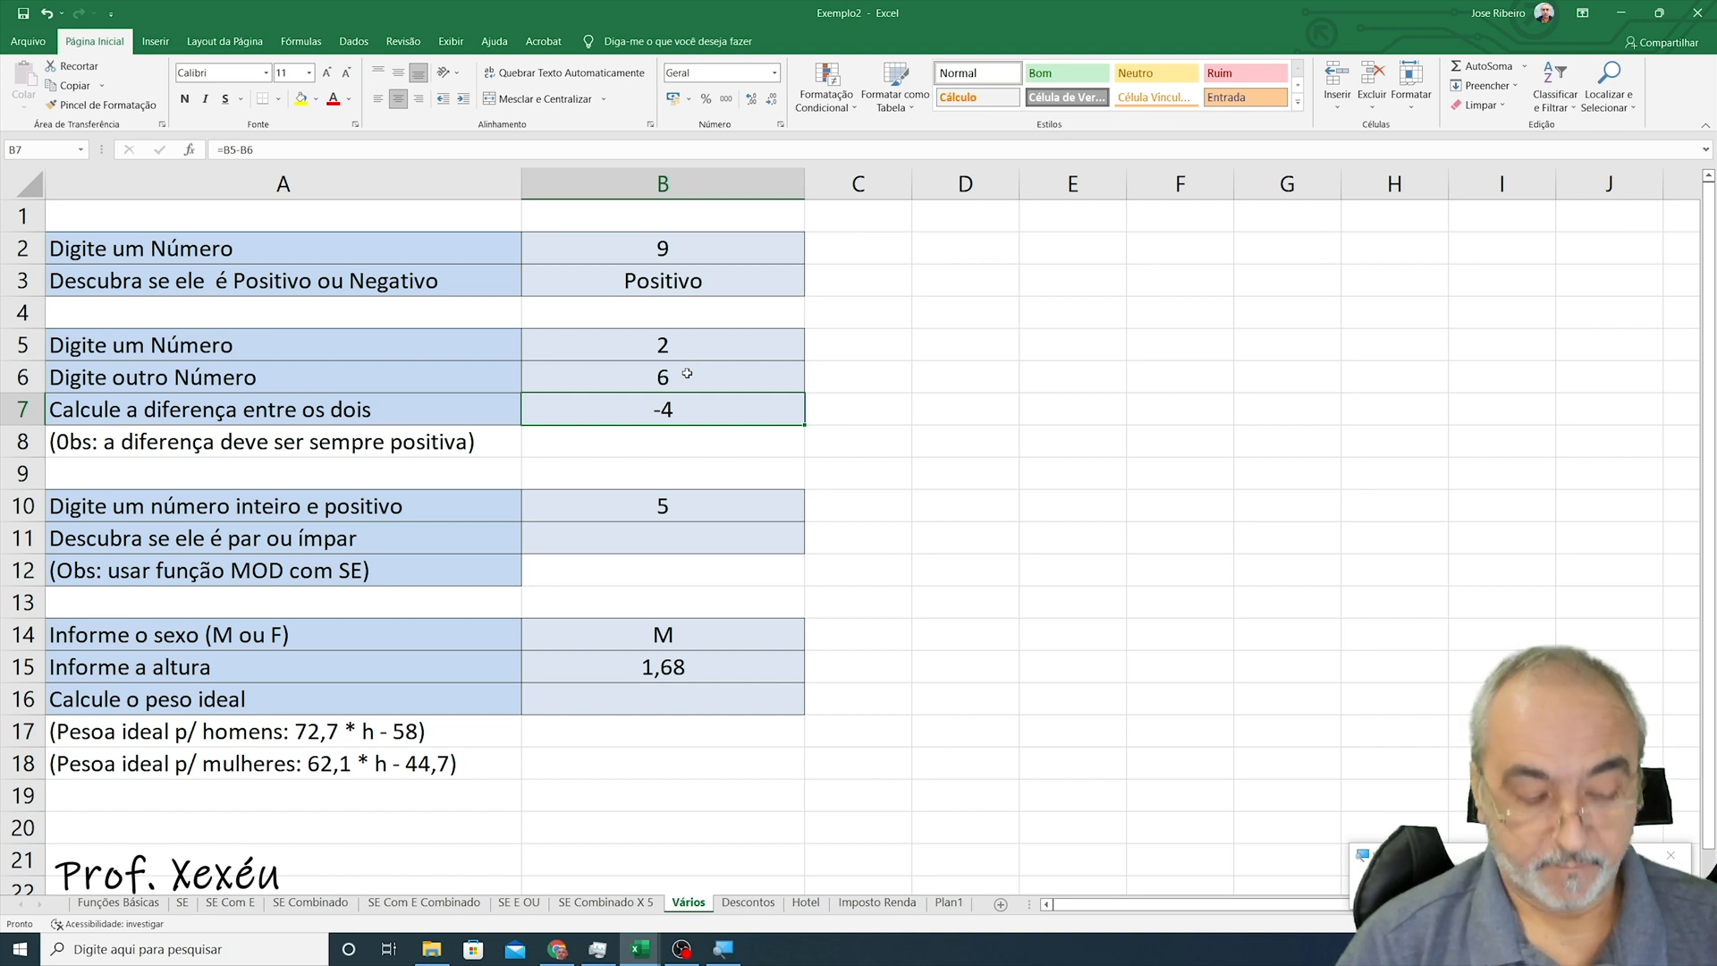
- Edit the difference formula in B7 to =B6-B5
key(F2)
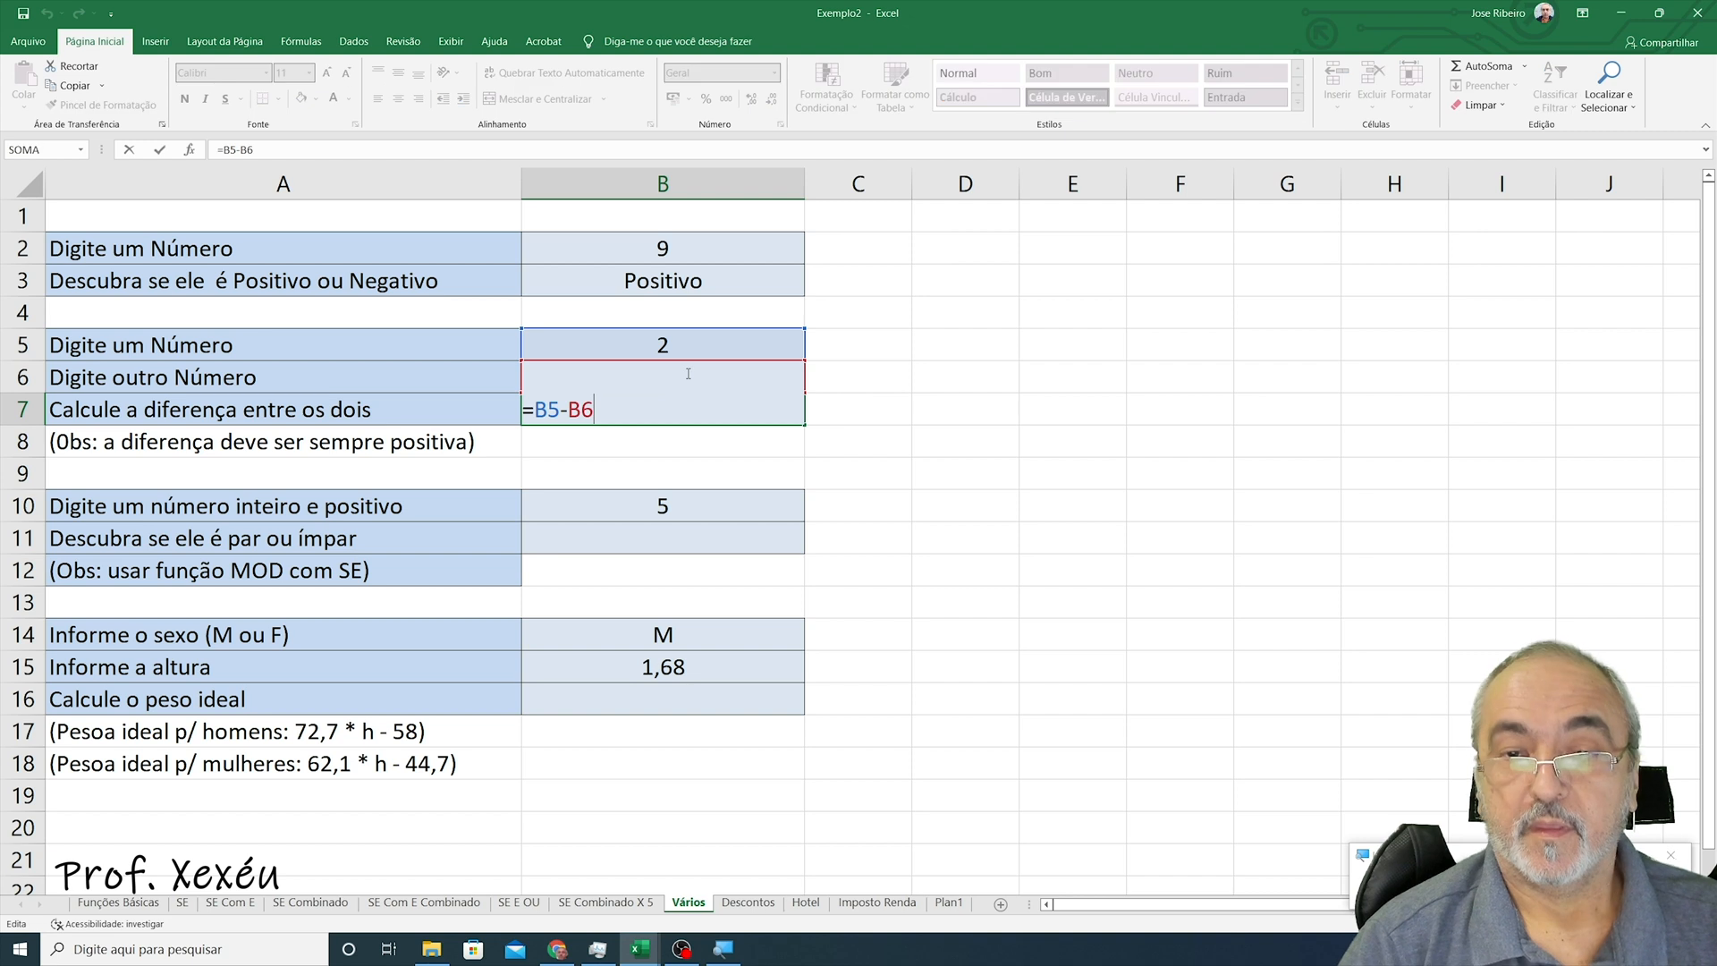
key(BackSpace)
key(BackSpace)
key(BackSpace)
key(BackSpace)
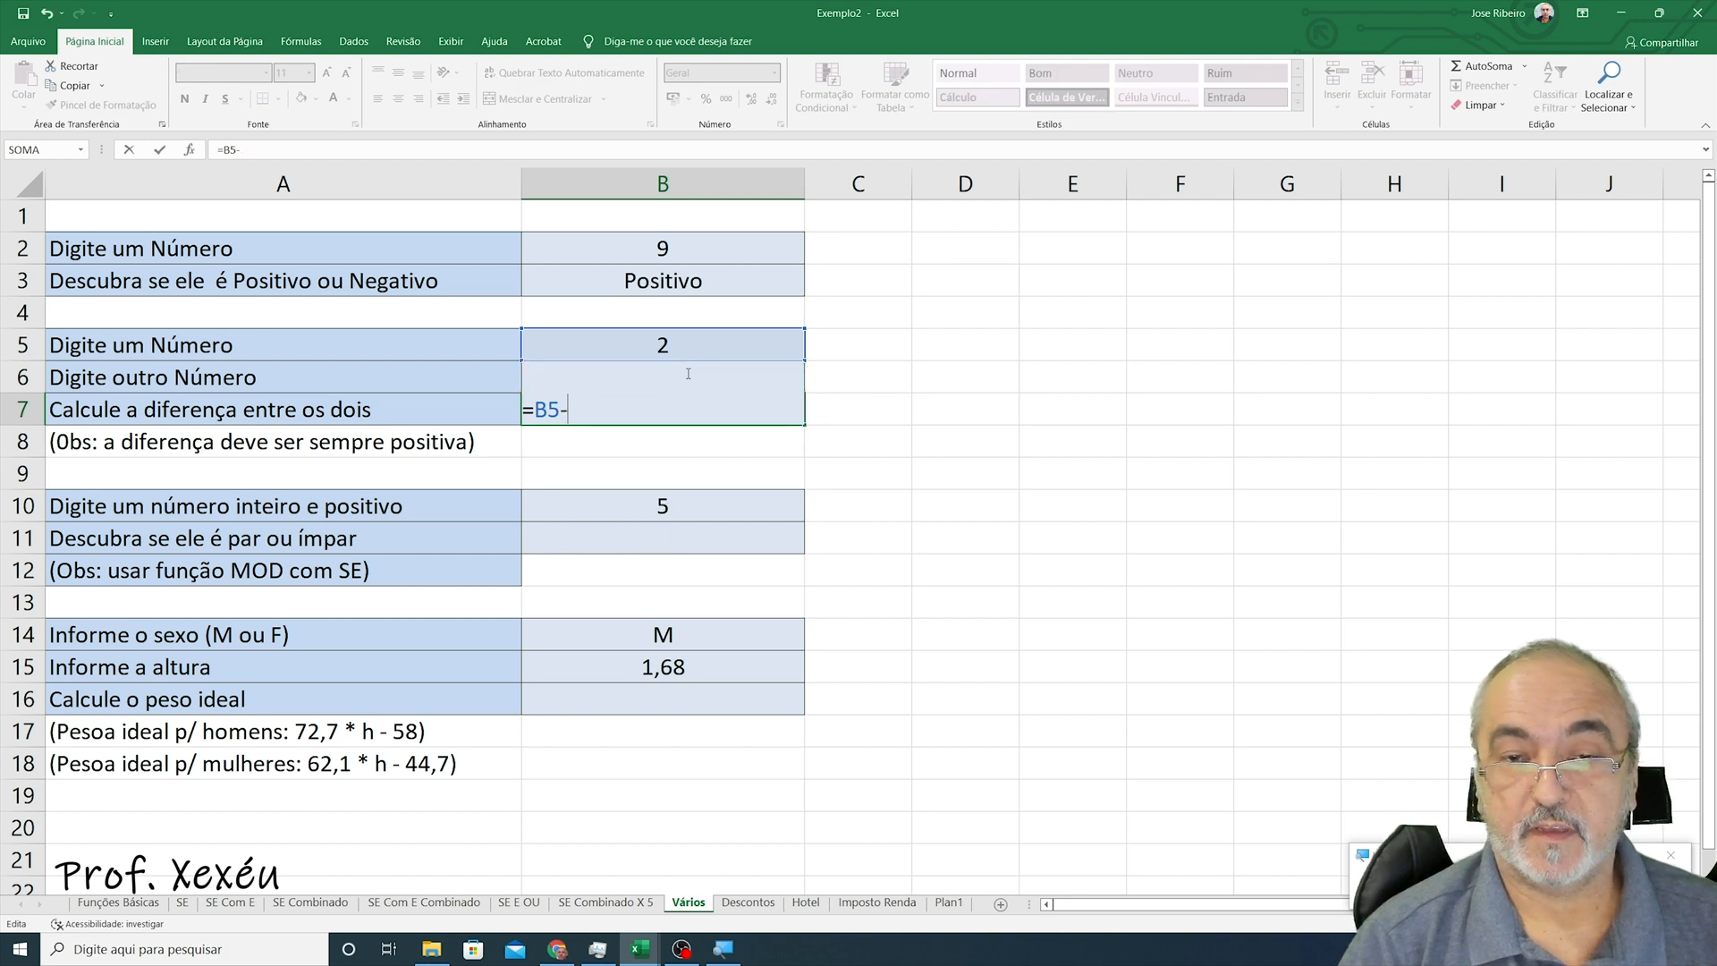
text(6-b5)
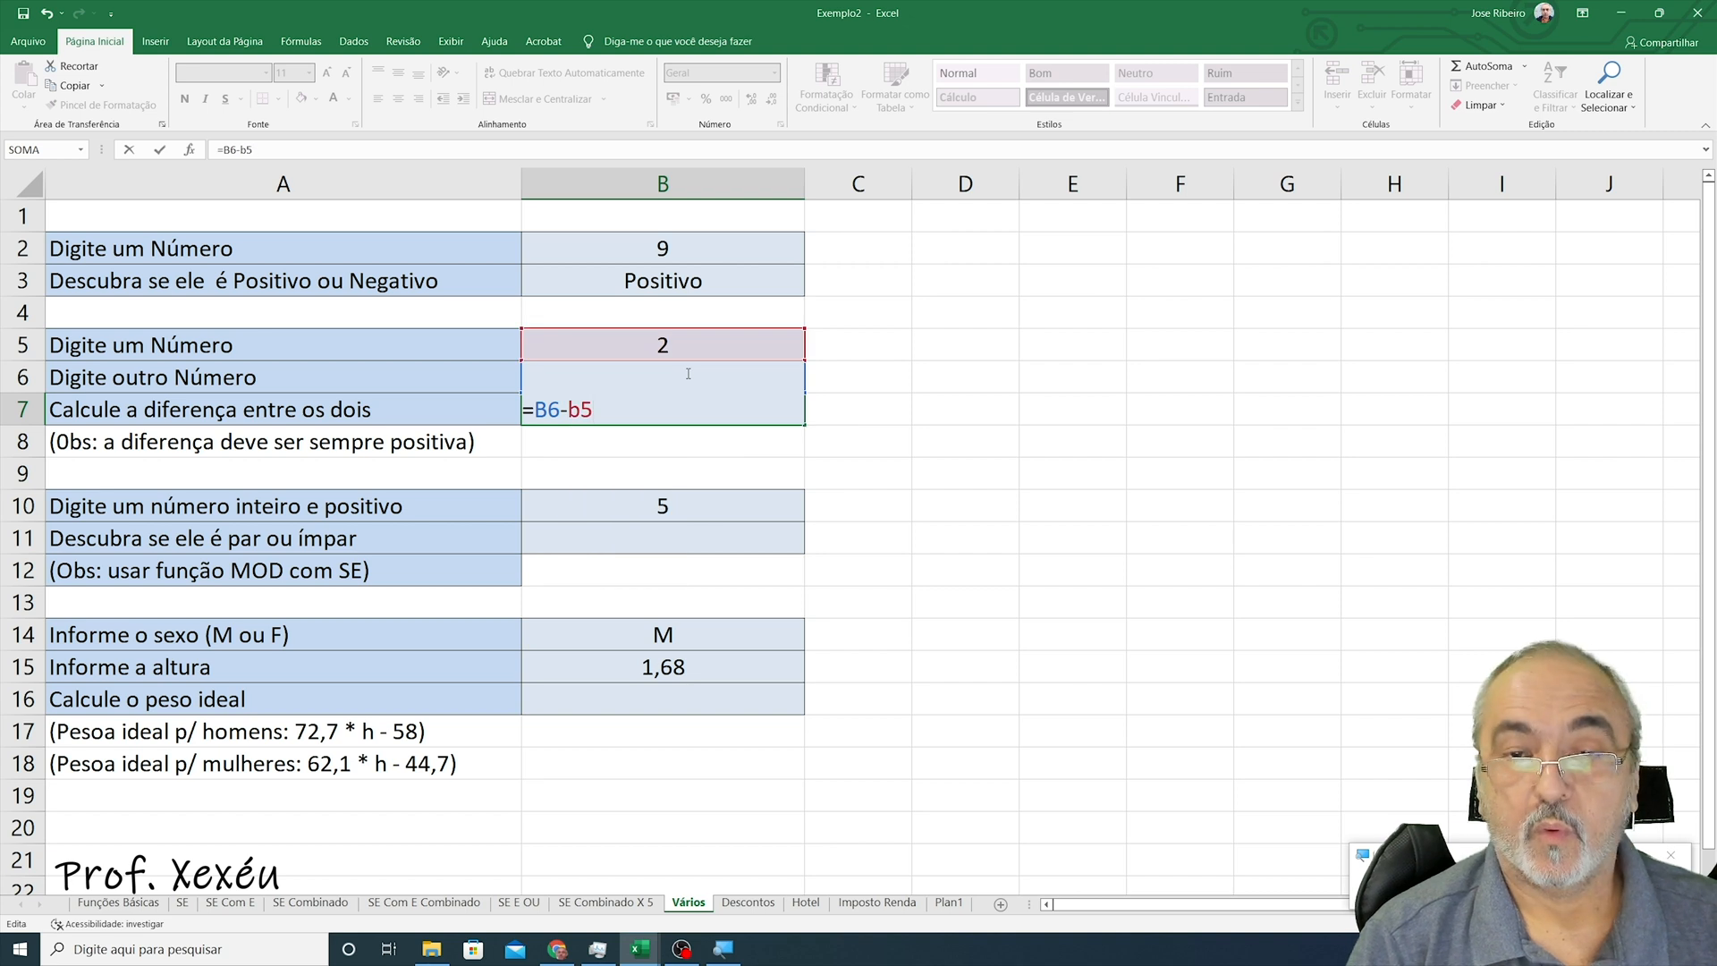
key(Return)
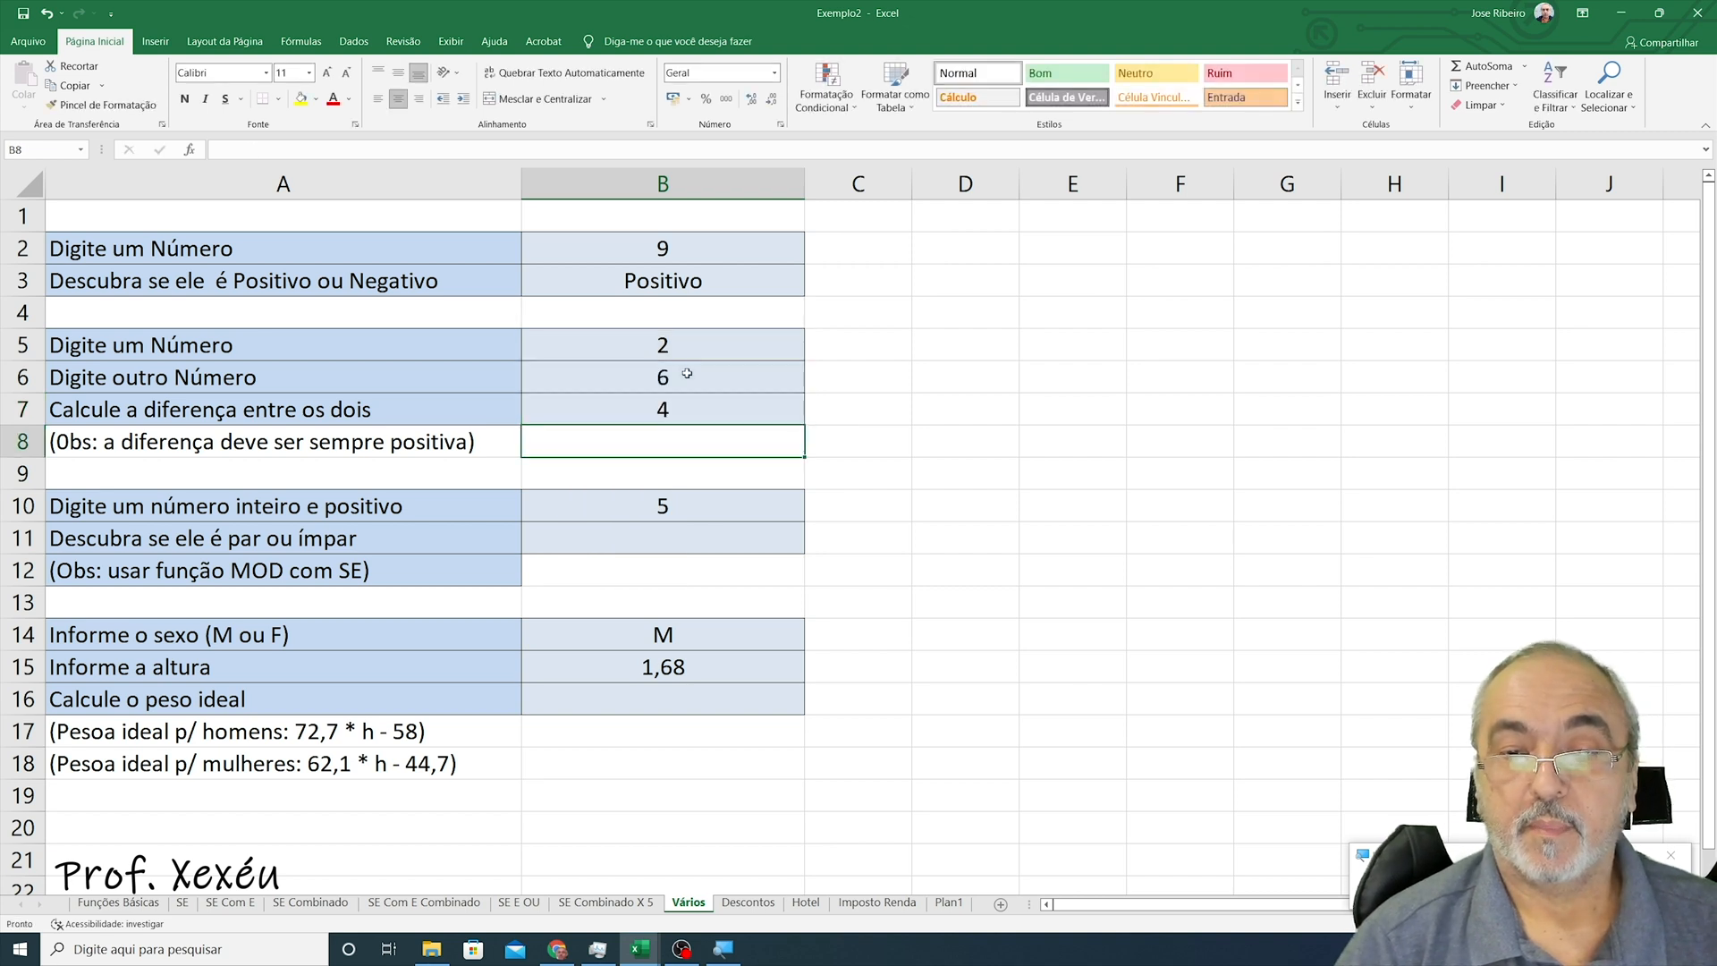
- Set B5 to 4 and B6 to 10 to test the difference
key(Up)
key(Up)
key(Up)
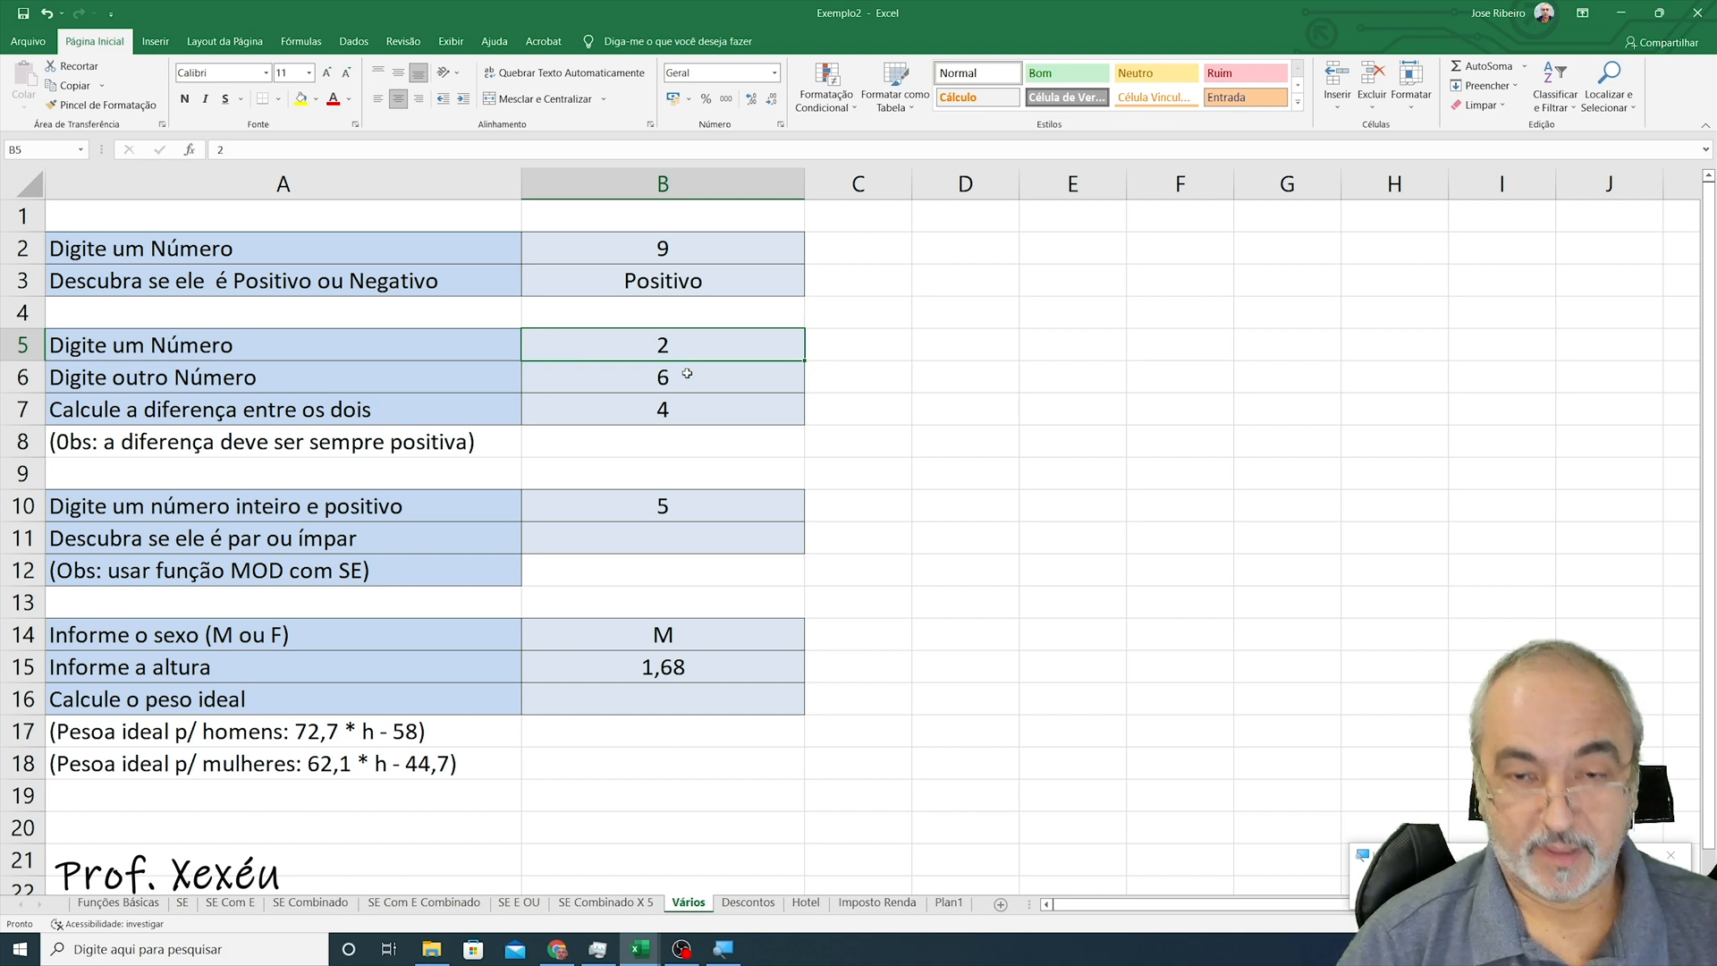
text(4)
key(Return)
text(10)
key(Return)
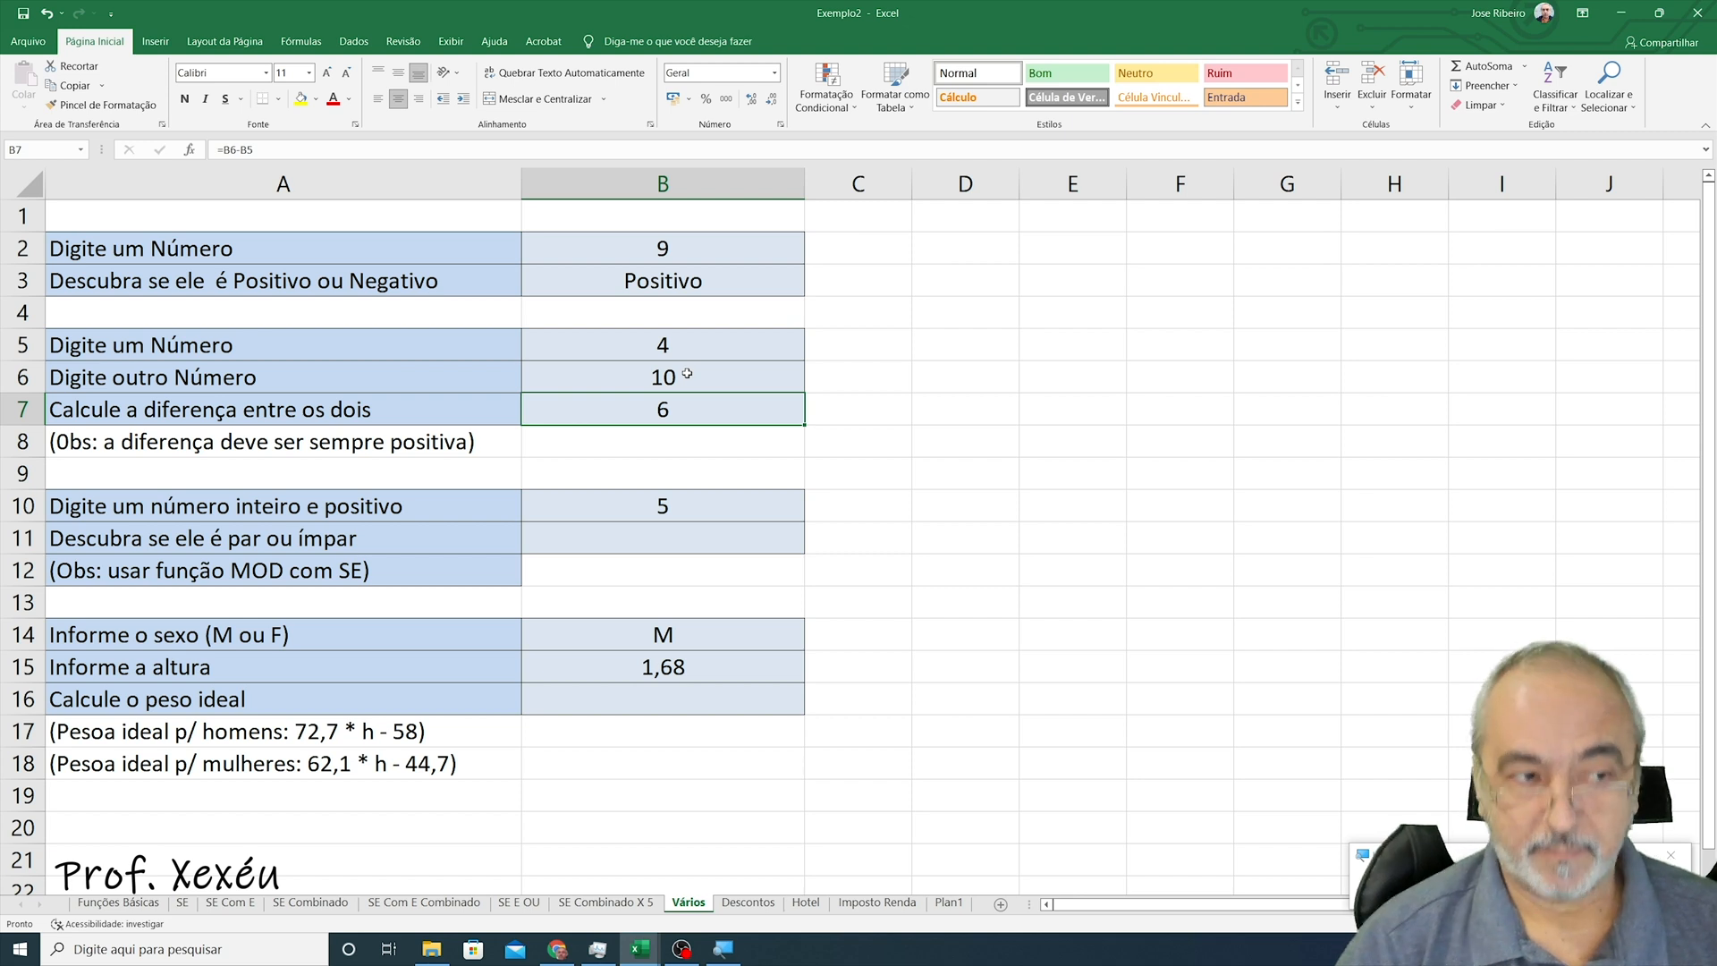
- Set B5 to 10 and B6 to 2 to test the difference with a larger first number
click(688, 373)
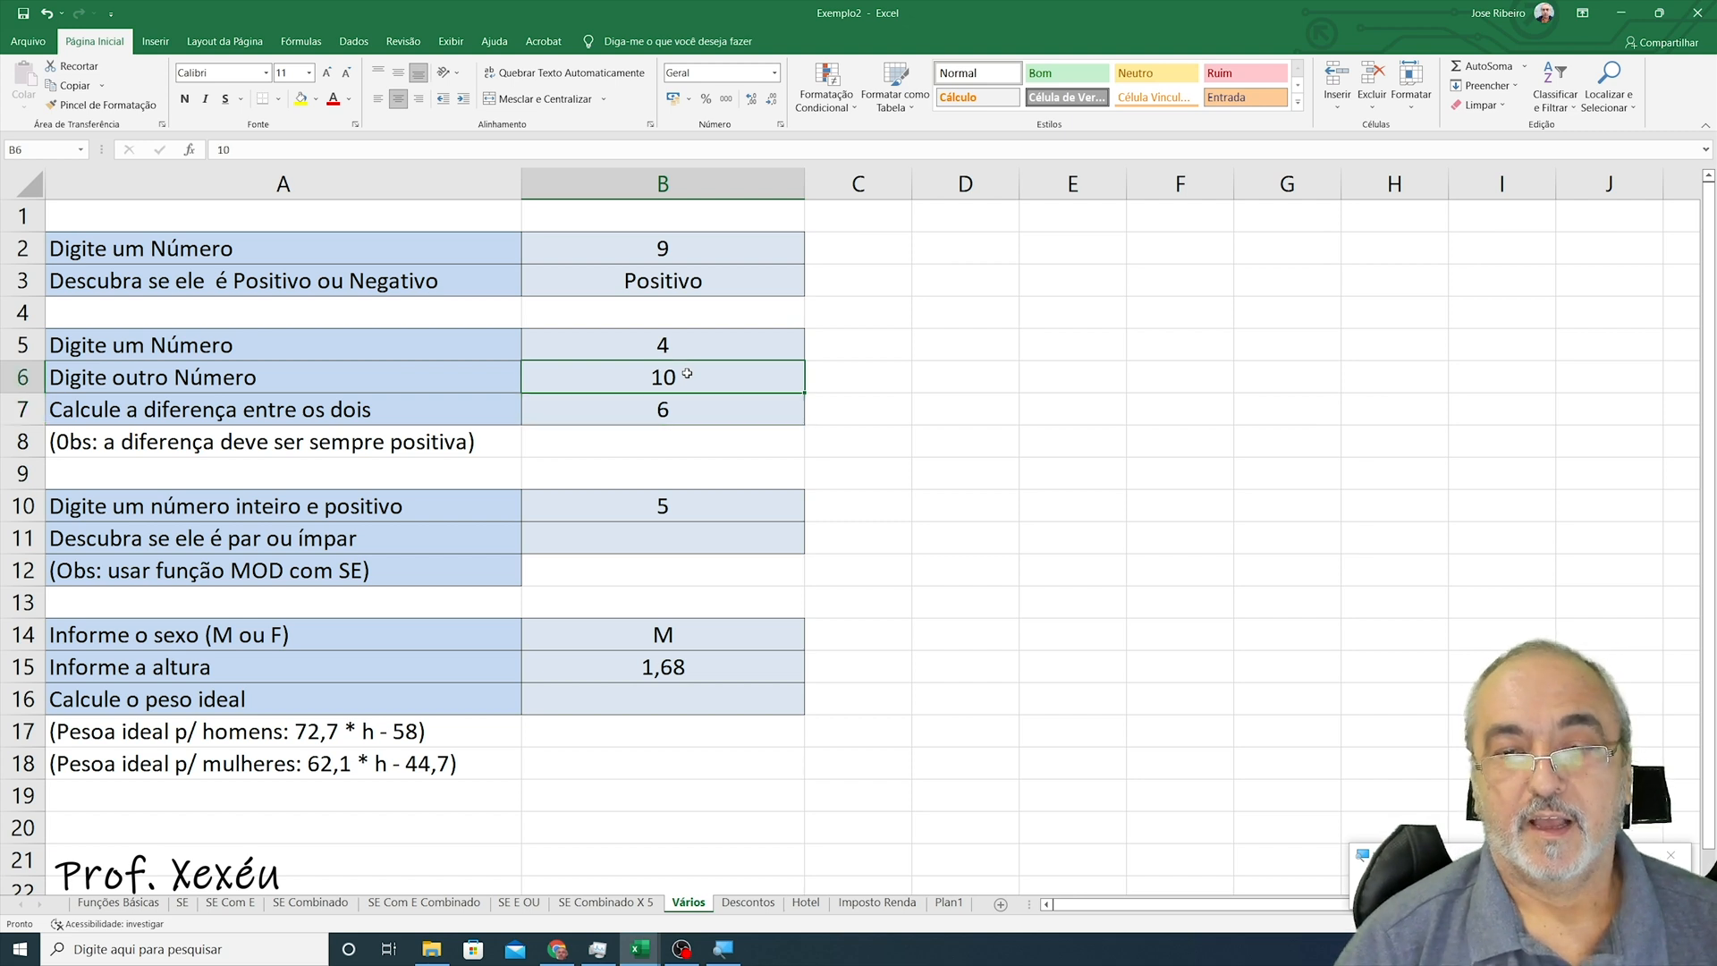
key(Up)
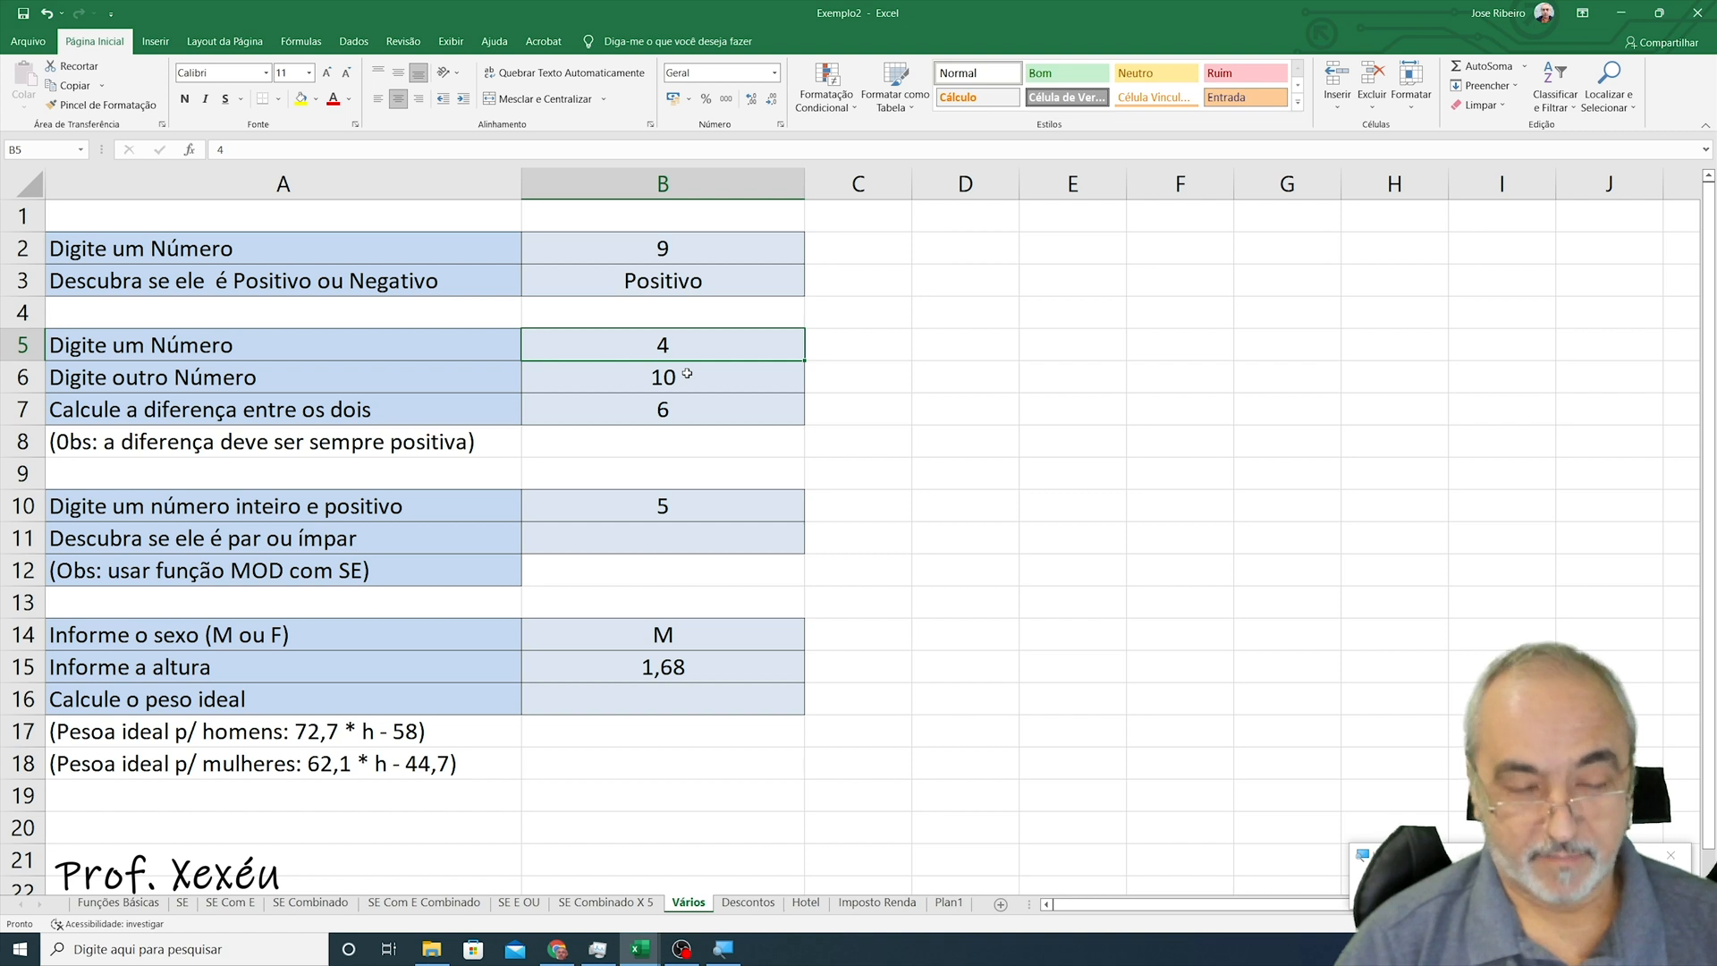
text(10)
key(Return)
text(2)
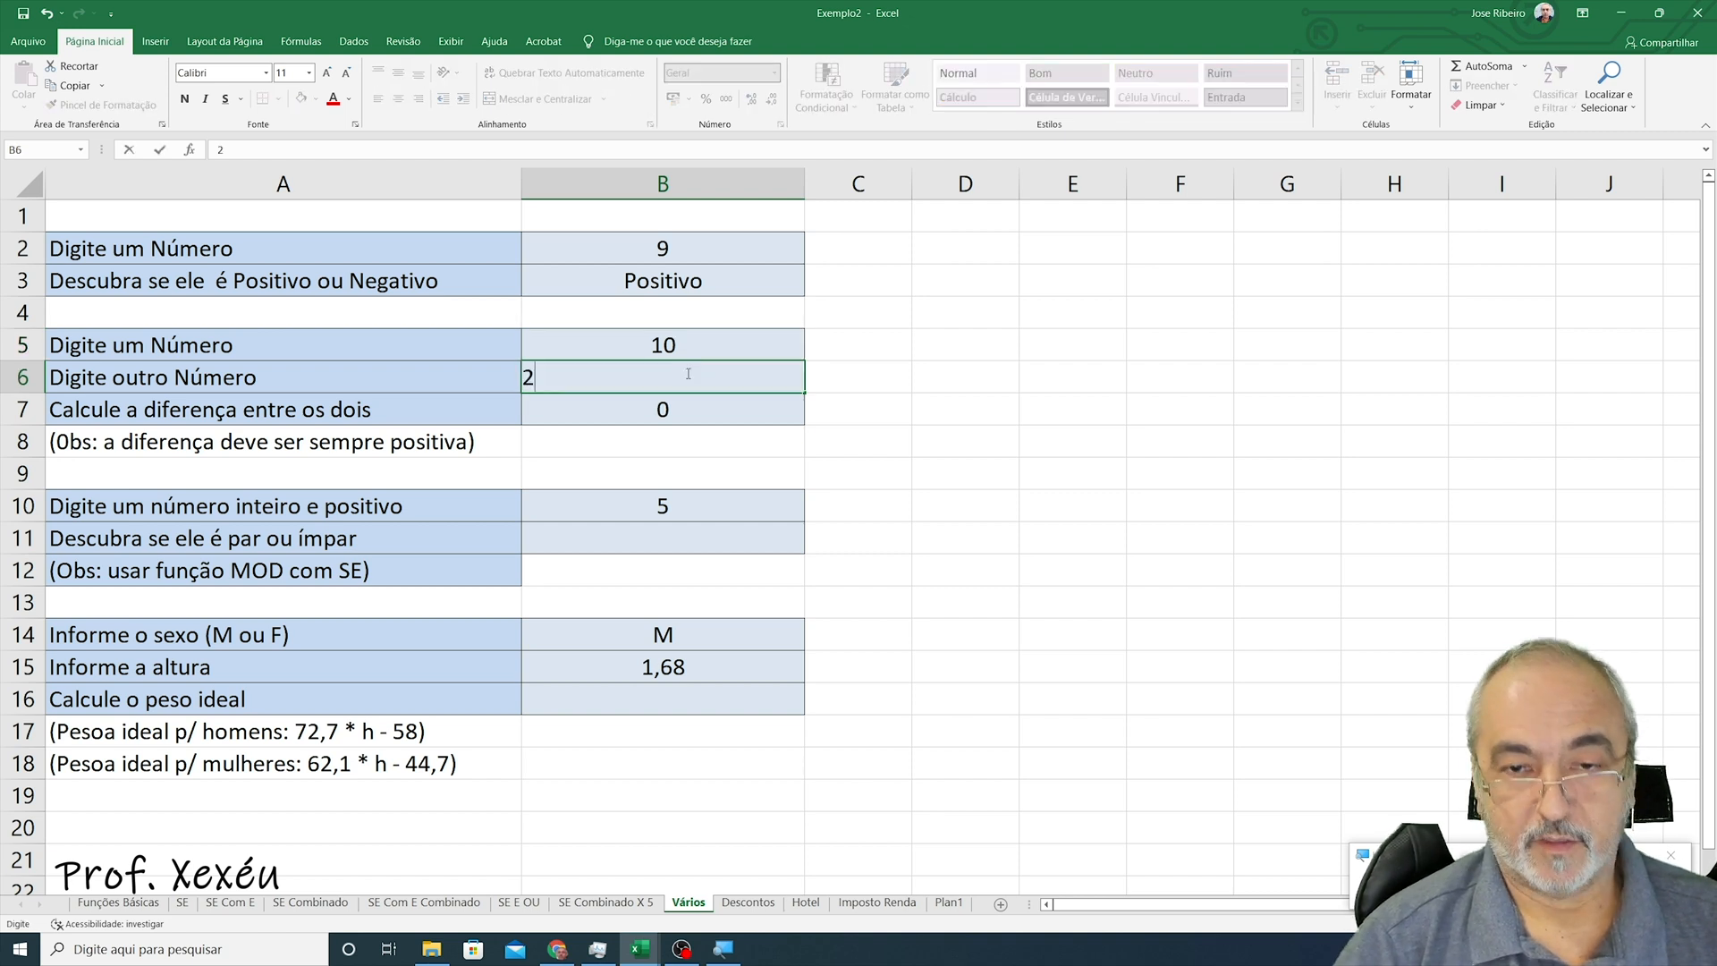
key(Return)
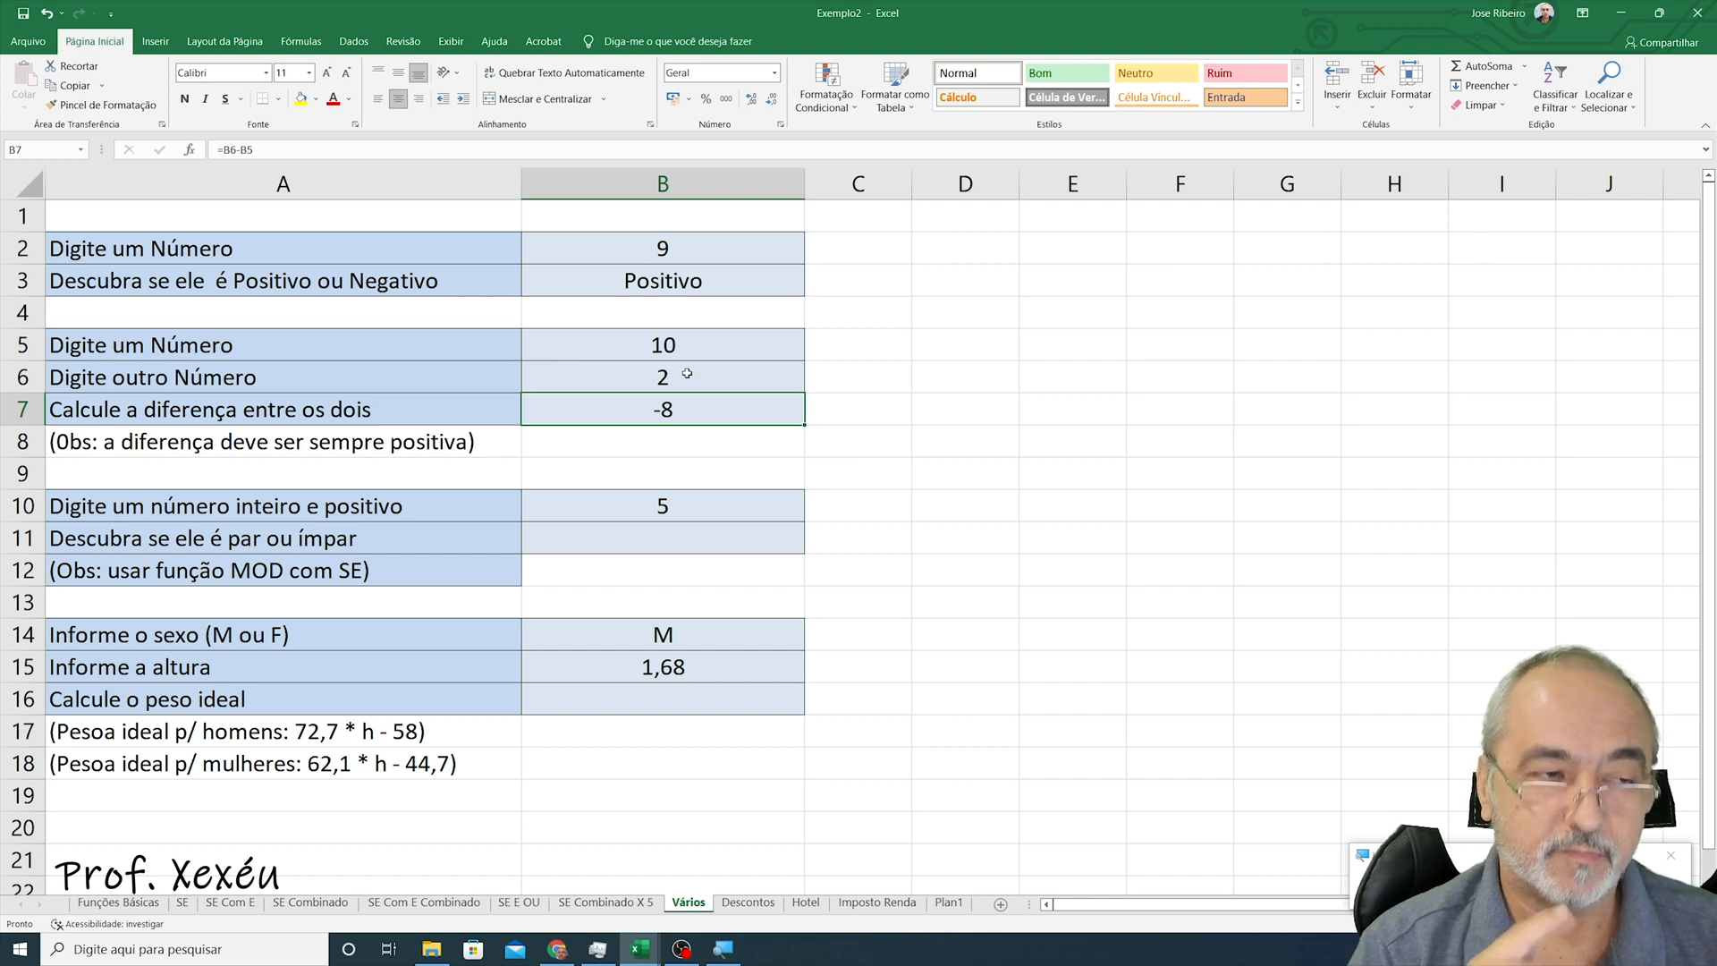
- Replace the B7 formula with =se(b5>b6;b5-b6;b6-b5) so the difference is always positive
key(F2)
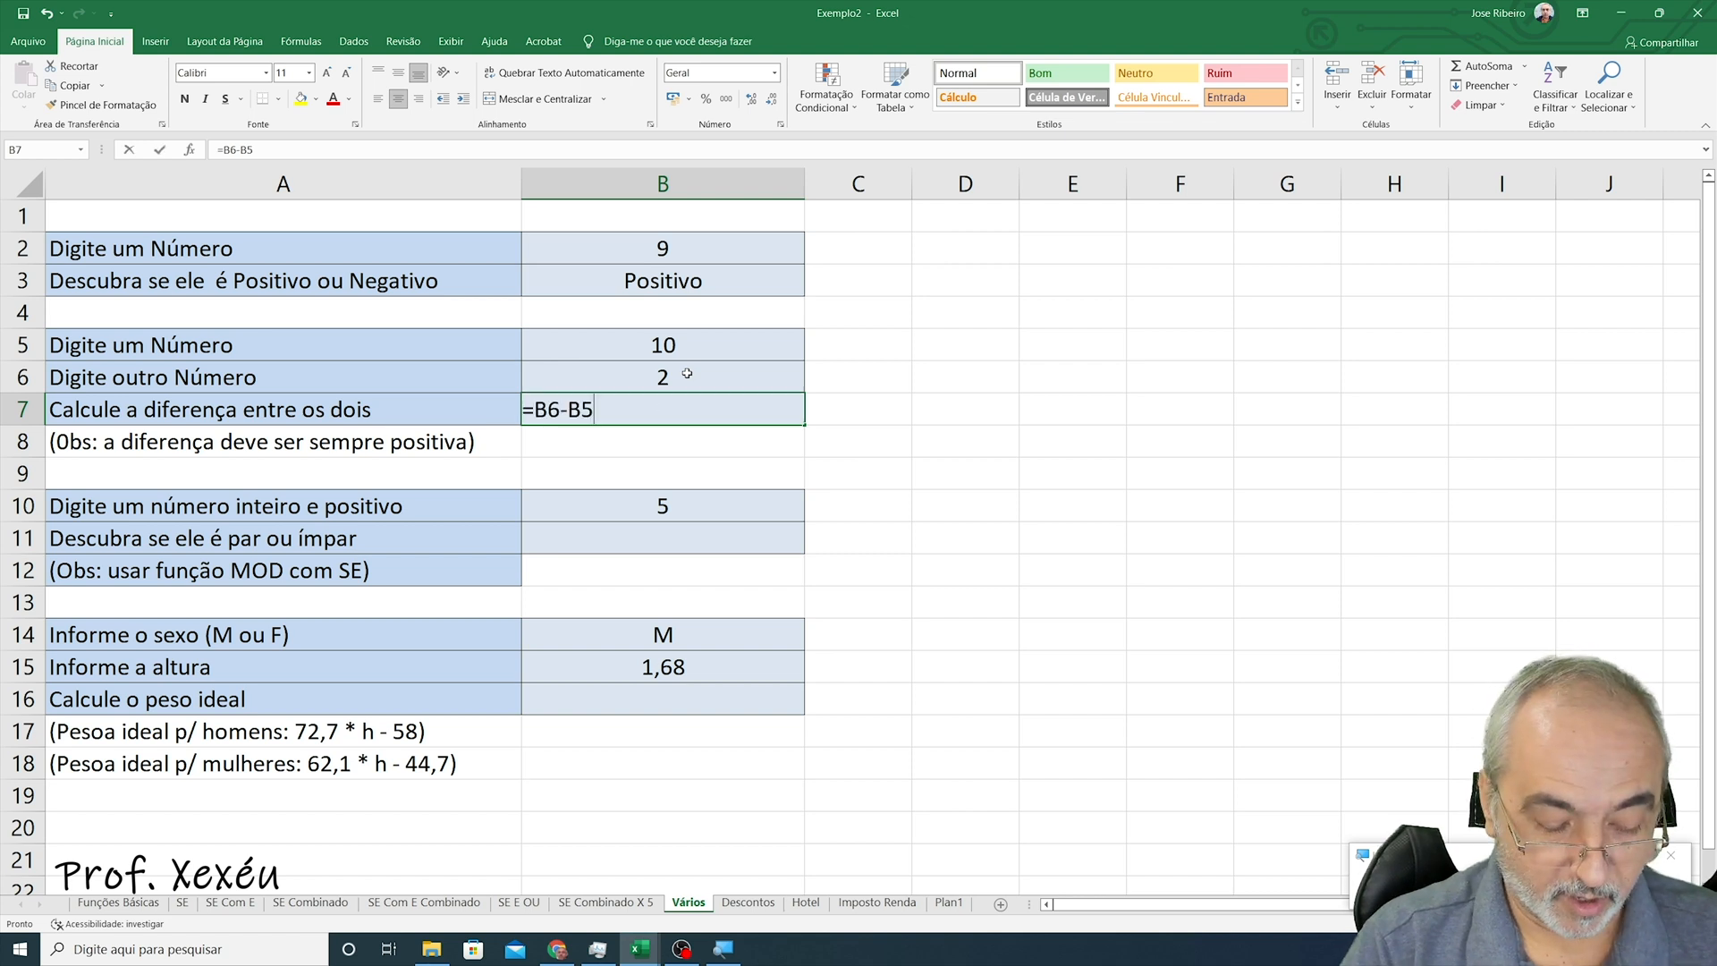
key(BackSpace)
key(BackSpace)
key(BackSpace)
key(BackSpace)
key(BackSpace)
text(se()
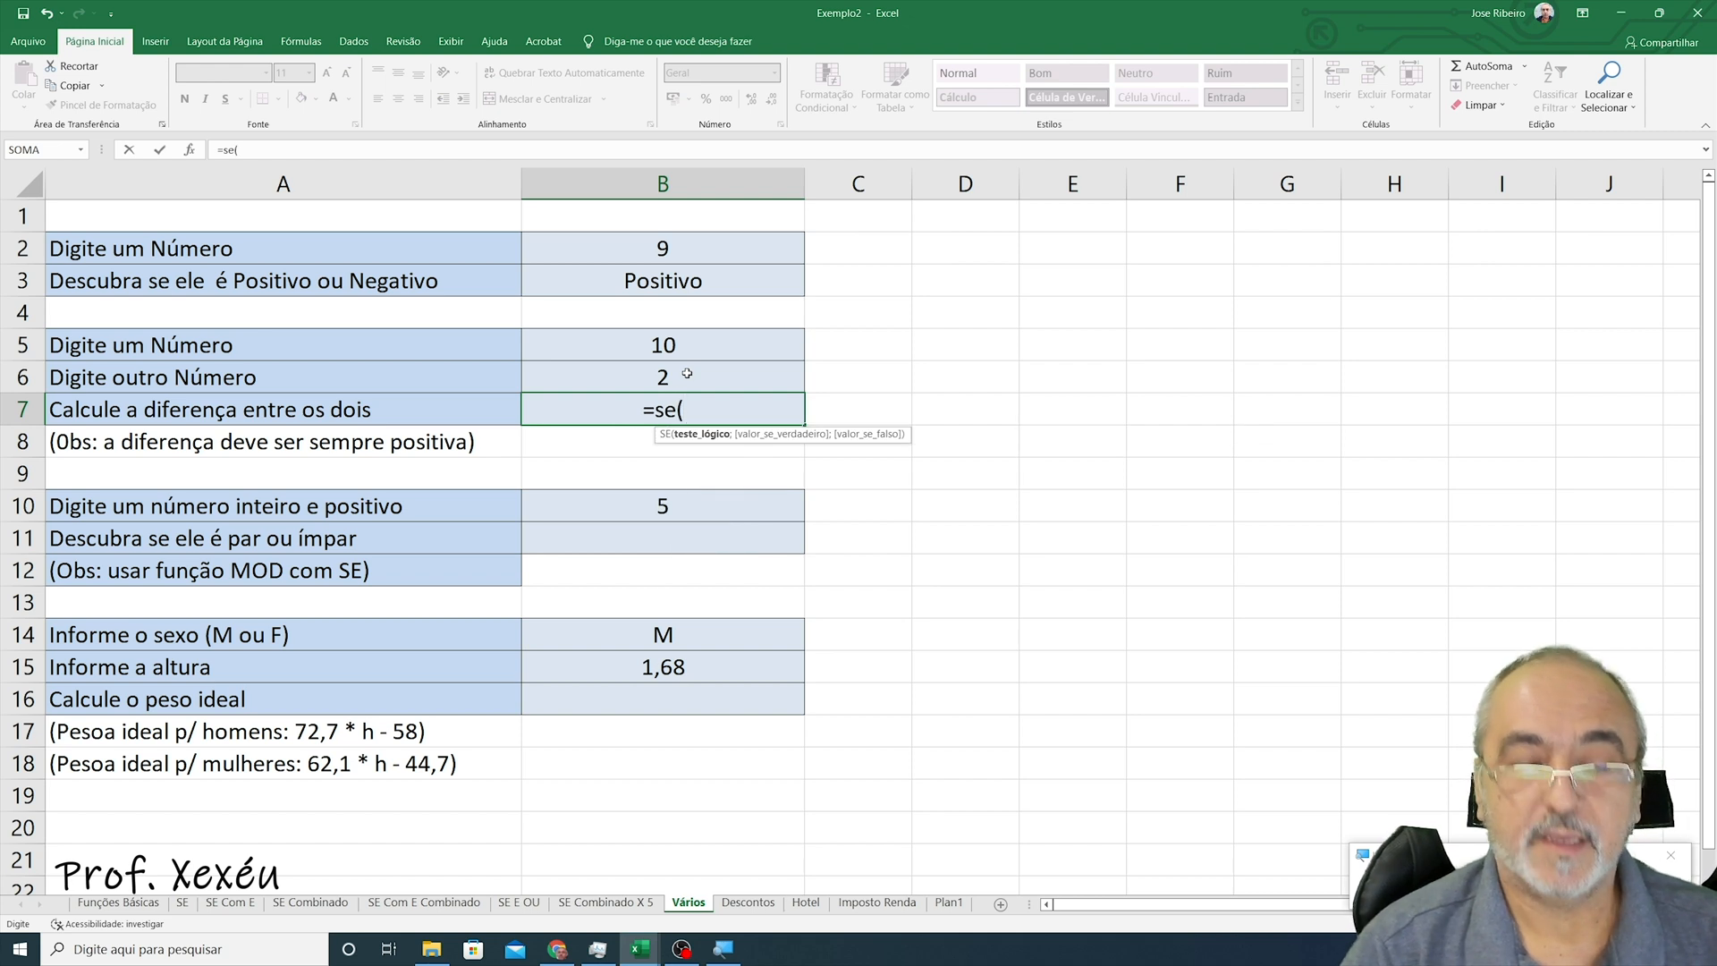
text(b5)
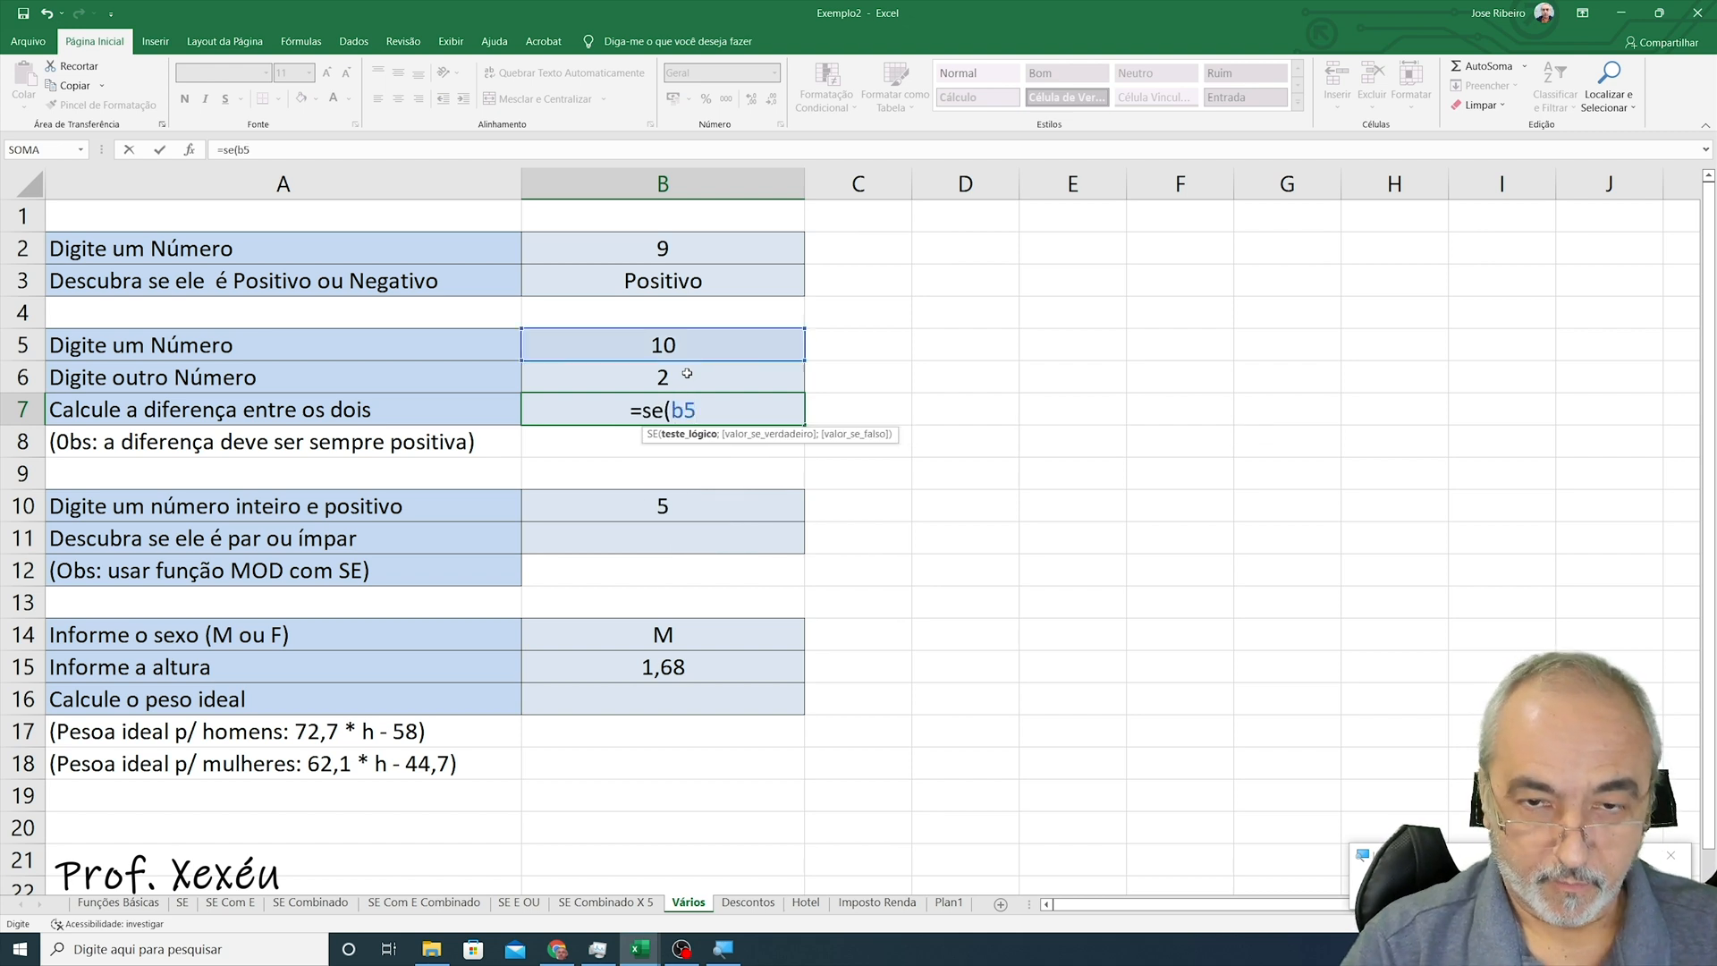
text(>)
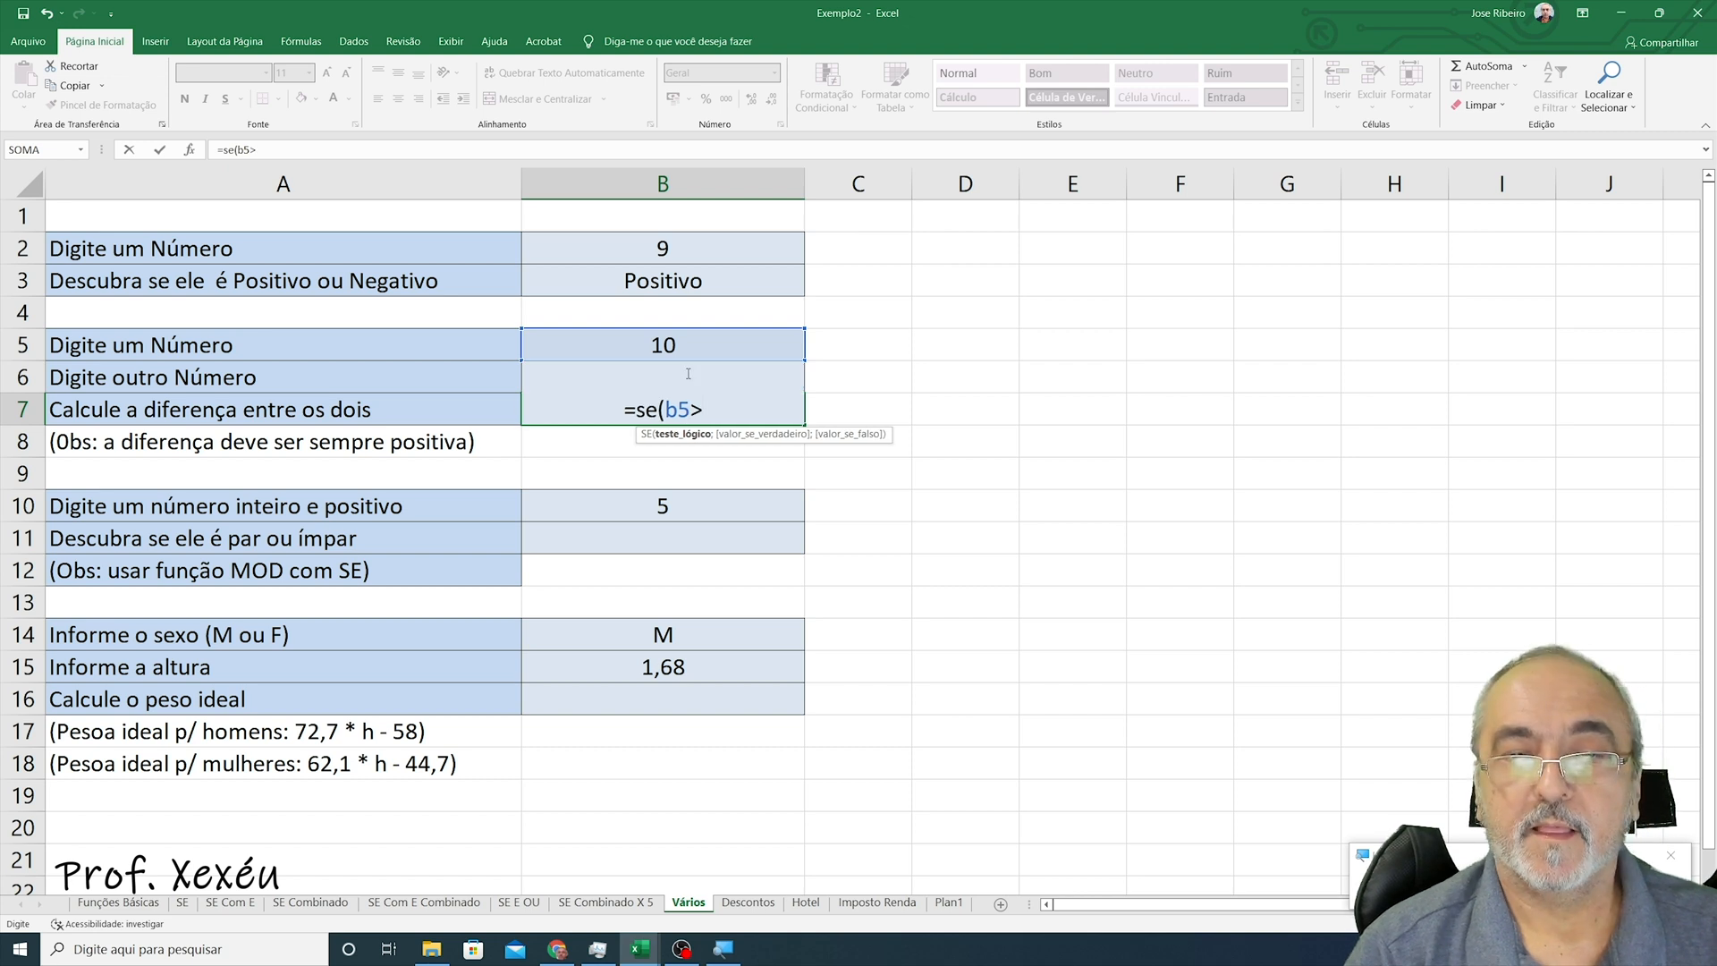
text(b6)
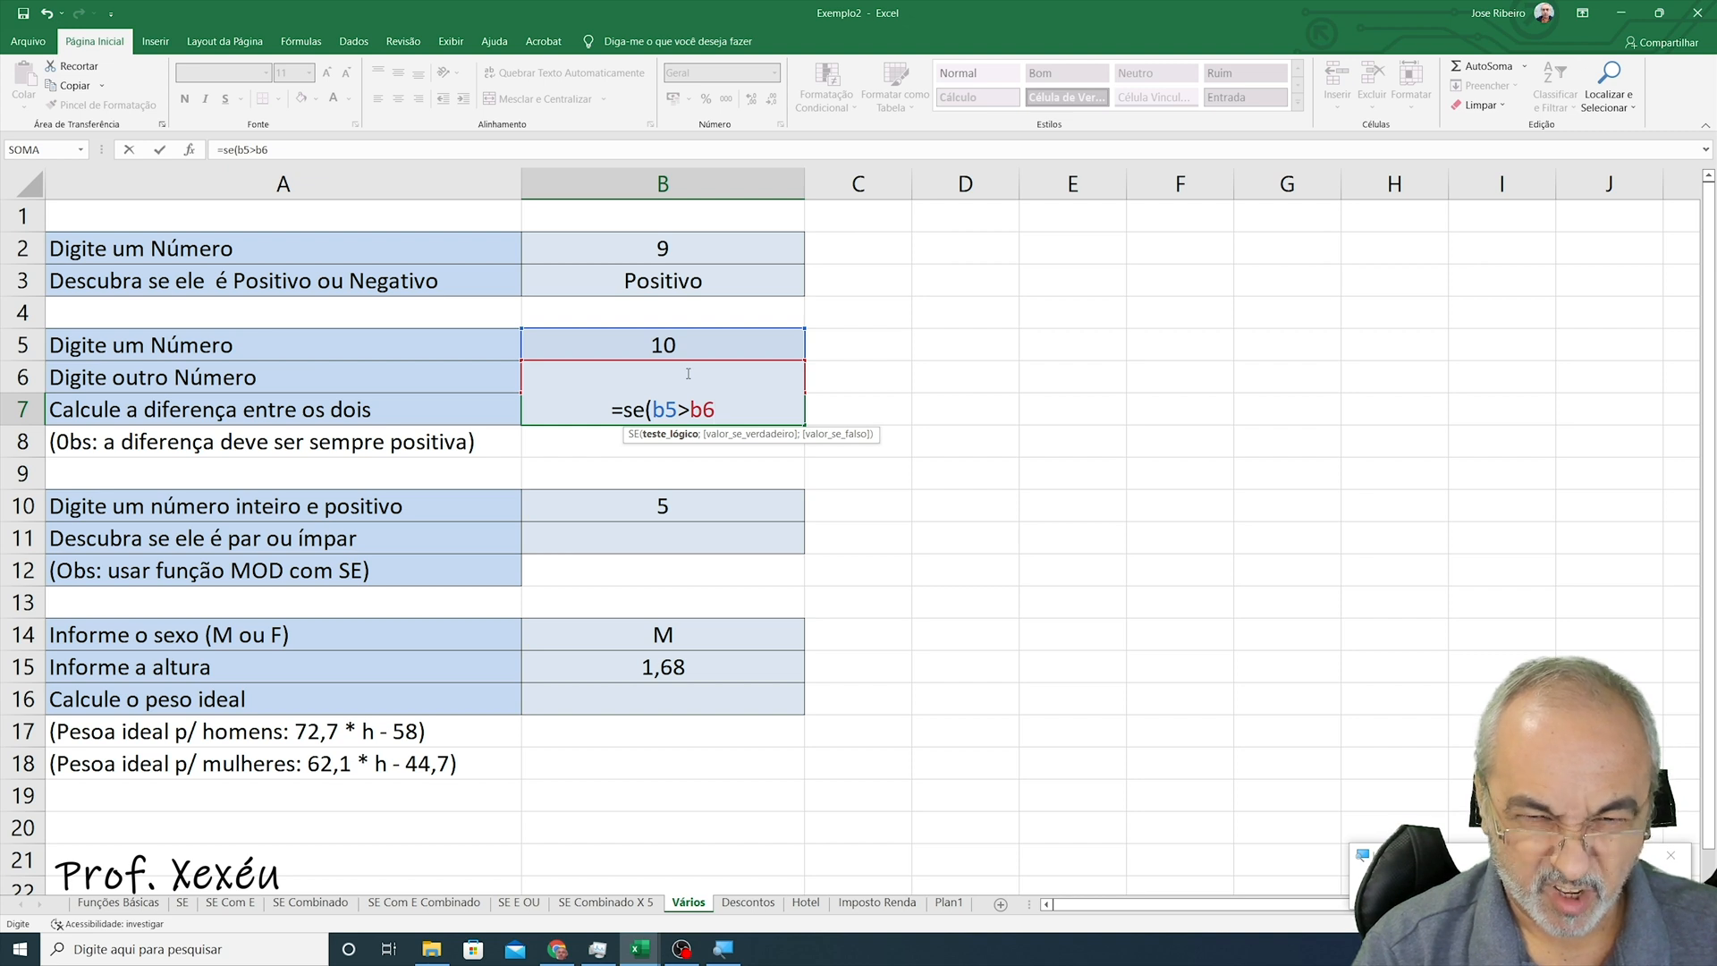
text(;)
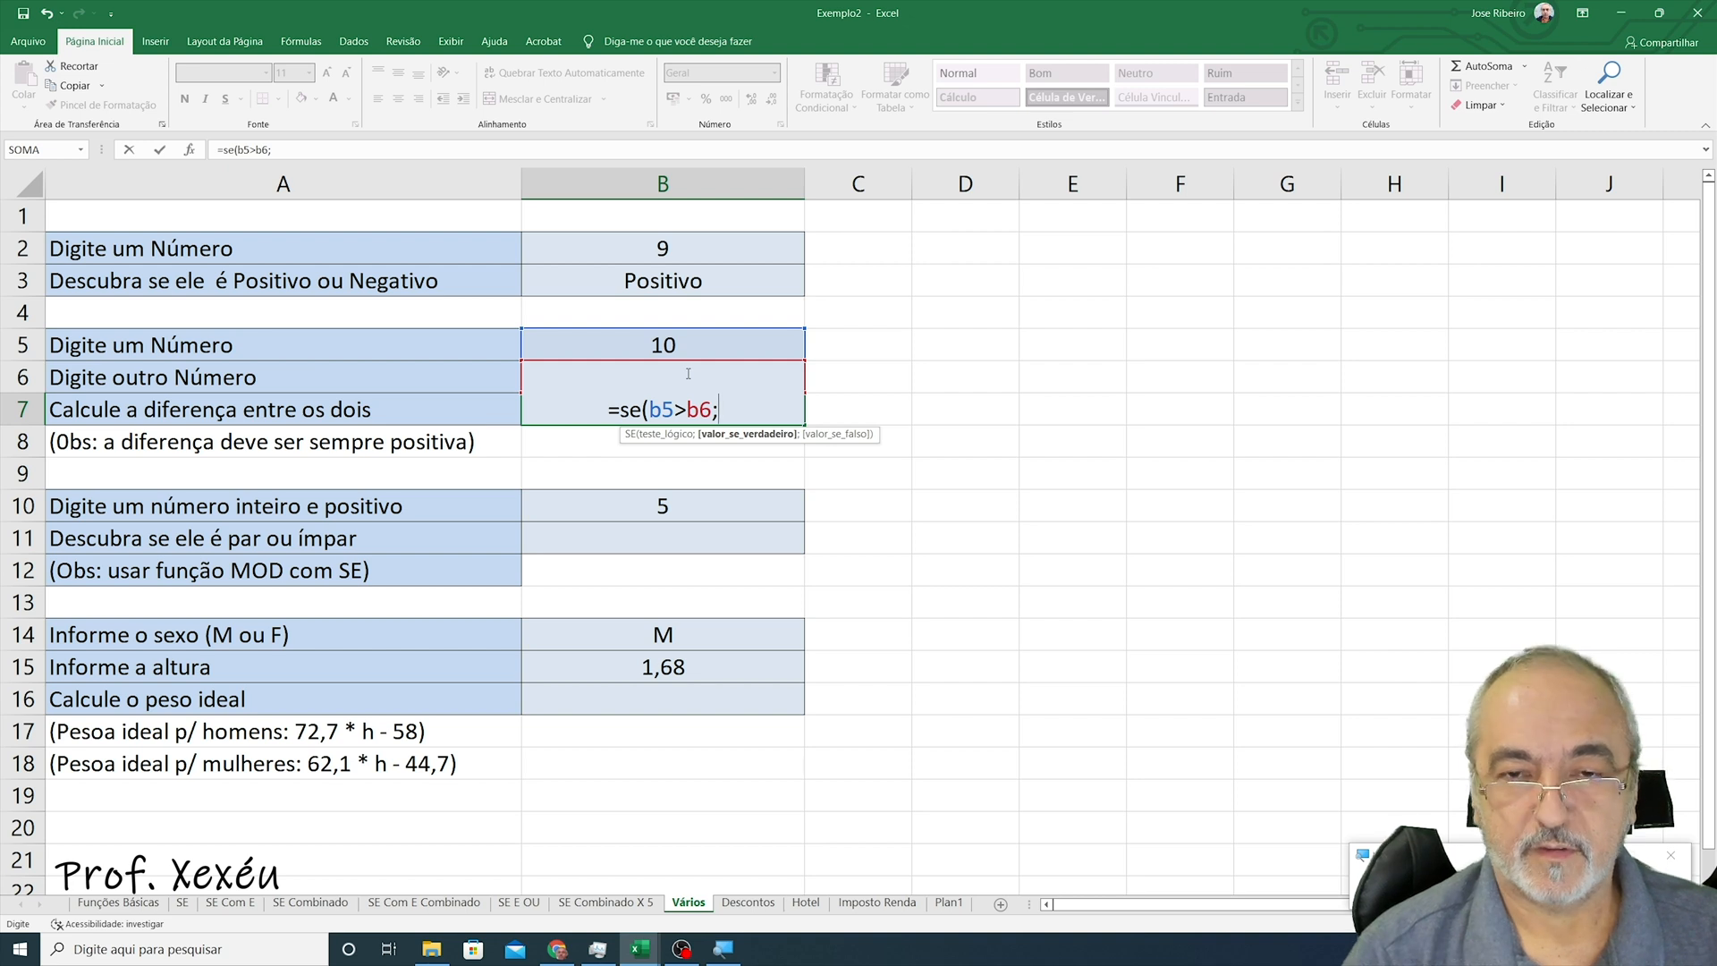
text(b5)
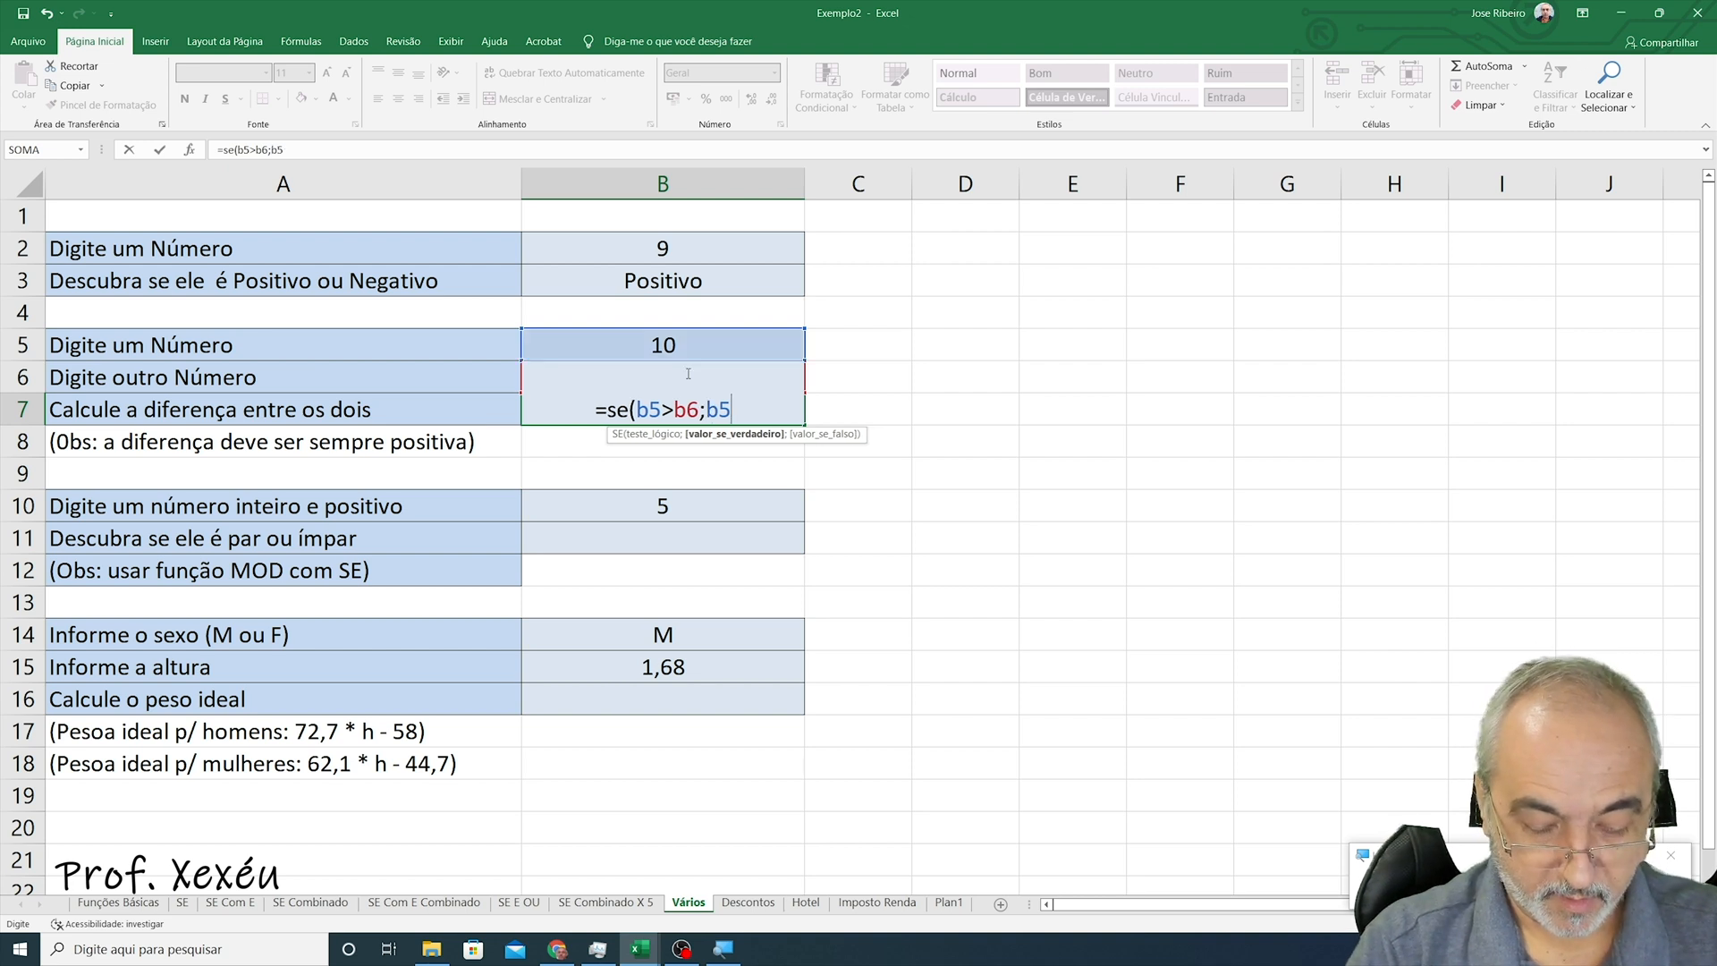
text(-b6)
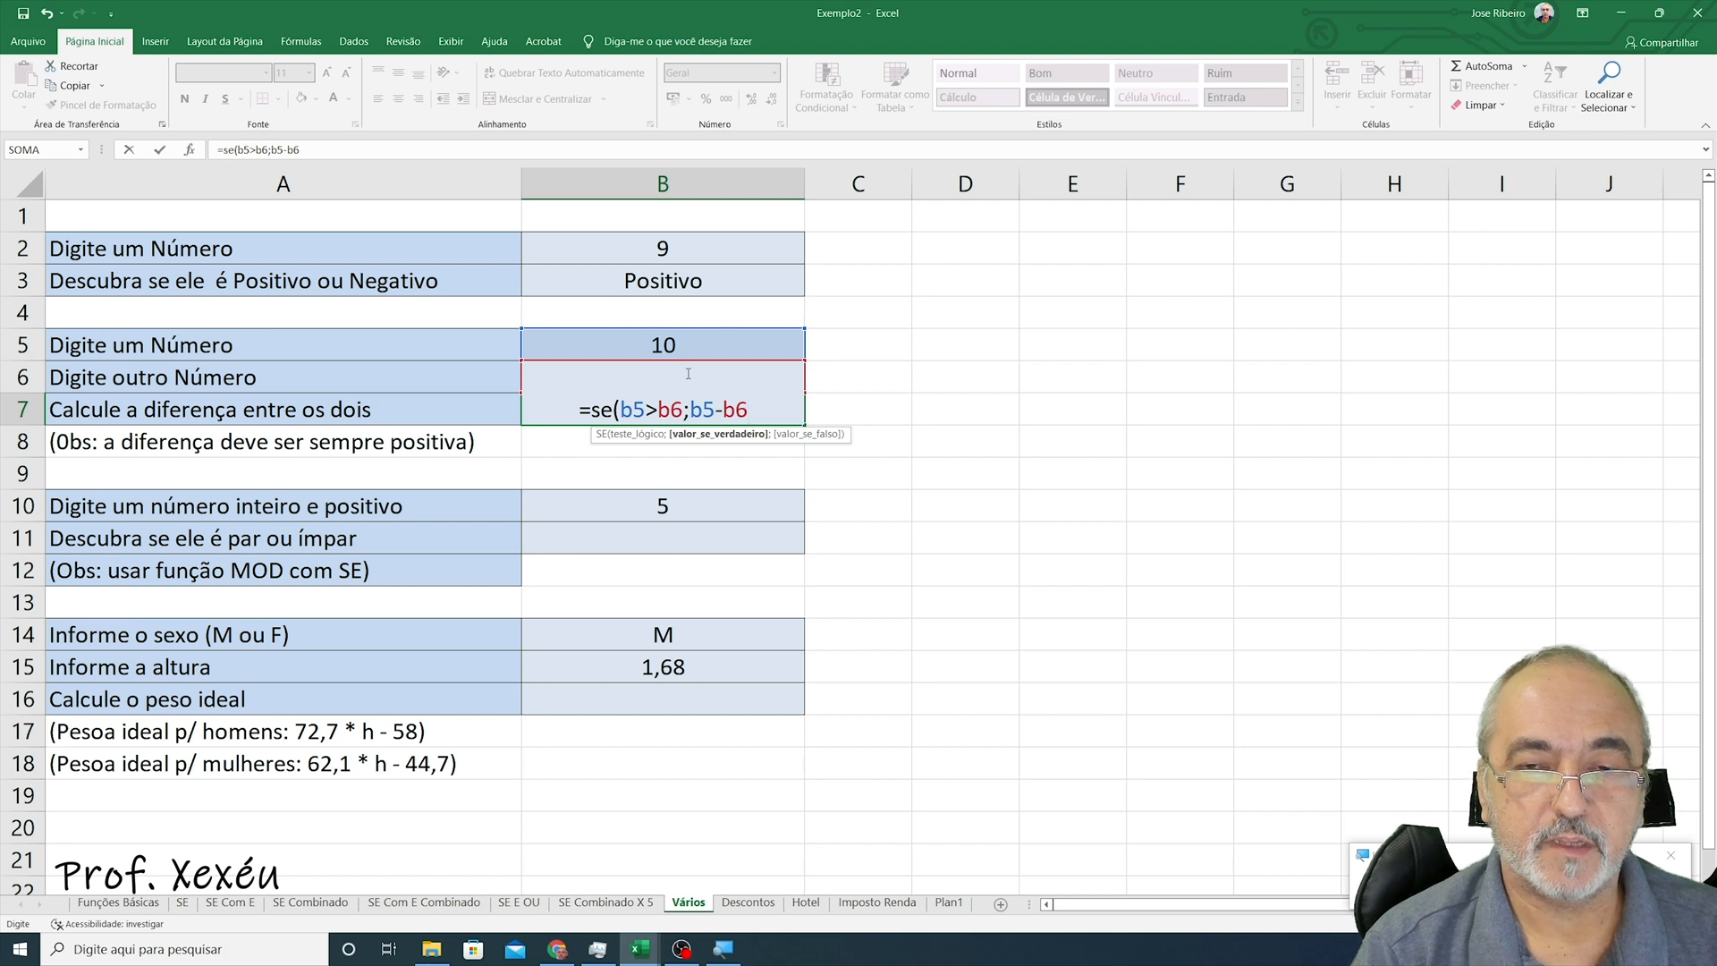
text(;)
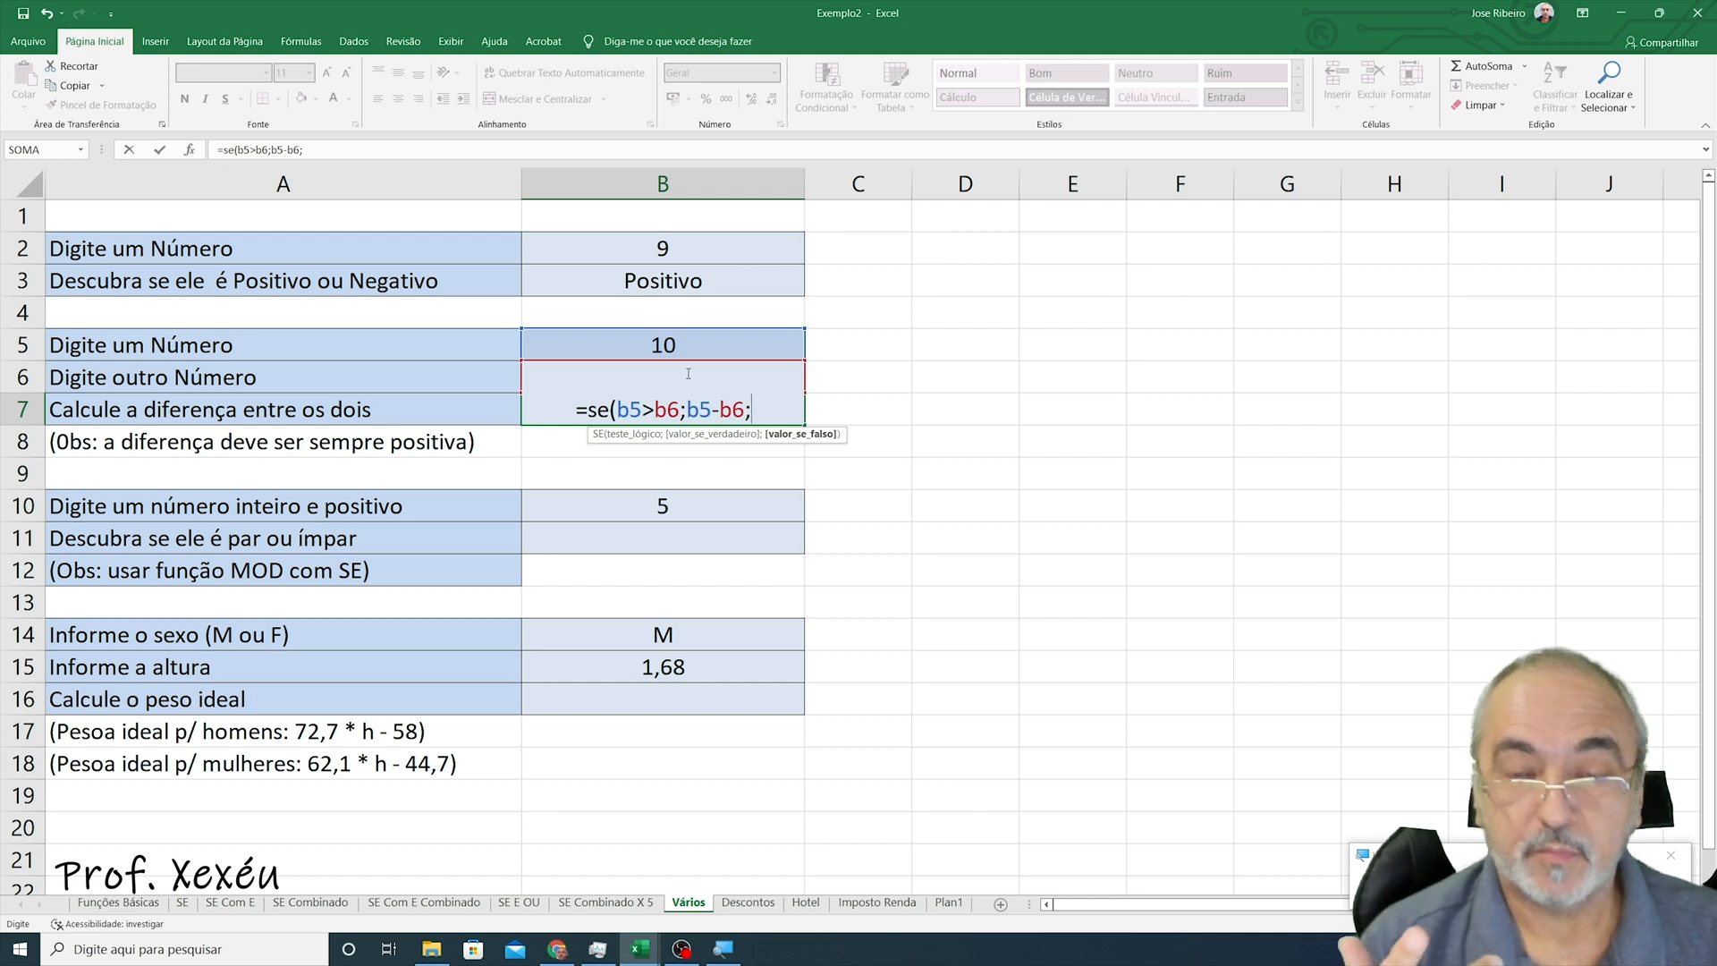
text(b6)
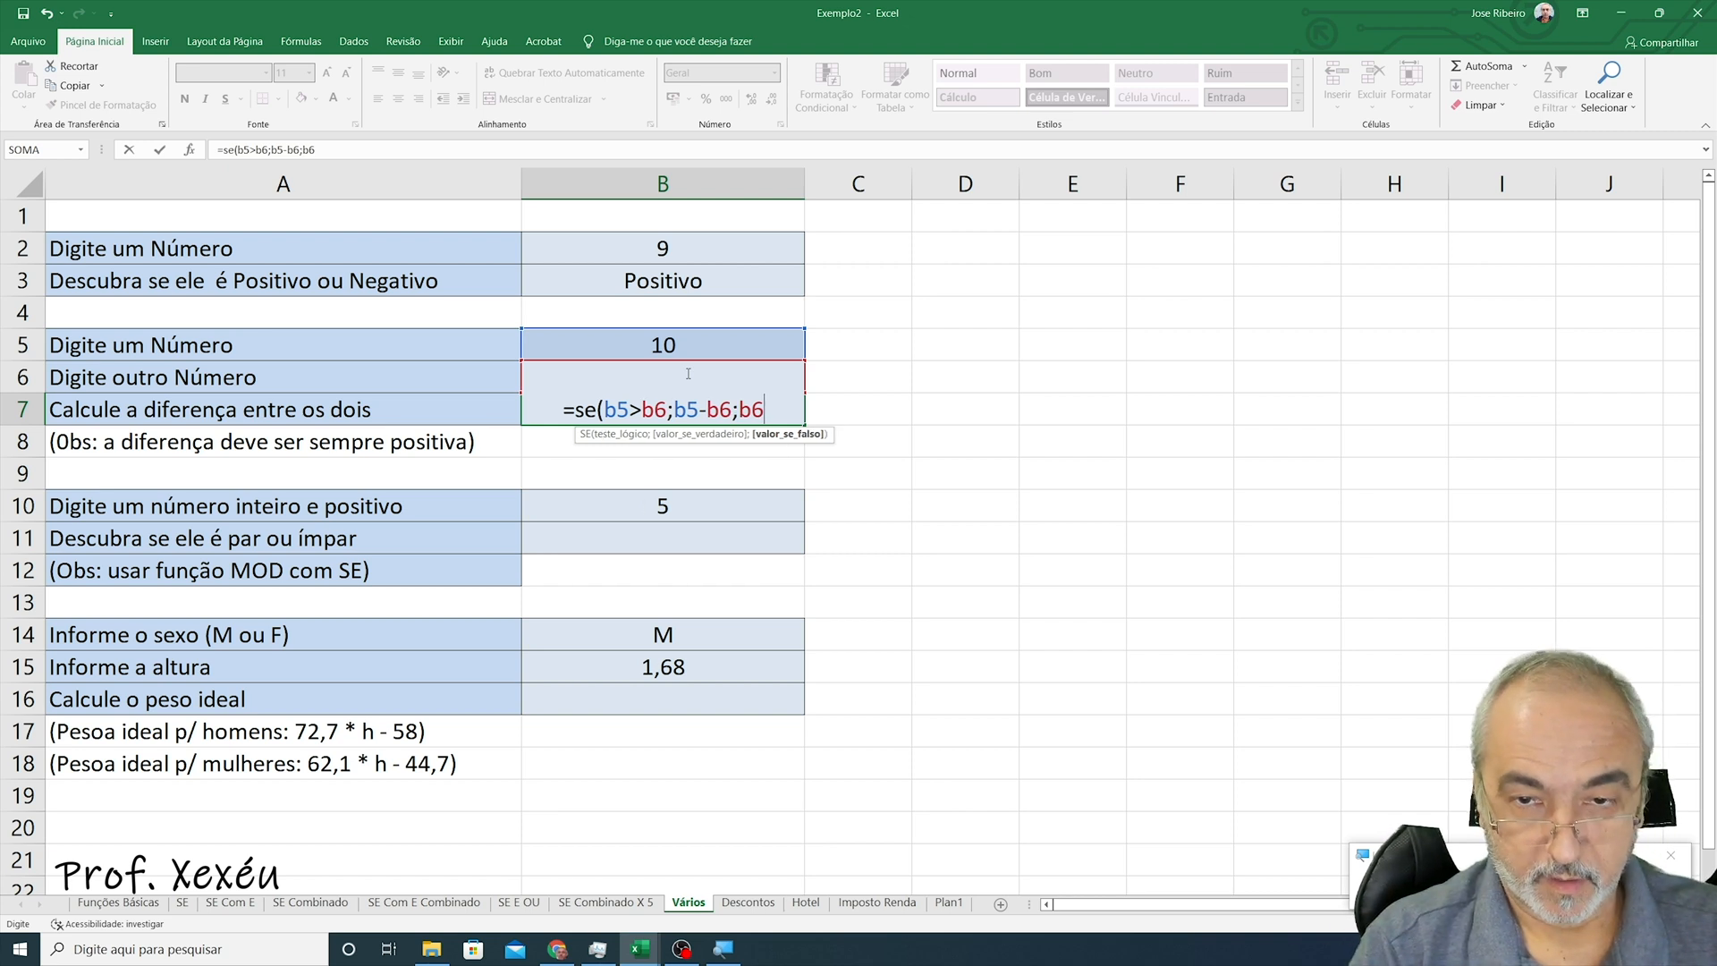
text(-b5)
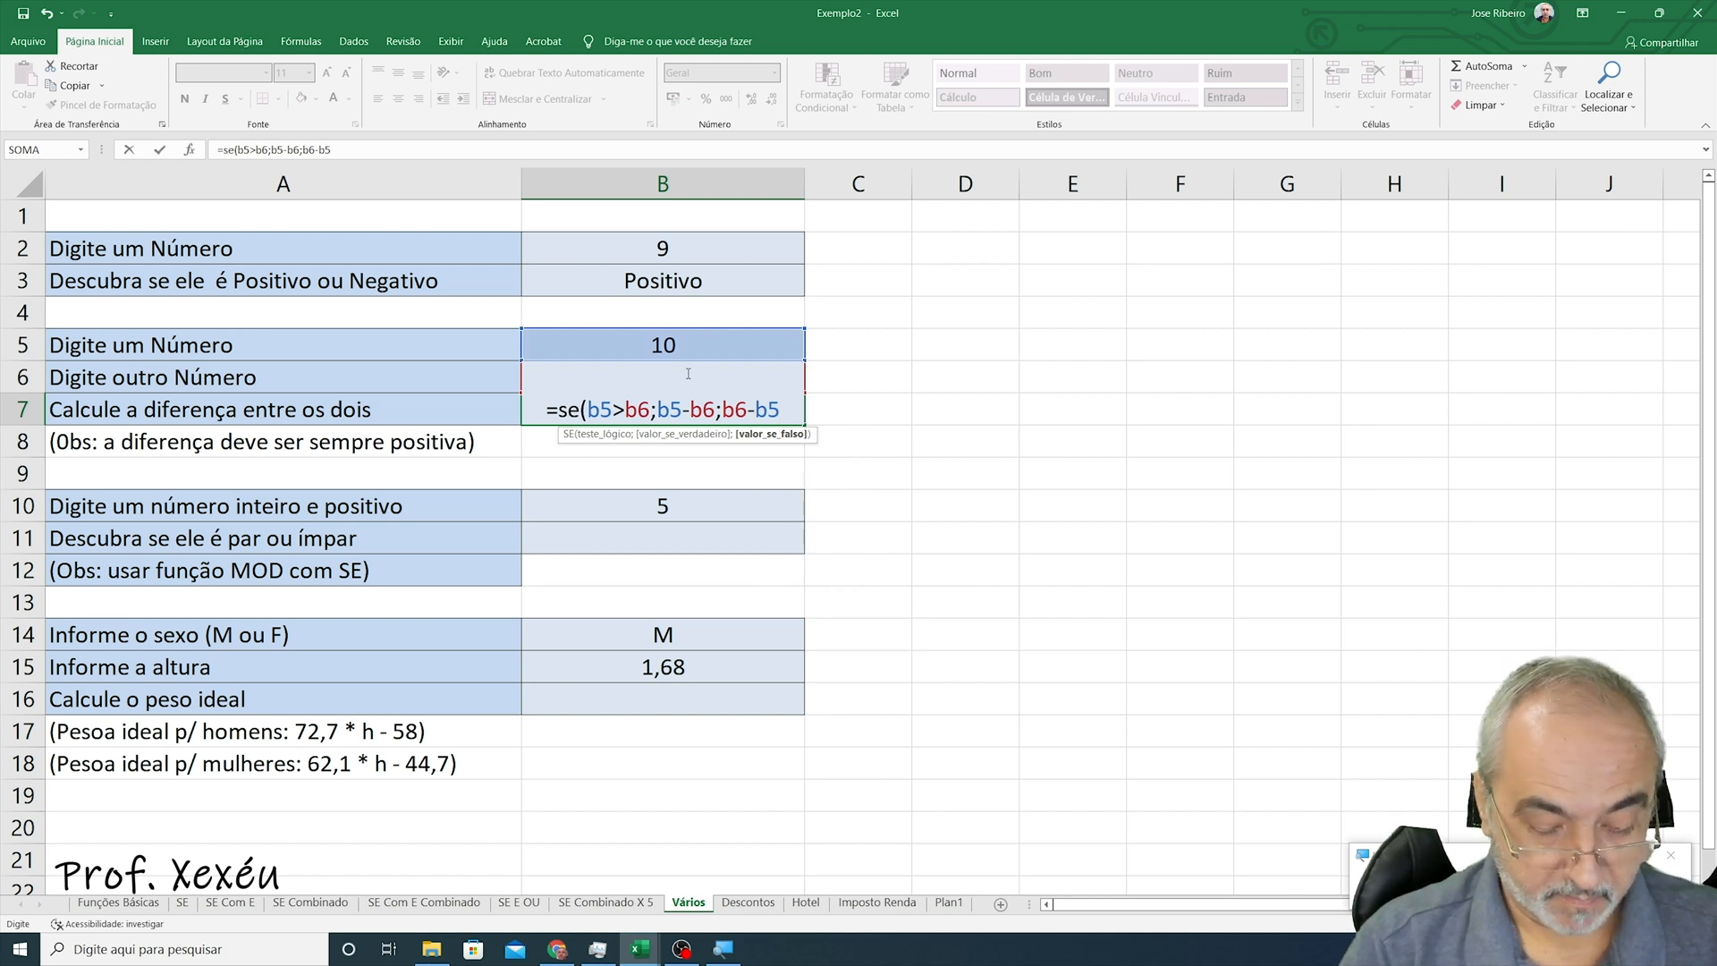
text())
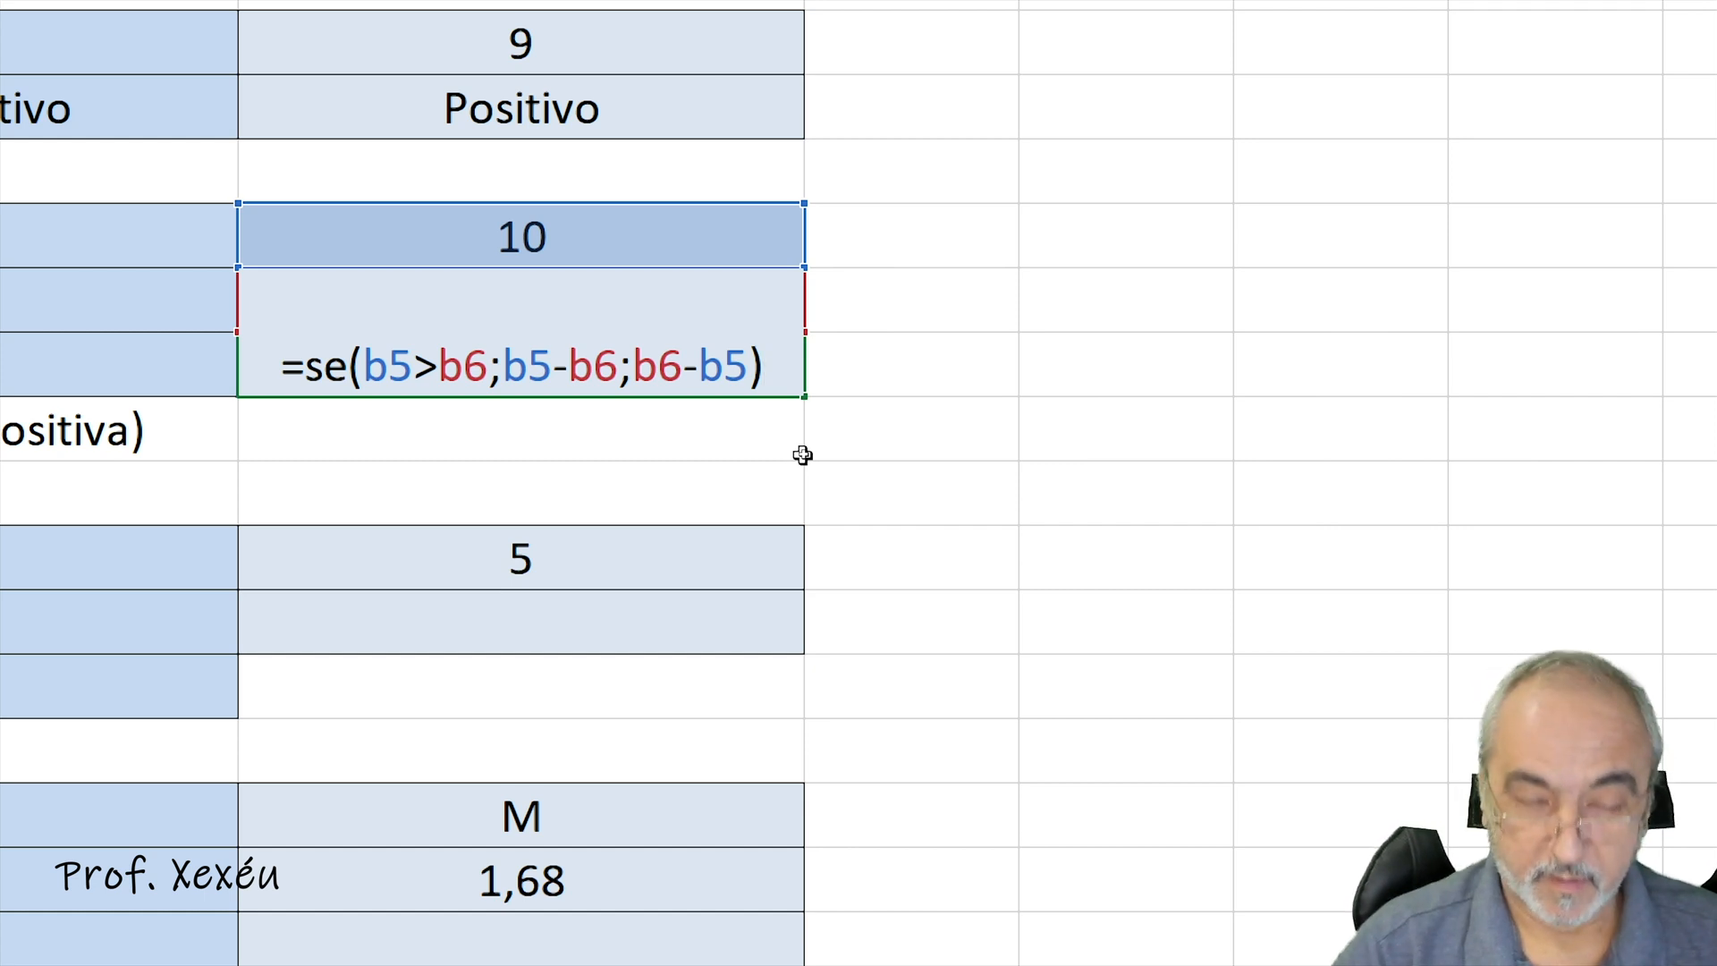
key(Return)
- Test the new difference formula by setting B5 to 4 and B6 to 10
key(Up)
key(Up)
key(Up)
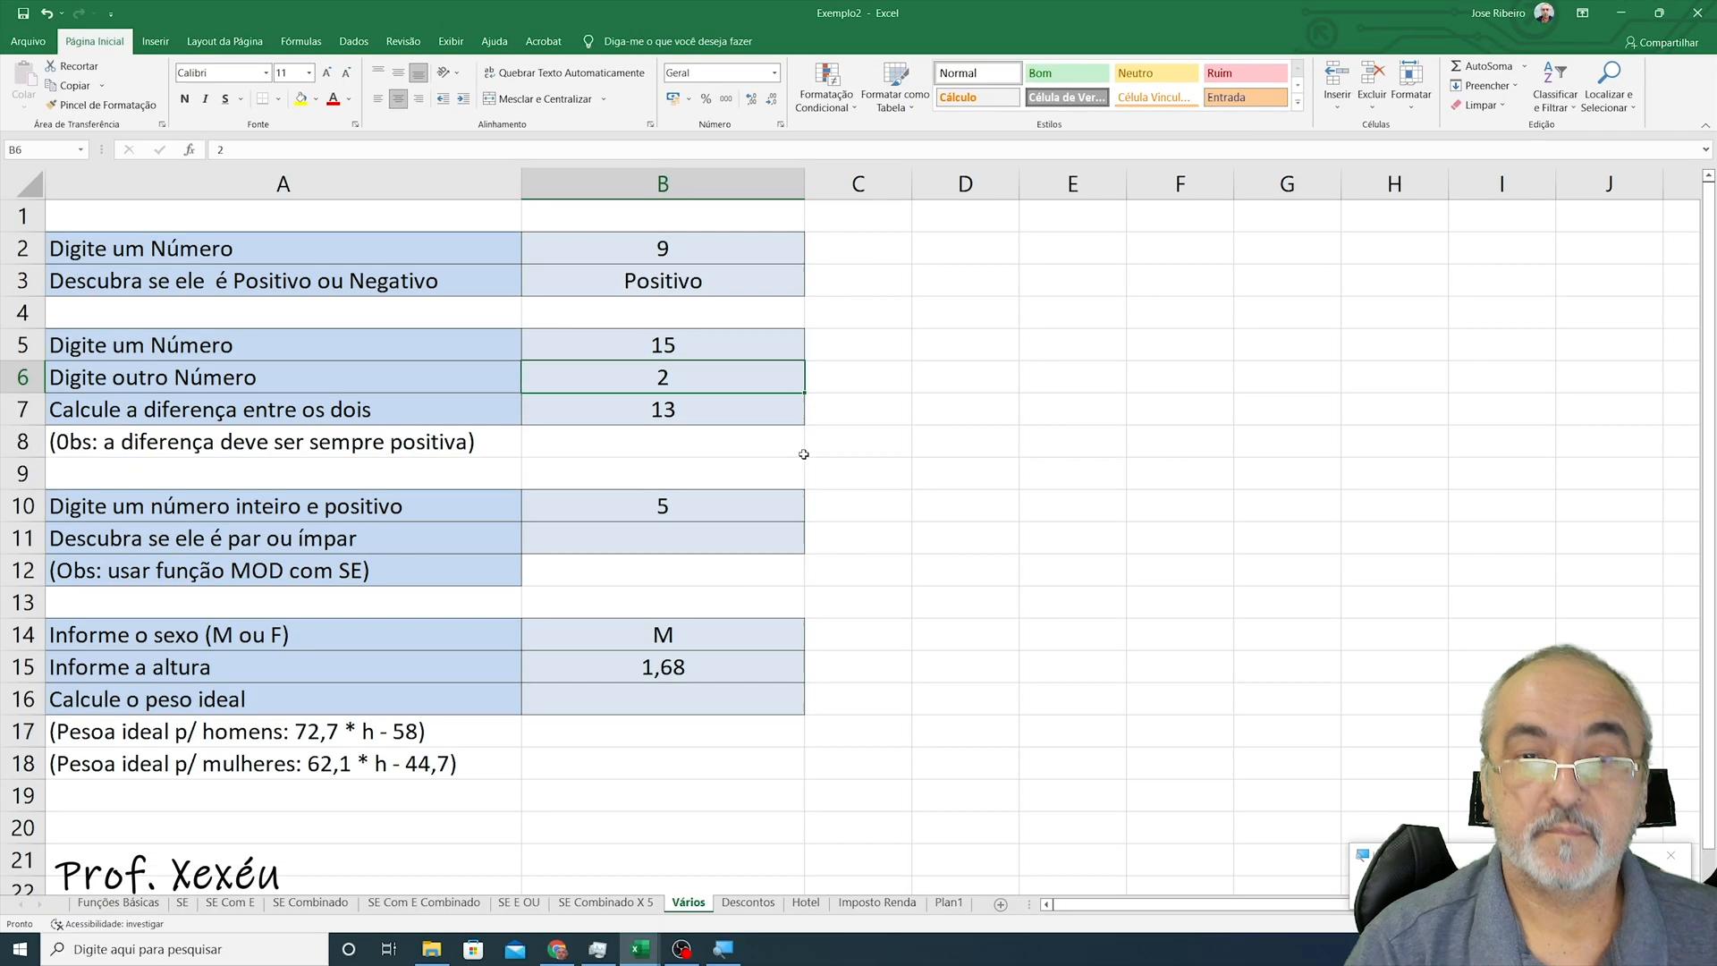
key(Up)
key(Down)
key(Up)
key(Down)
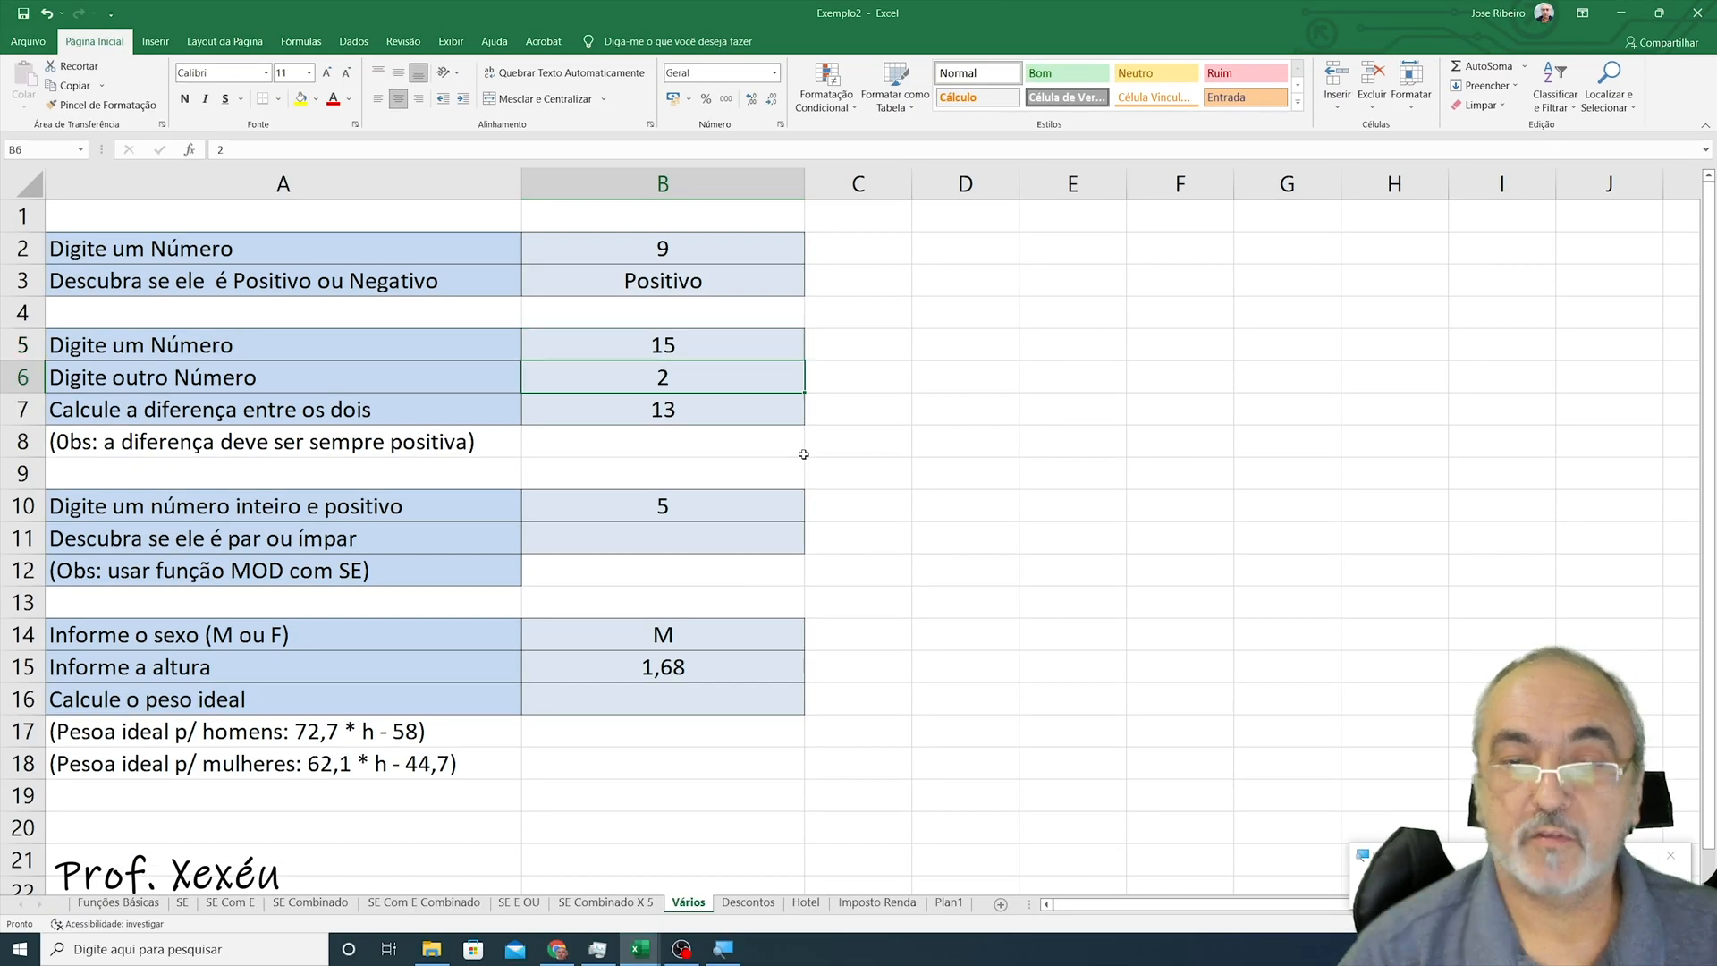
key(Up)
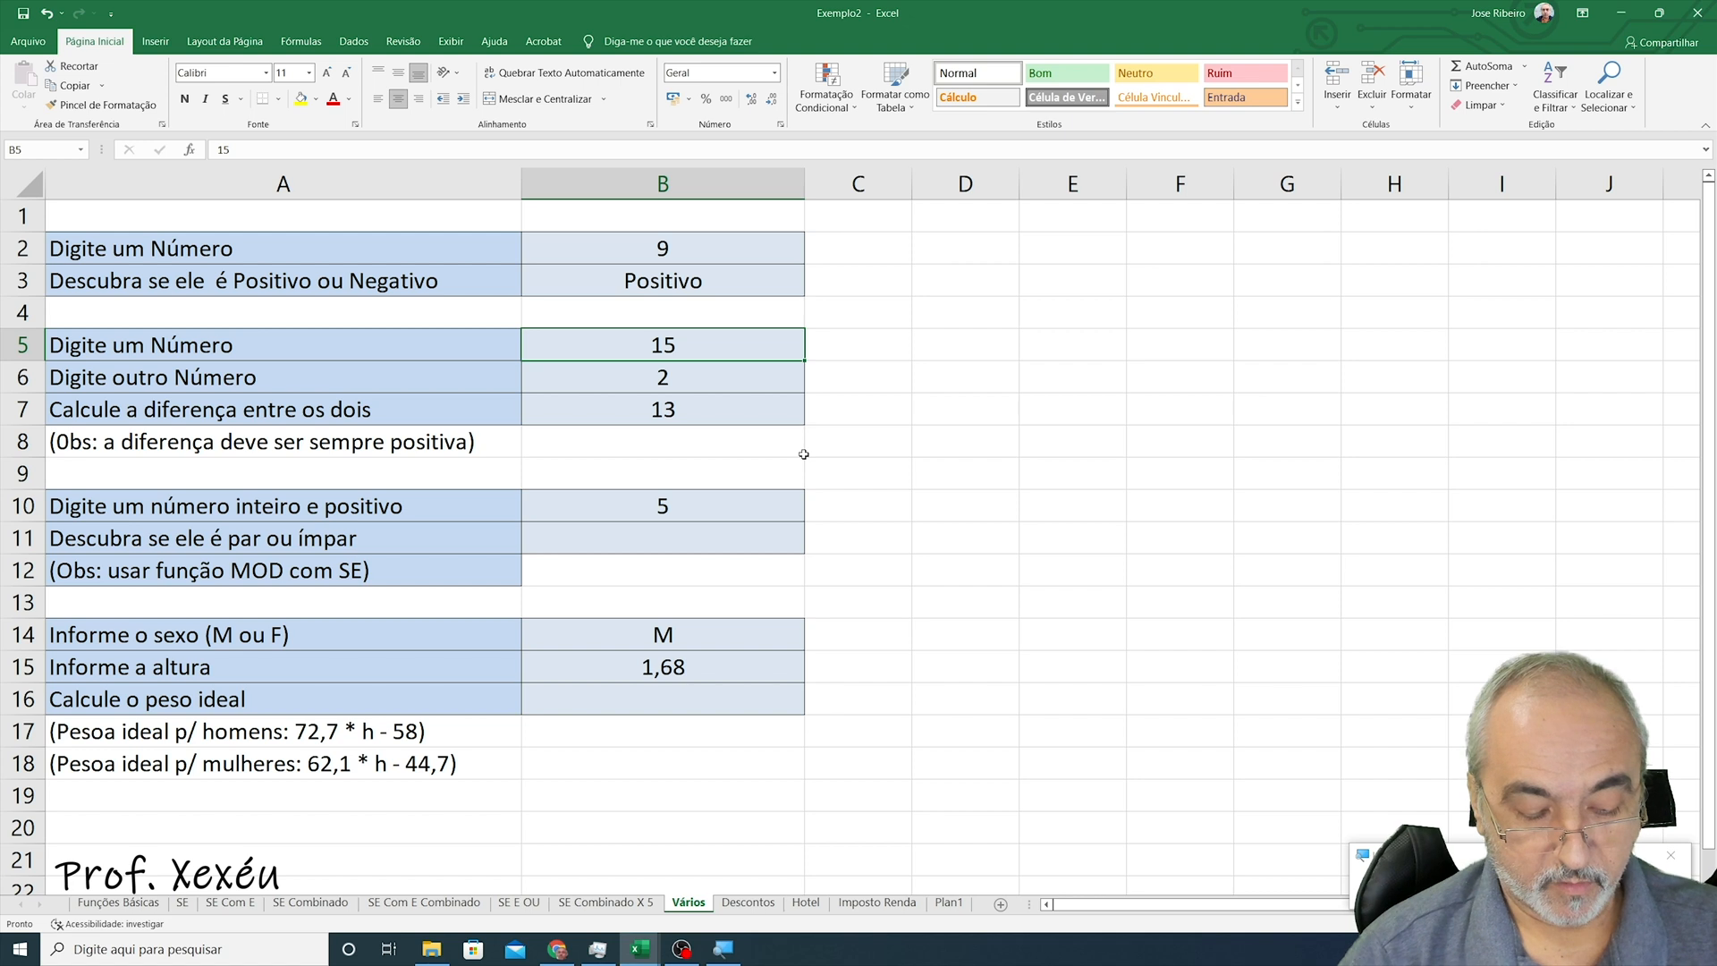
text(4)
key(Return)
text(10)
key(Return)
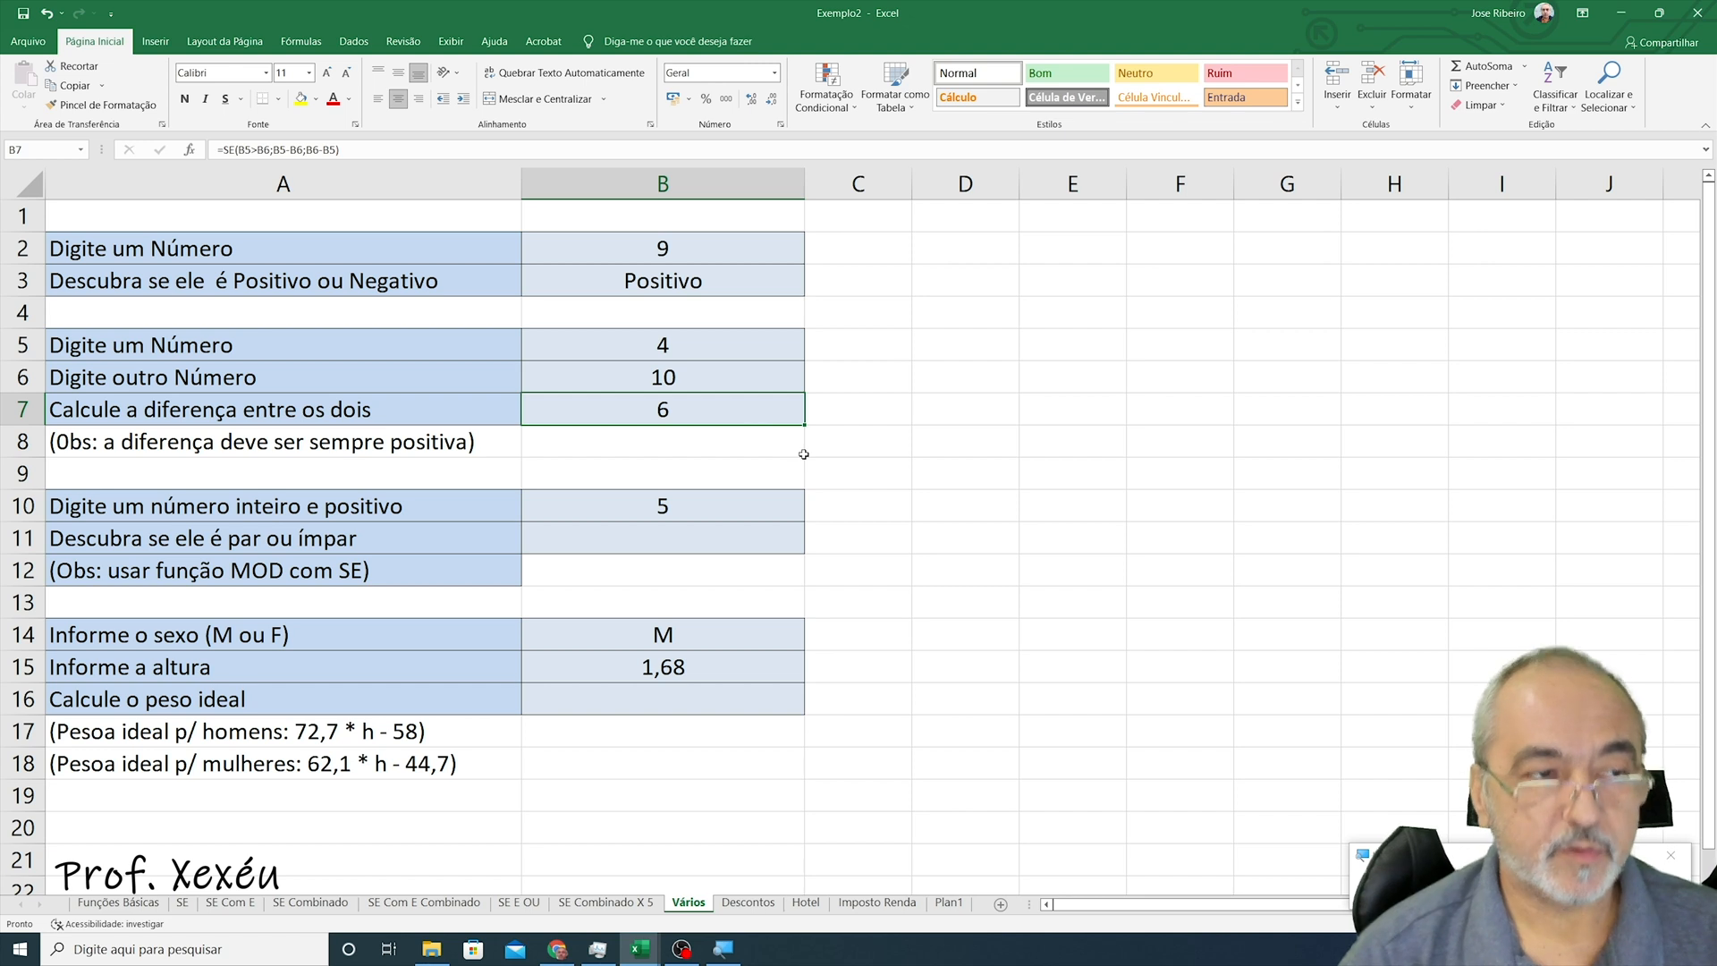
- Begin an SE formula in B11 using b10/2 as the test, and dismiss the formula error alert
key(Down)
key(Down)
key(Down)
key(Down)
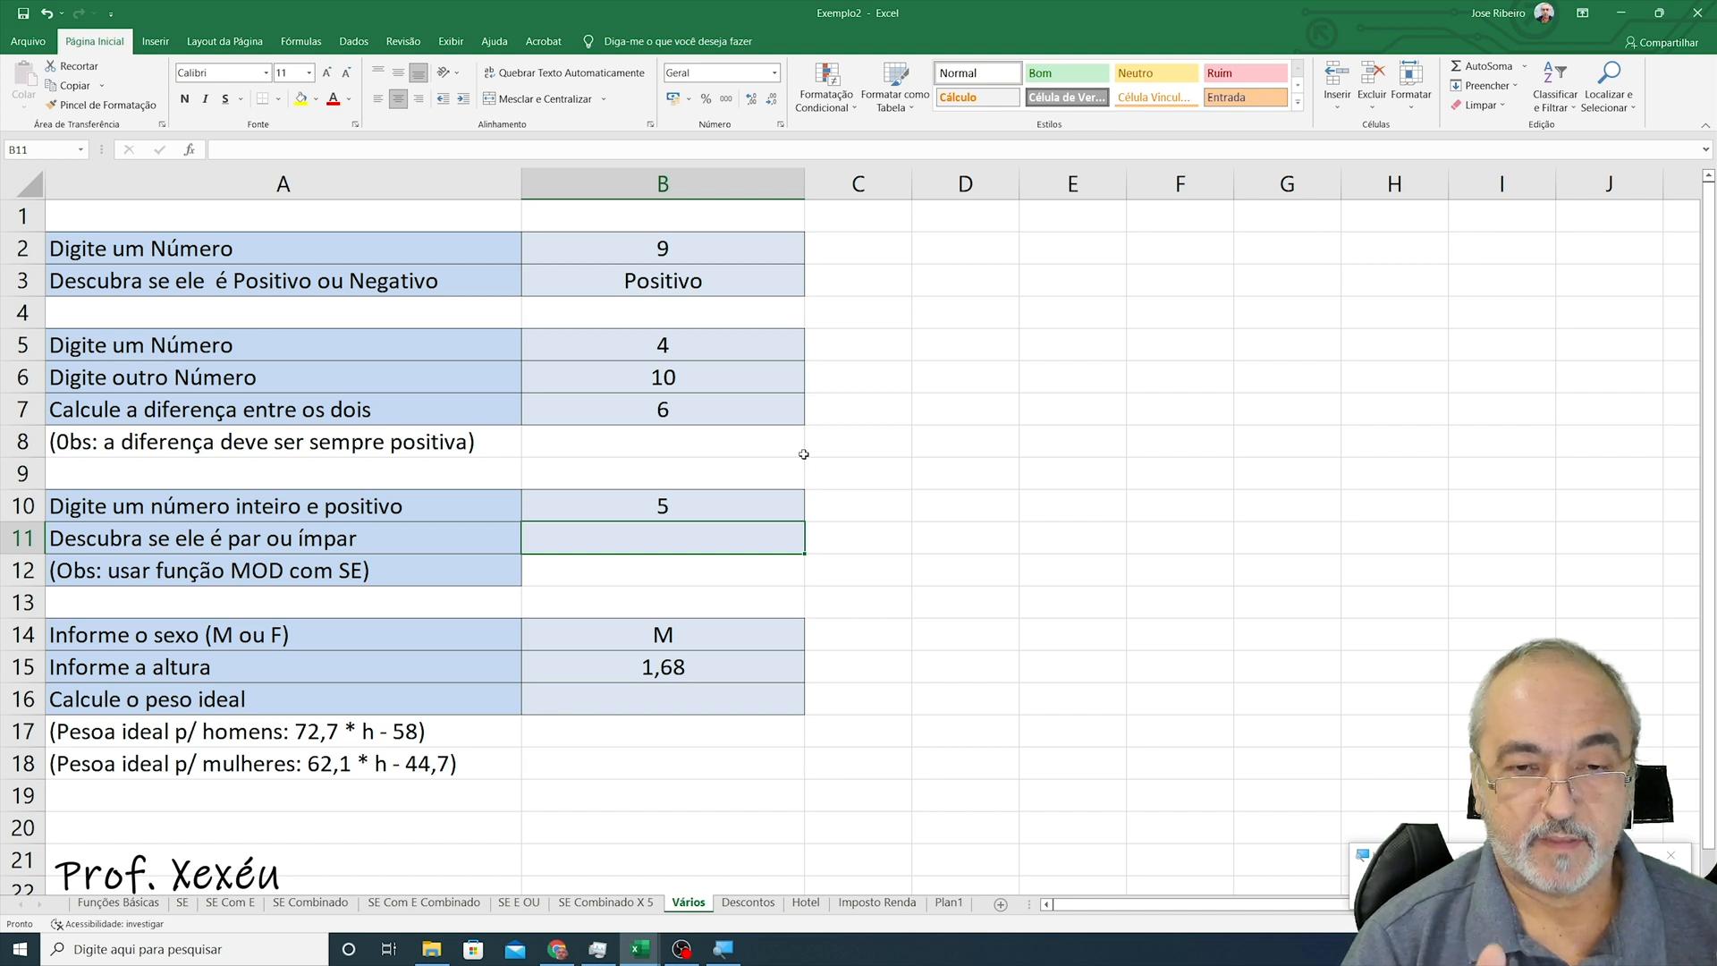
text(=se)
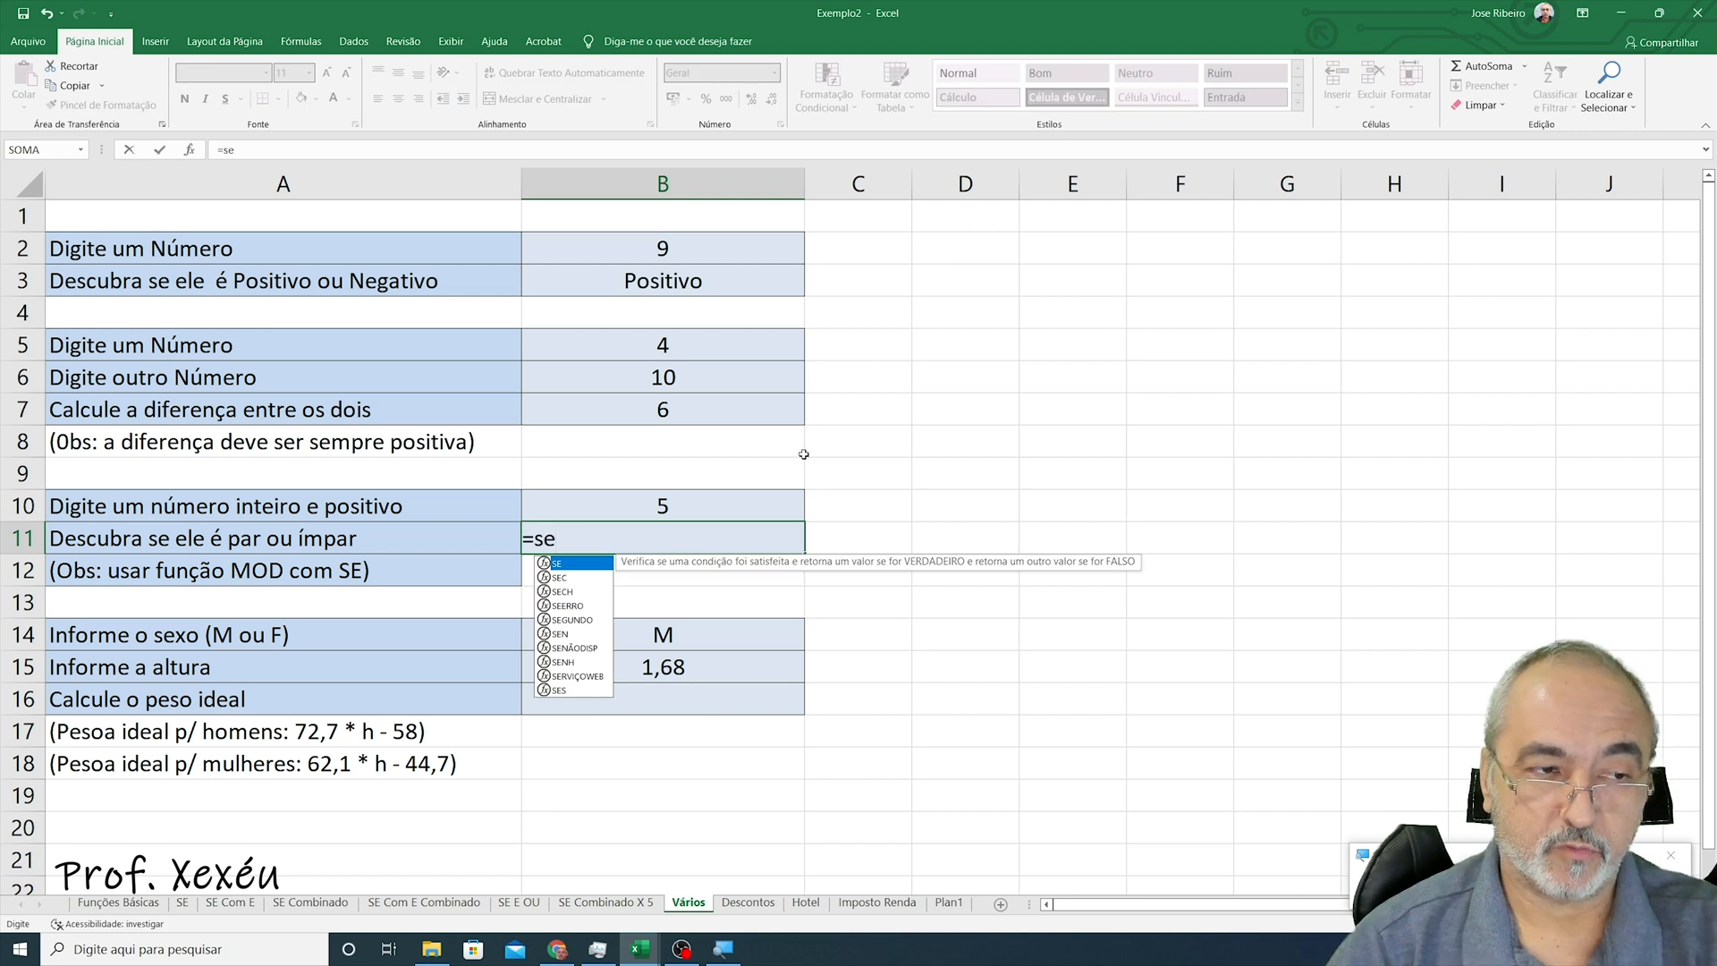
text(()
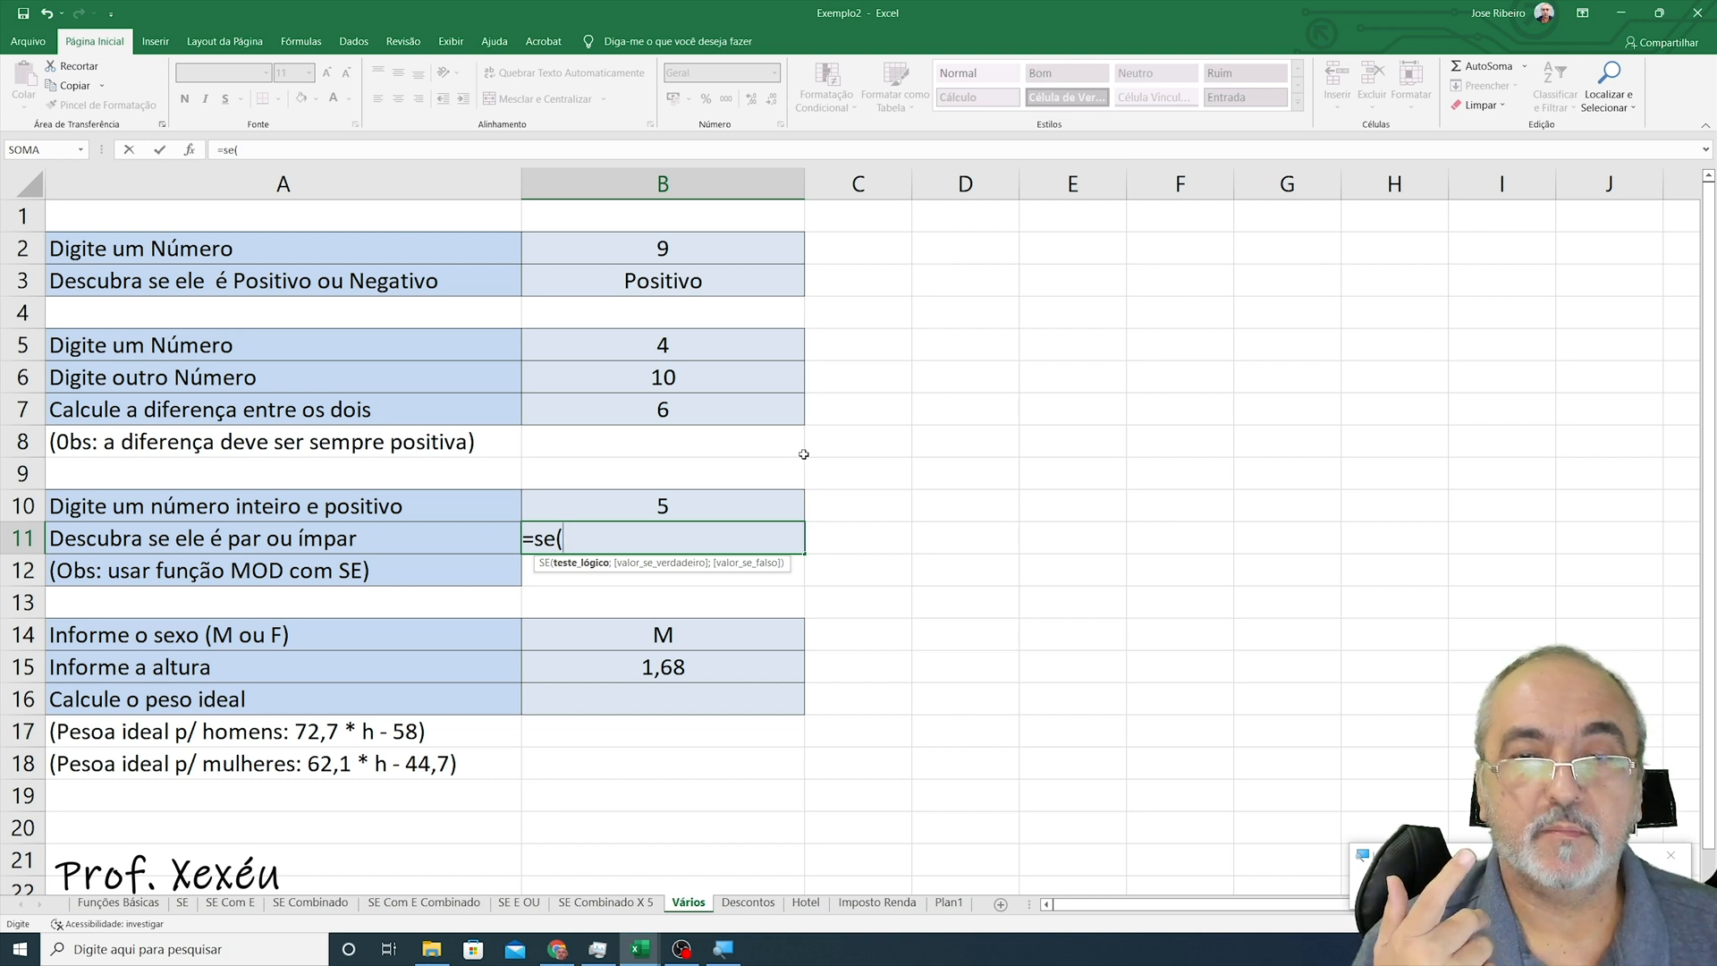
text(b10/2)
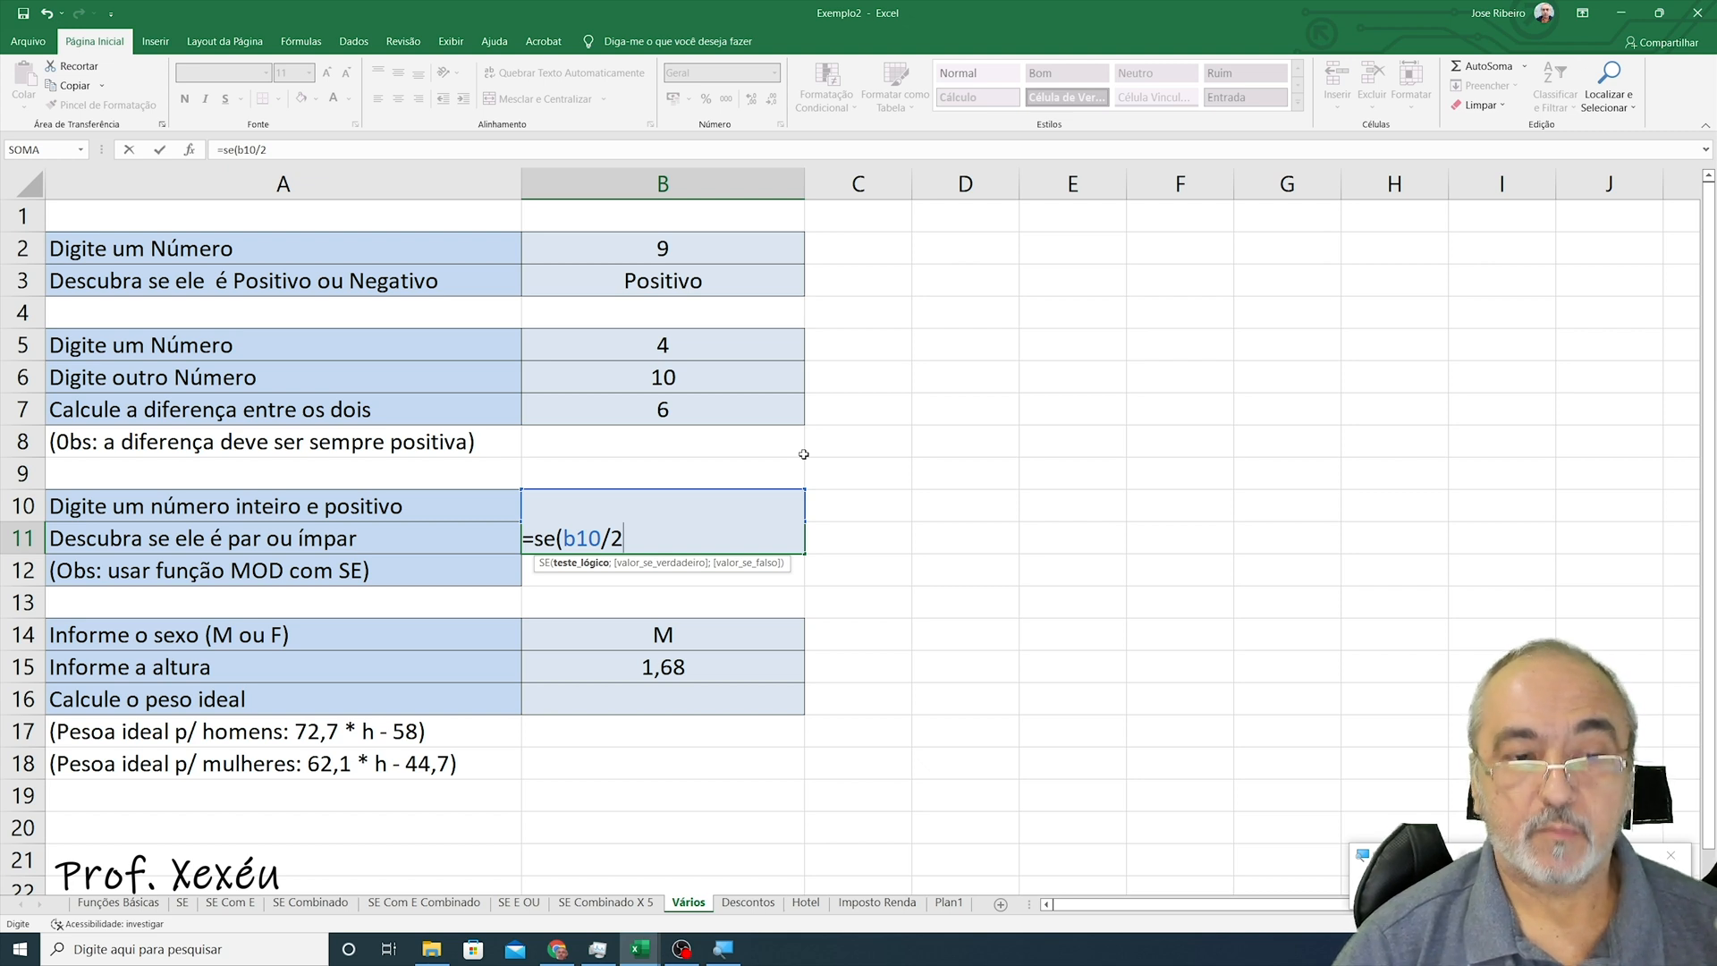
key(Return)
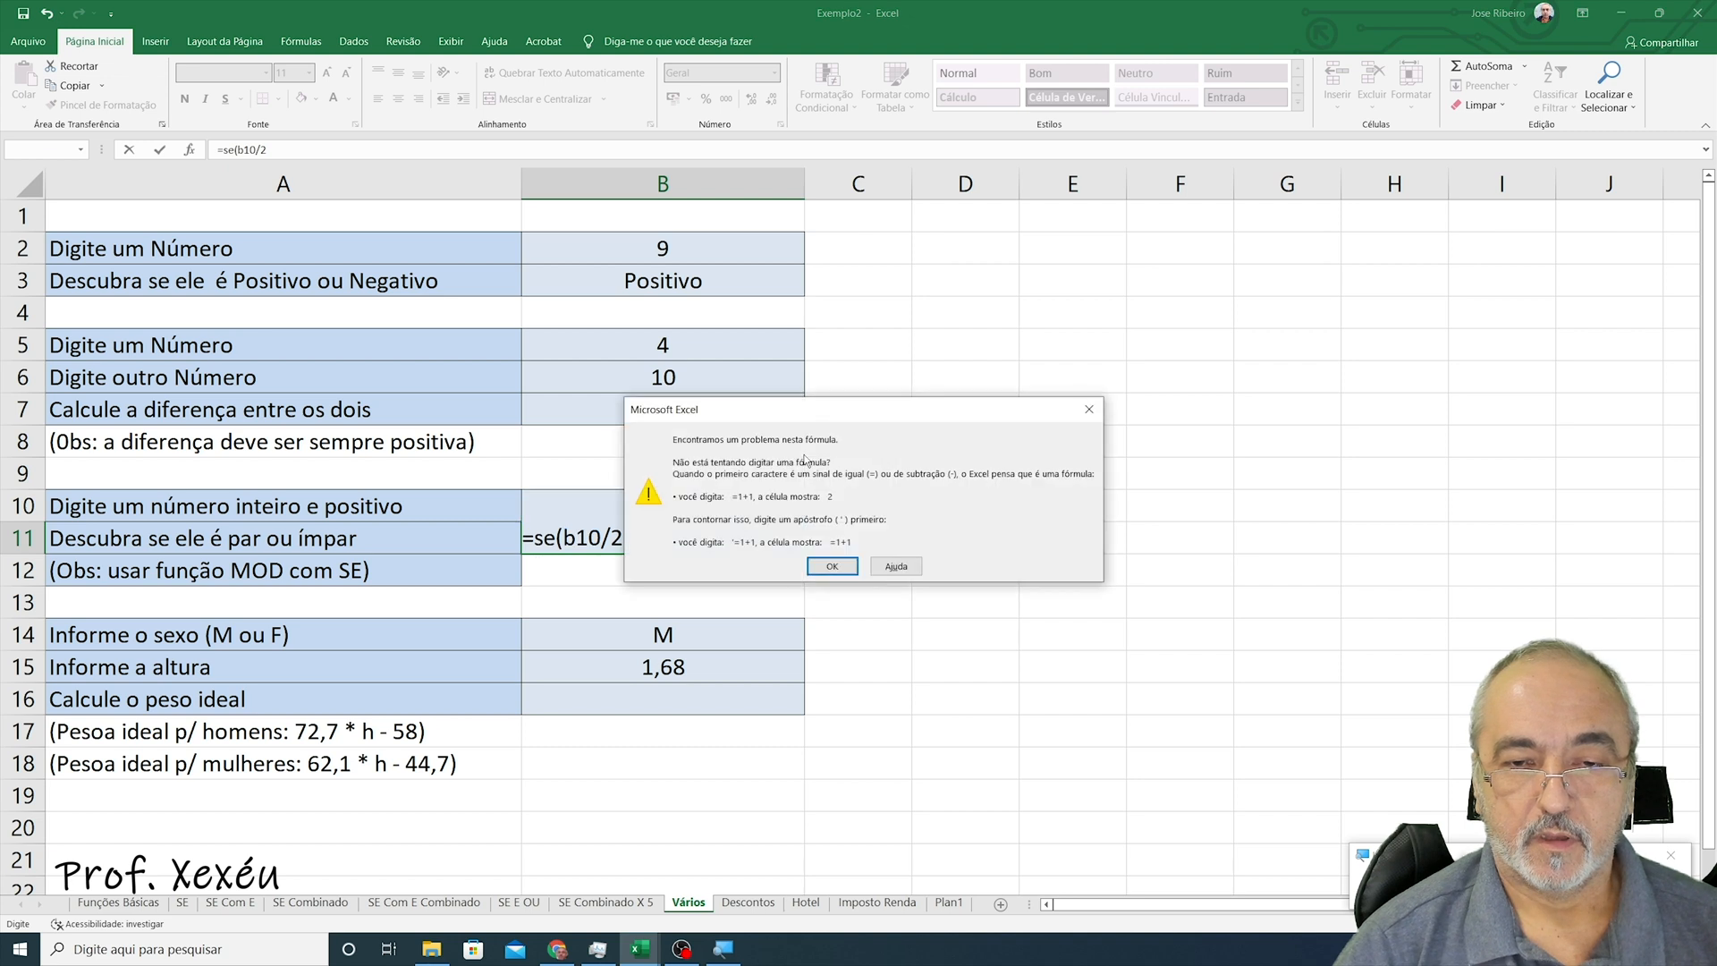
key(Return)
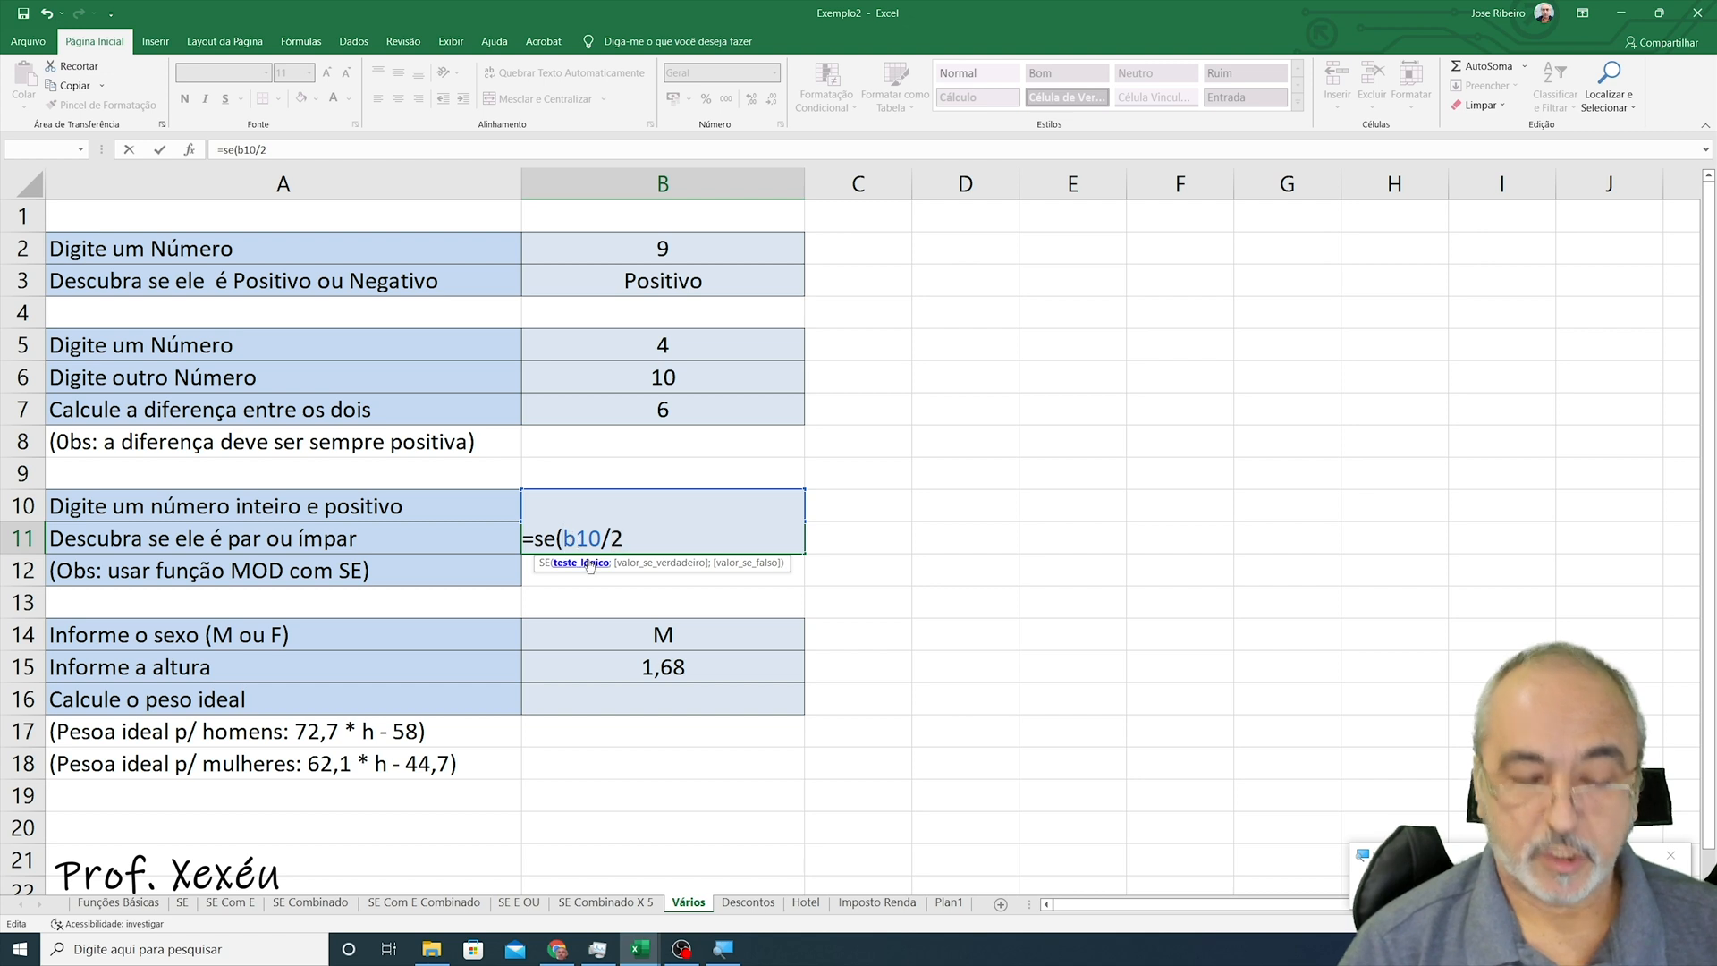
- Wrap b10/2 inside the MOD function in the B11 formula, giving =se(mod(b10/2)
text(med()
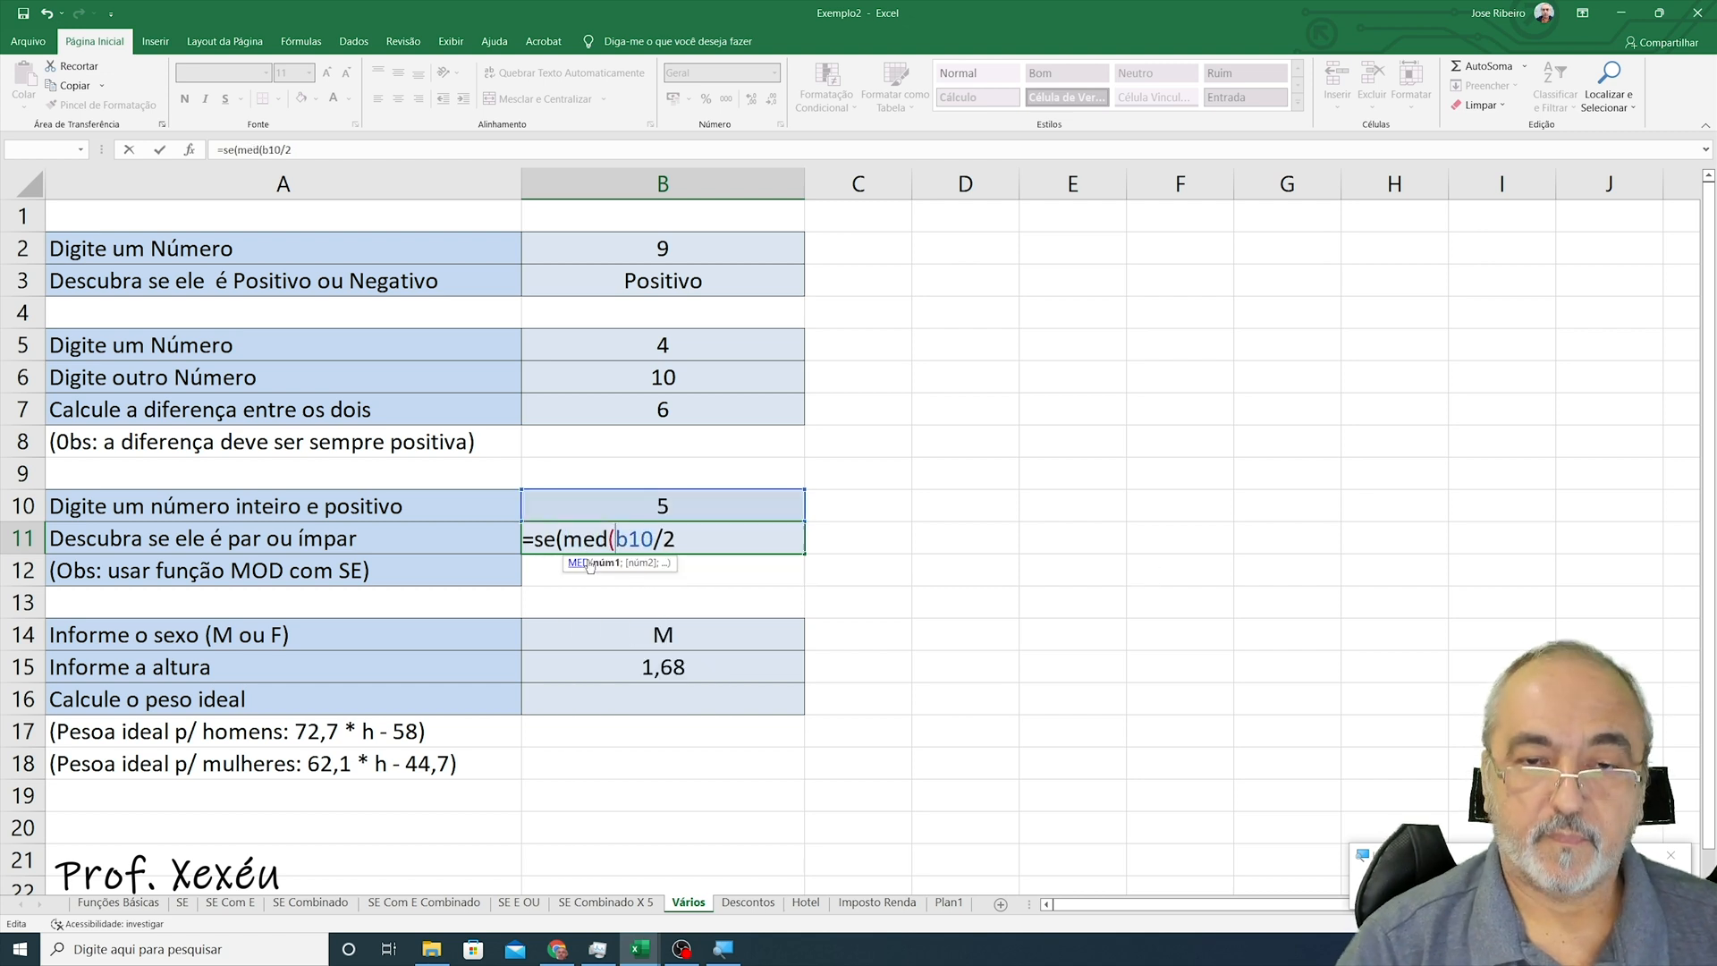
key(BackSpace)
key(BackSpace)
key(BackSpace)
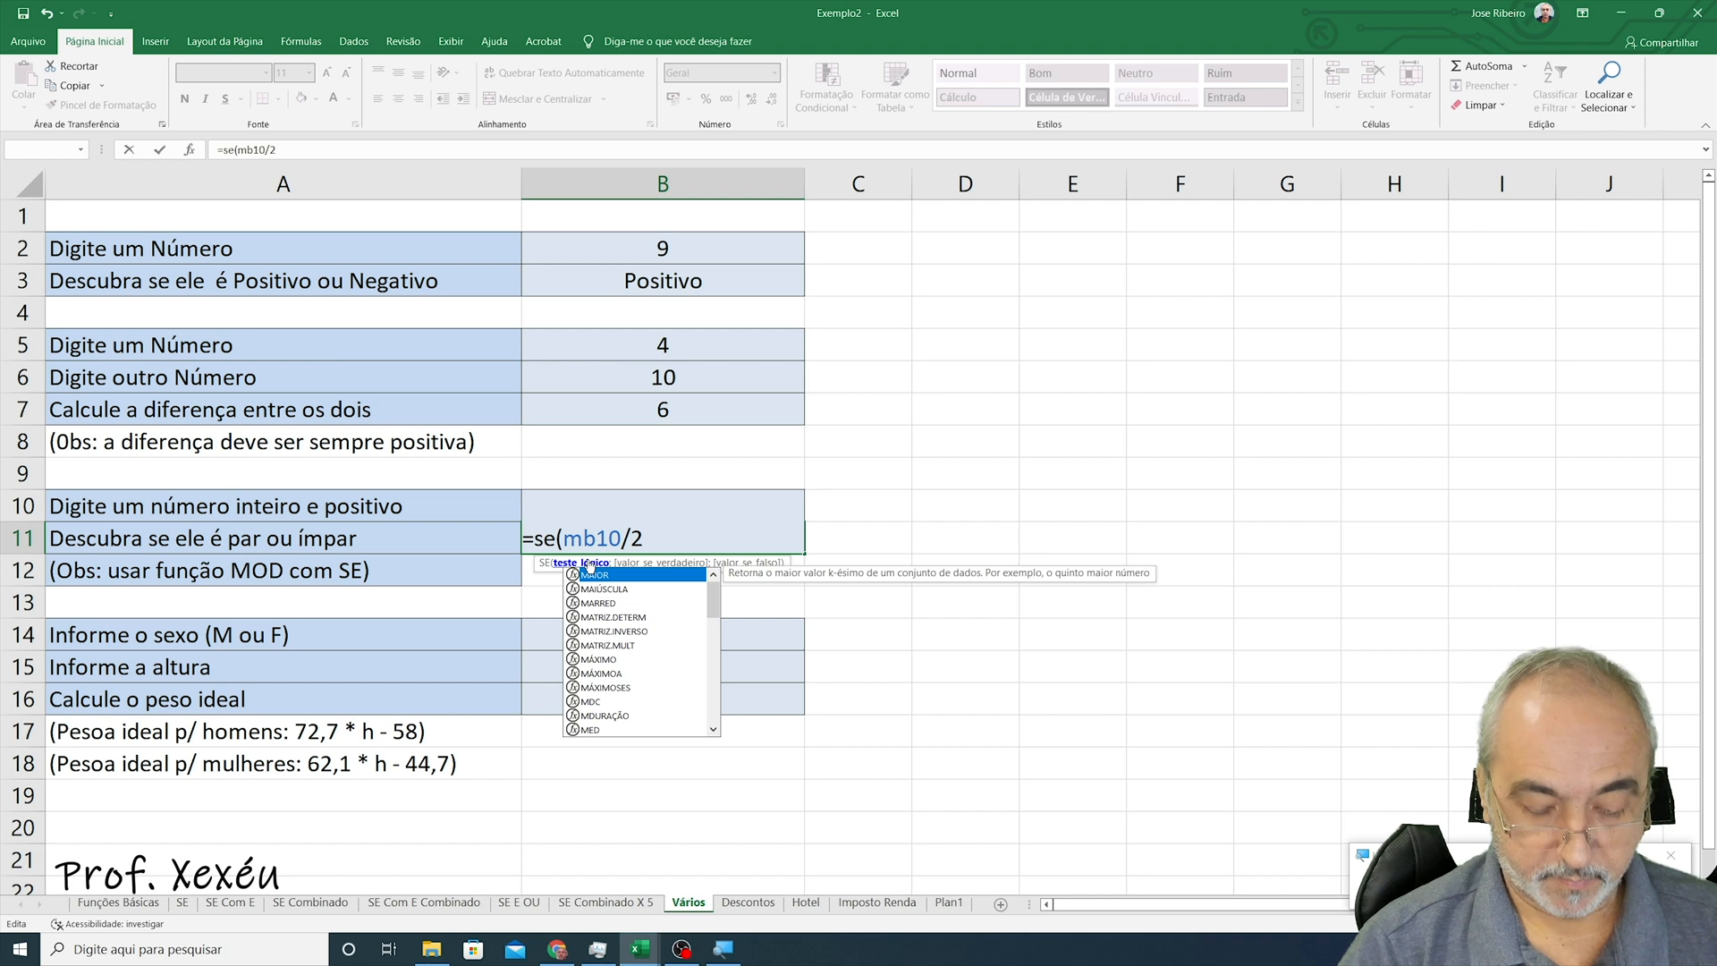
text(od)
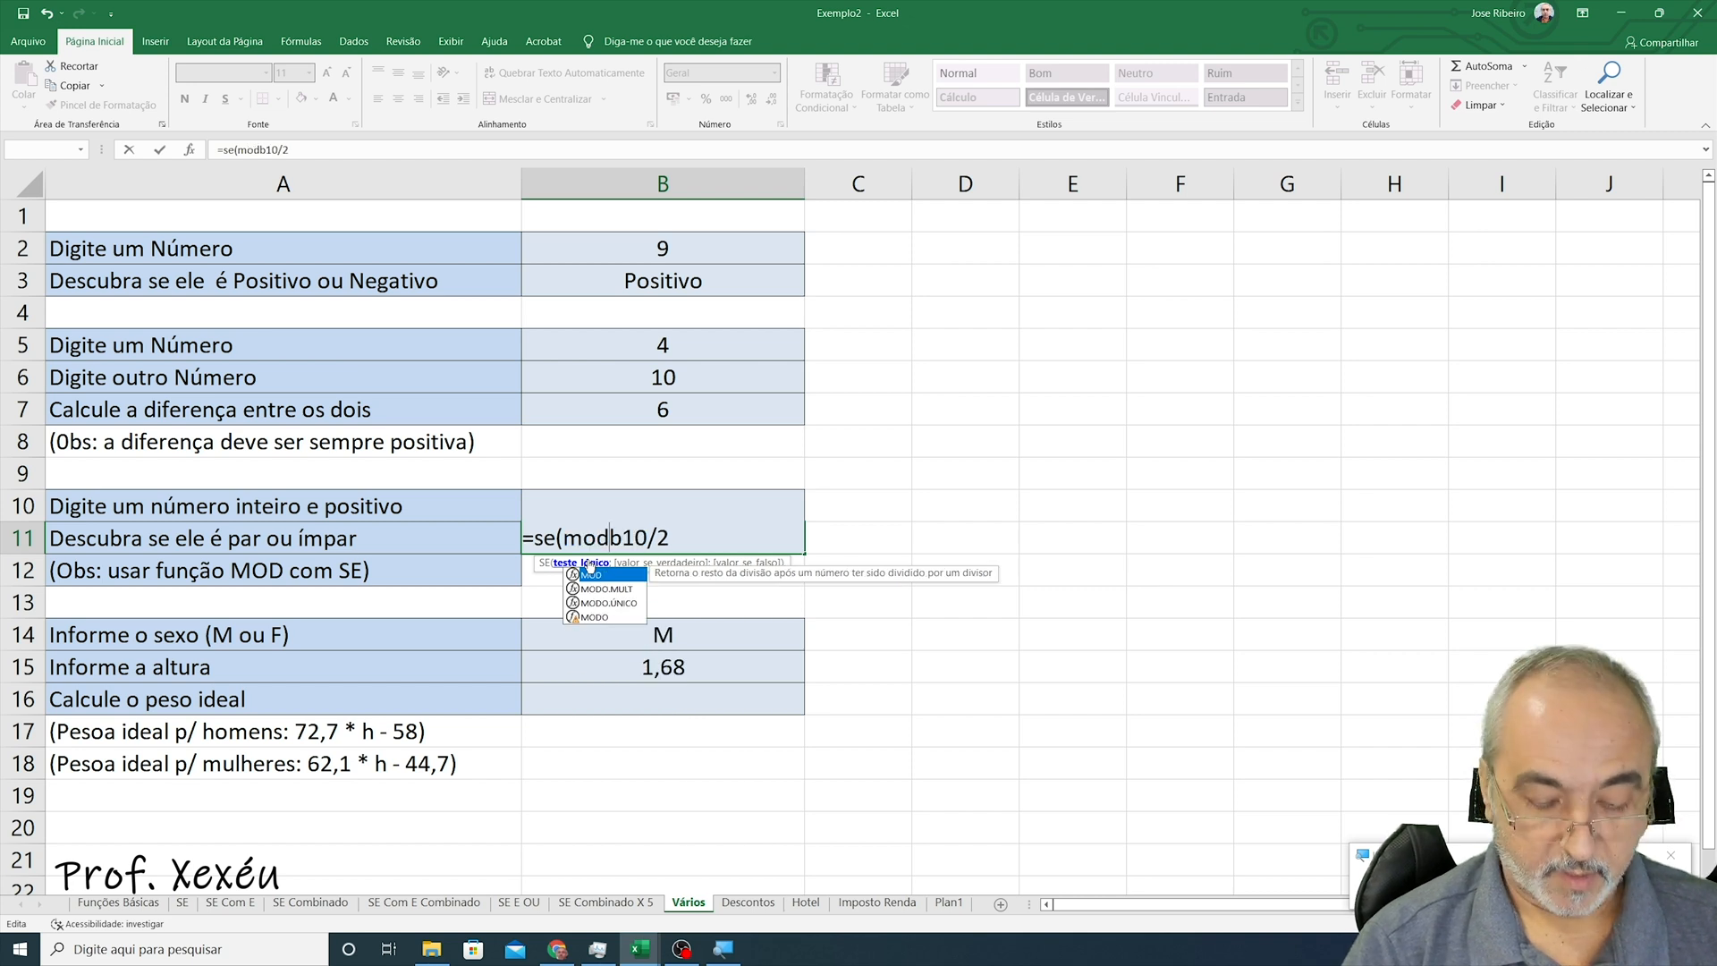
text(()
key(Right)
key(Right)
key(Right)
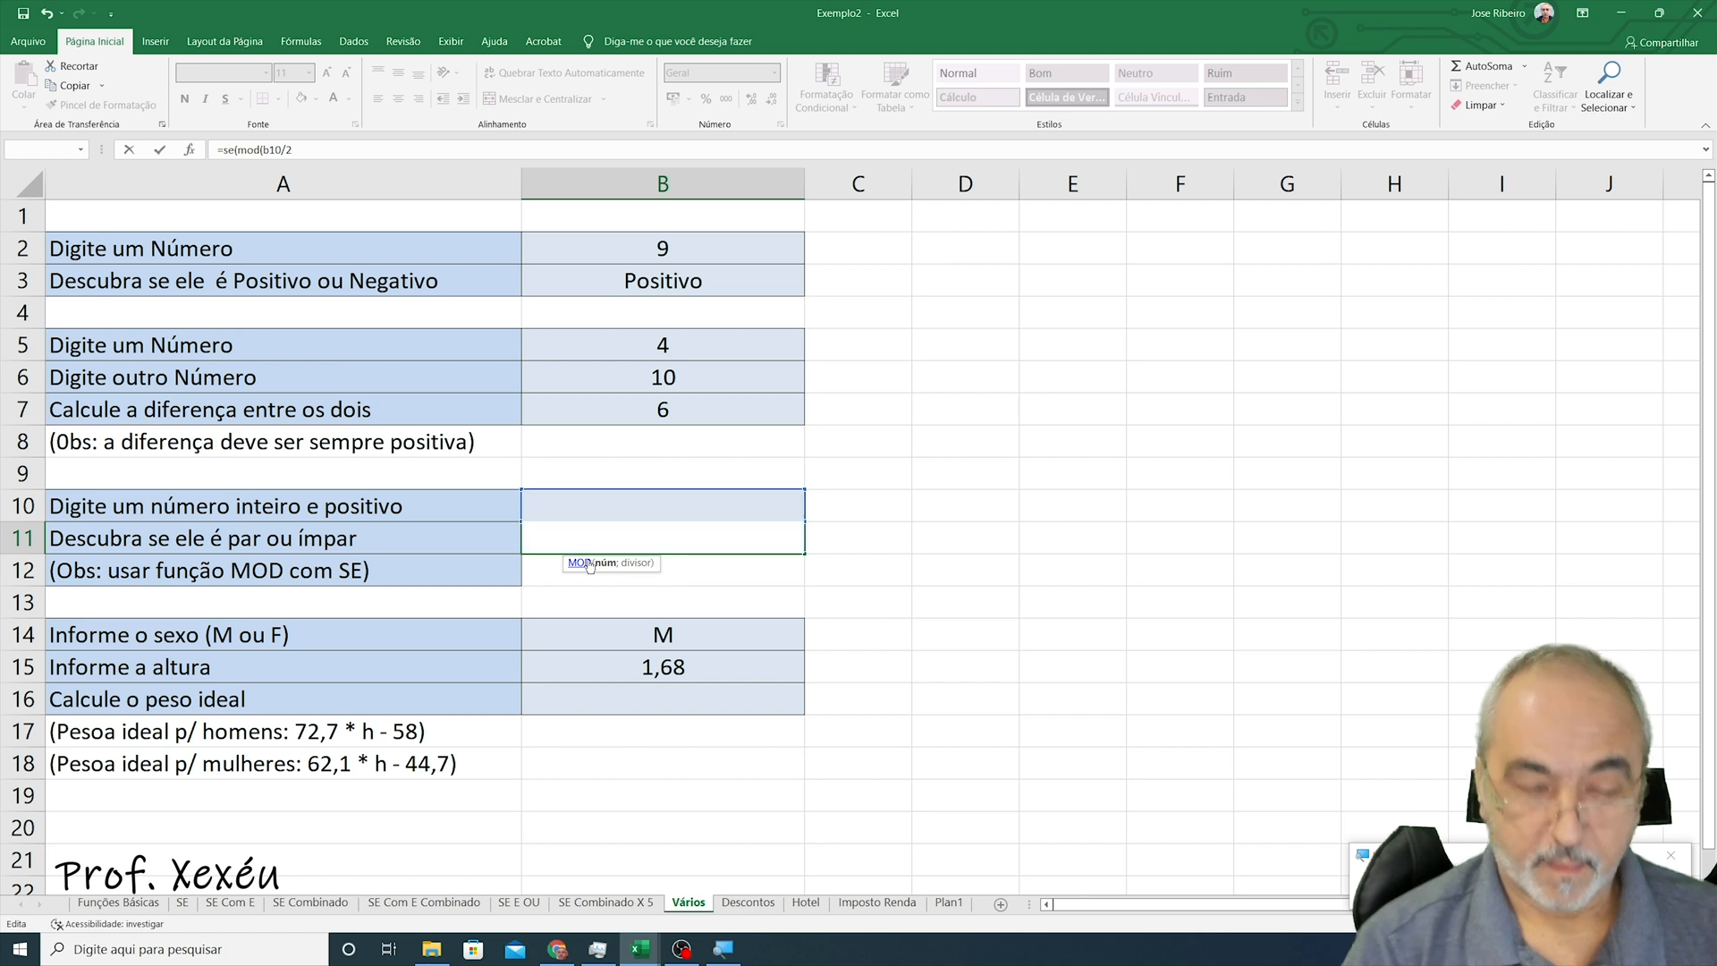
text())
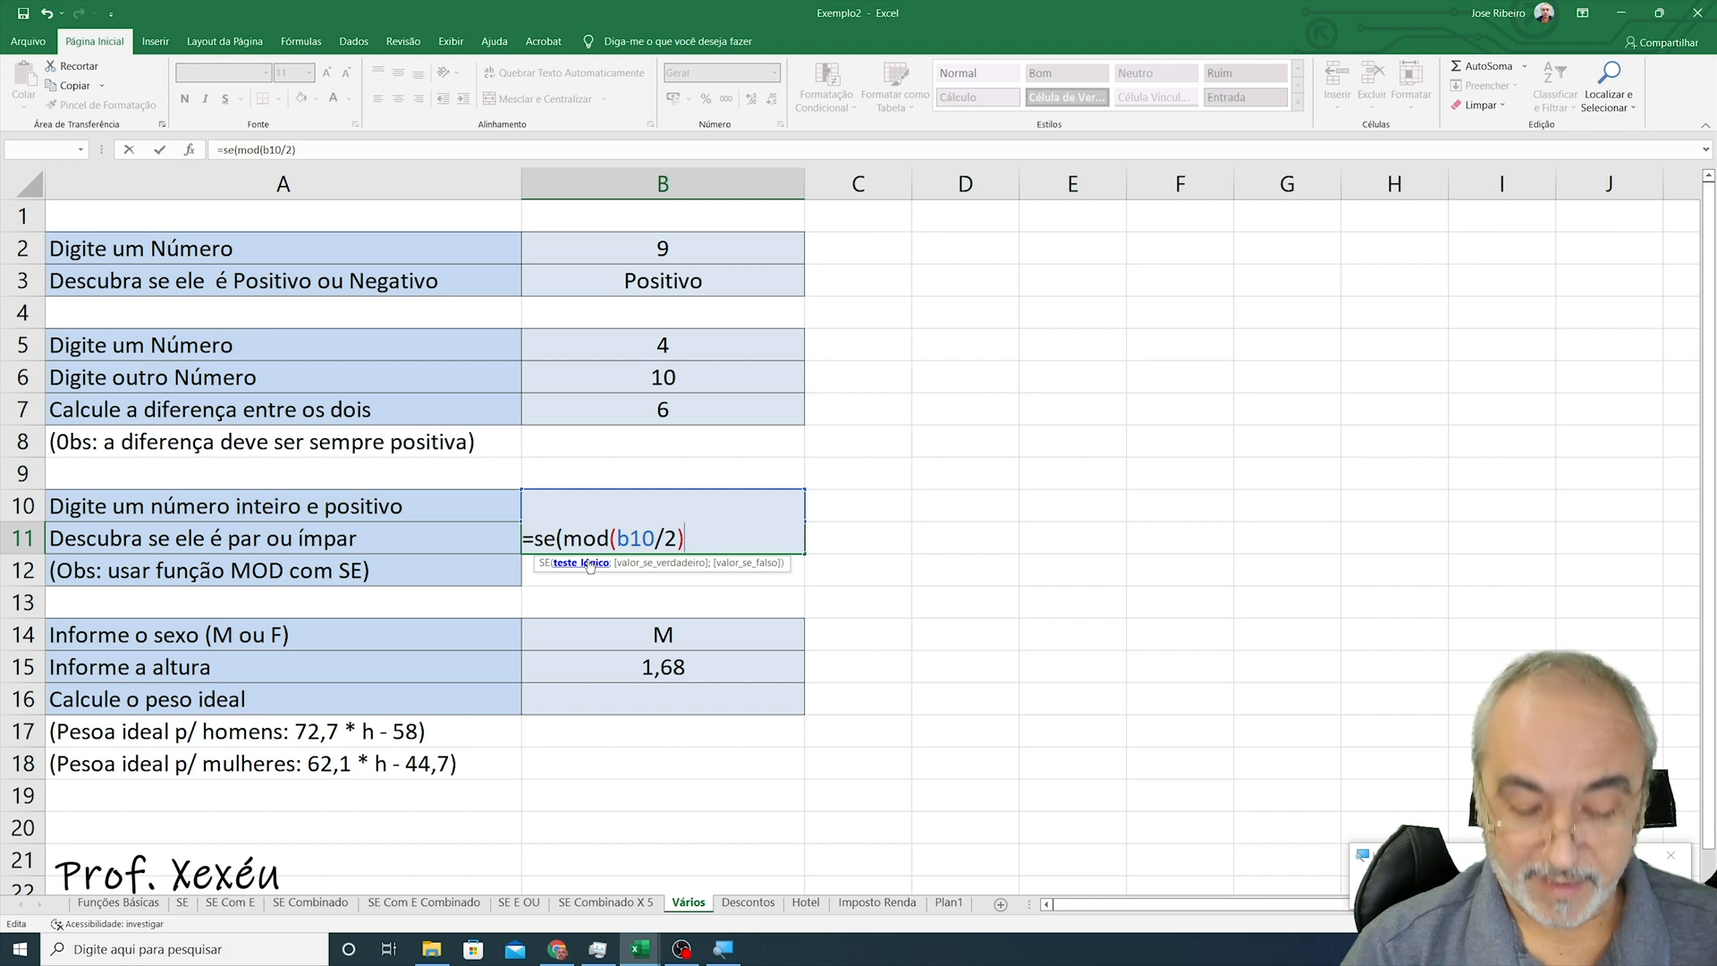
- Complete the B11 formula as =se(mod(b10/2)=0;"Par";"Ímpar") and enter it
text(=0)
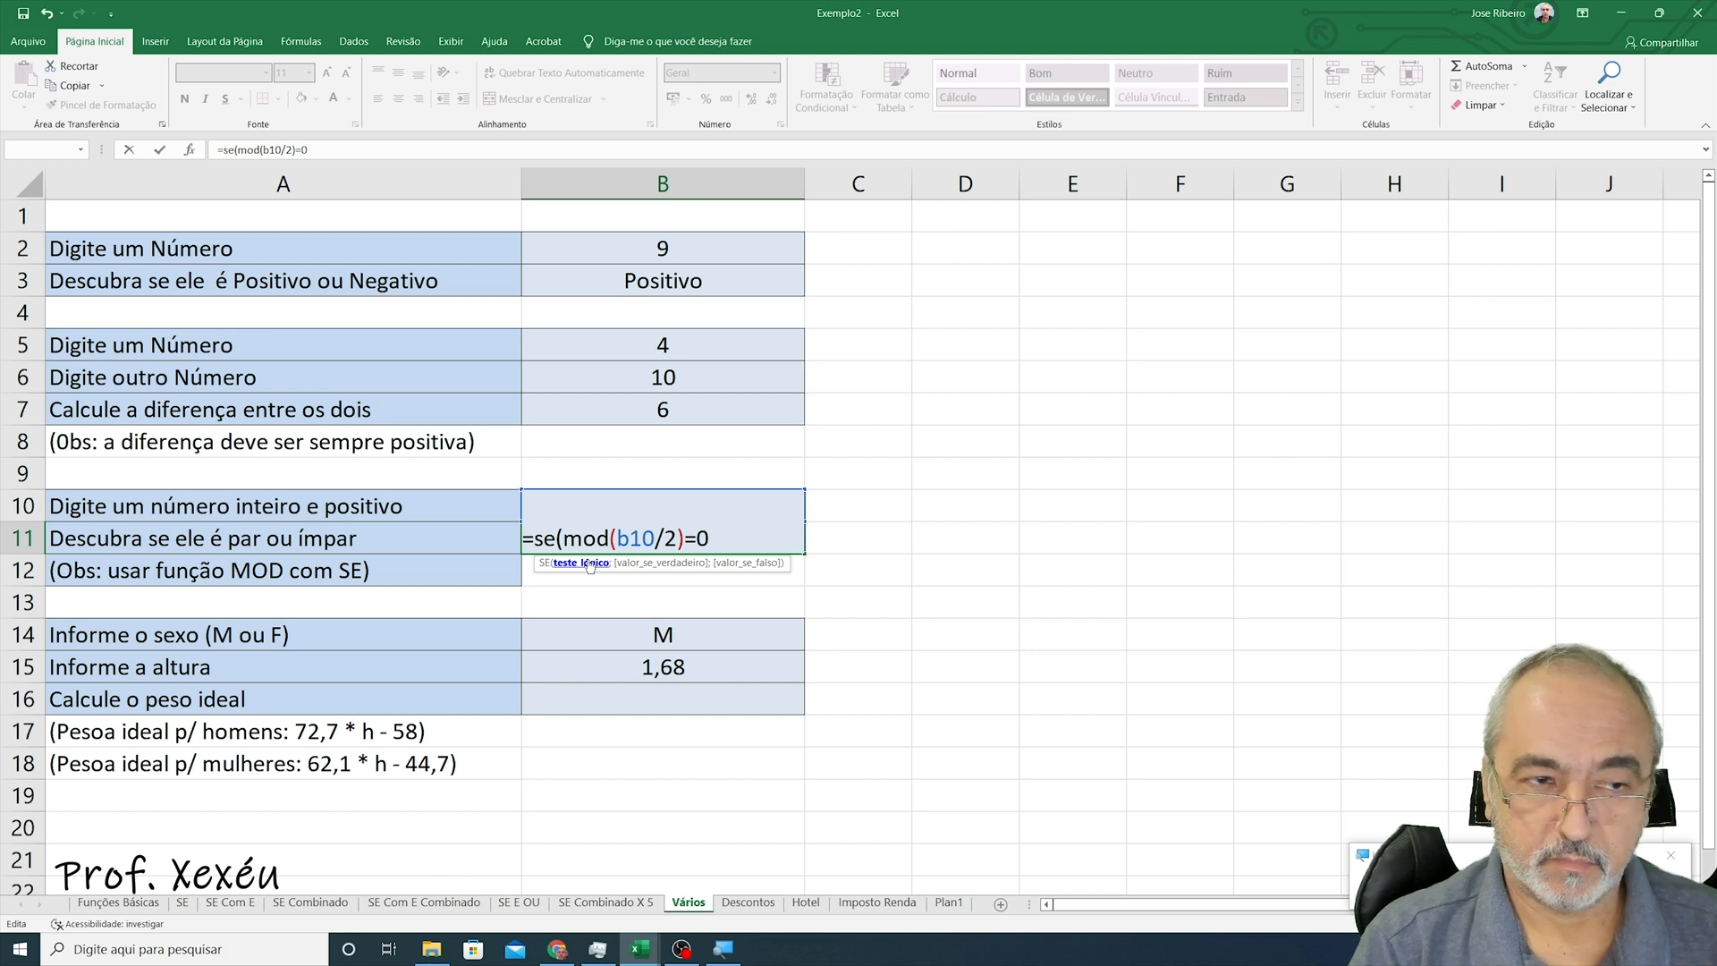
text(;")
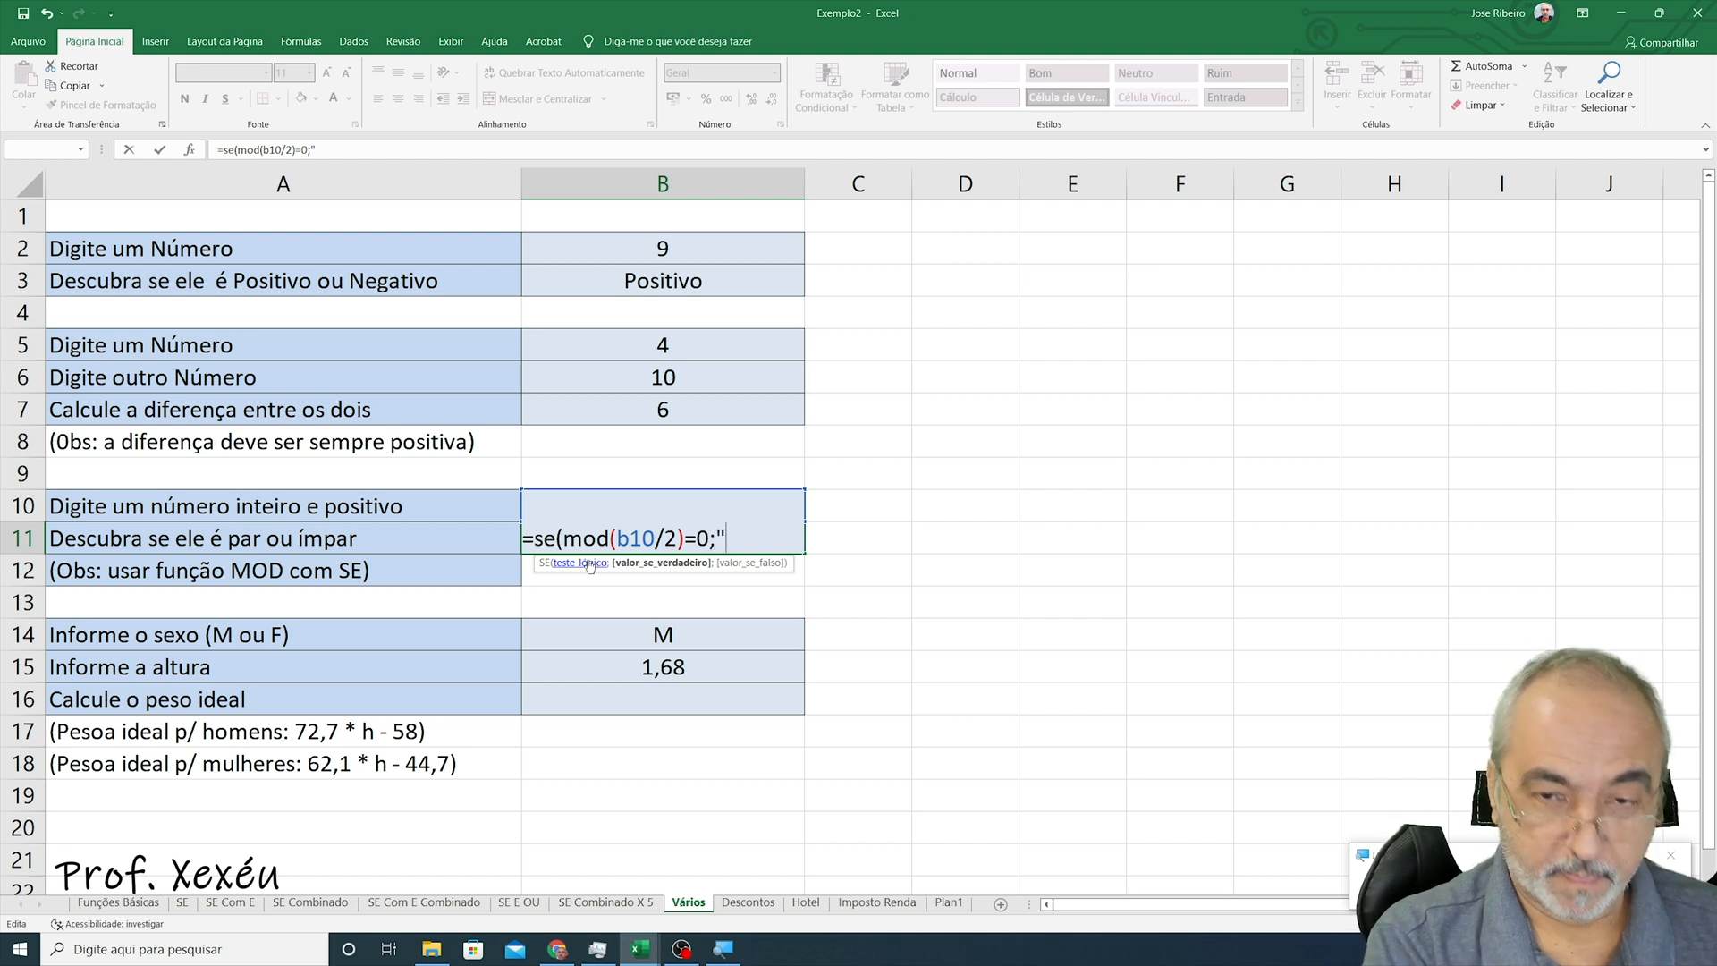
text(Par)
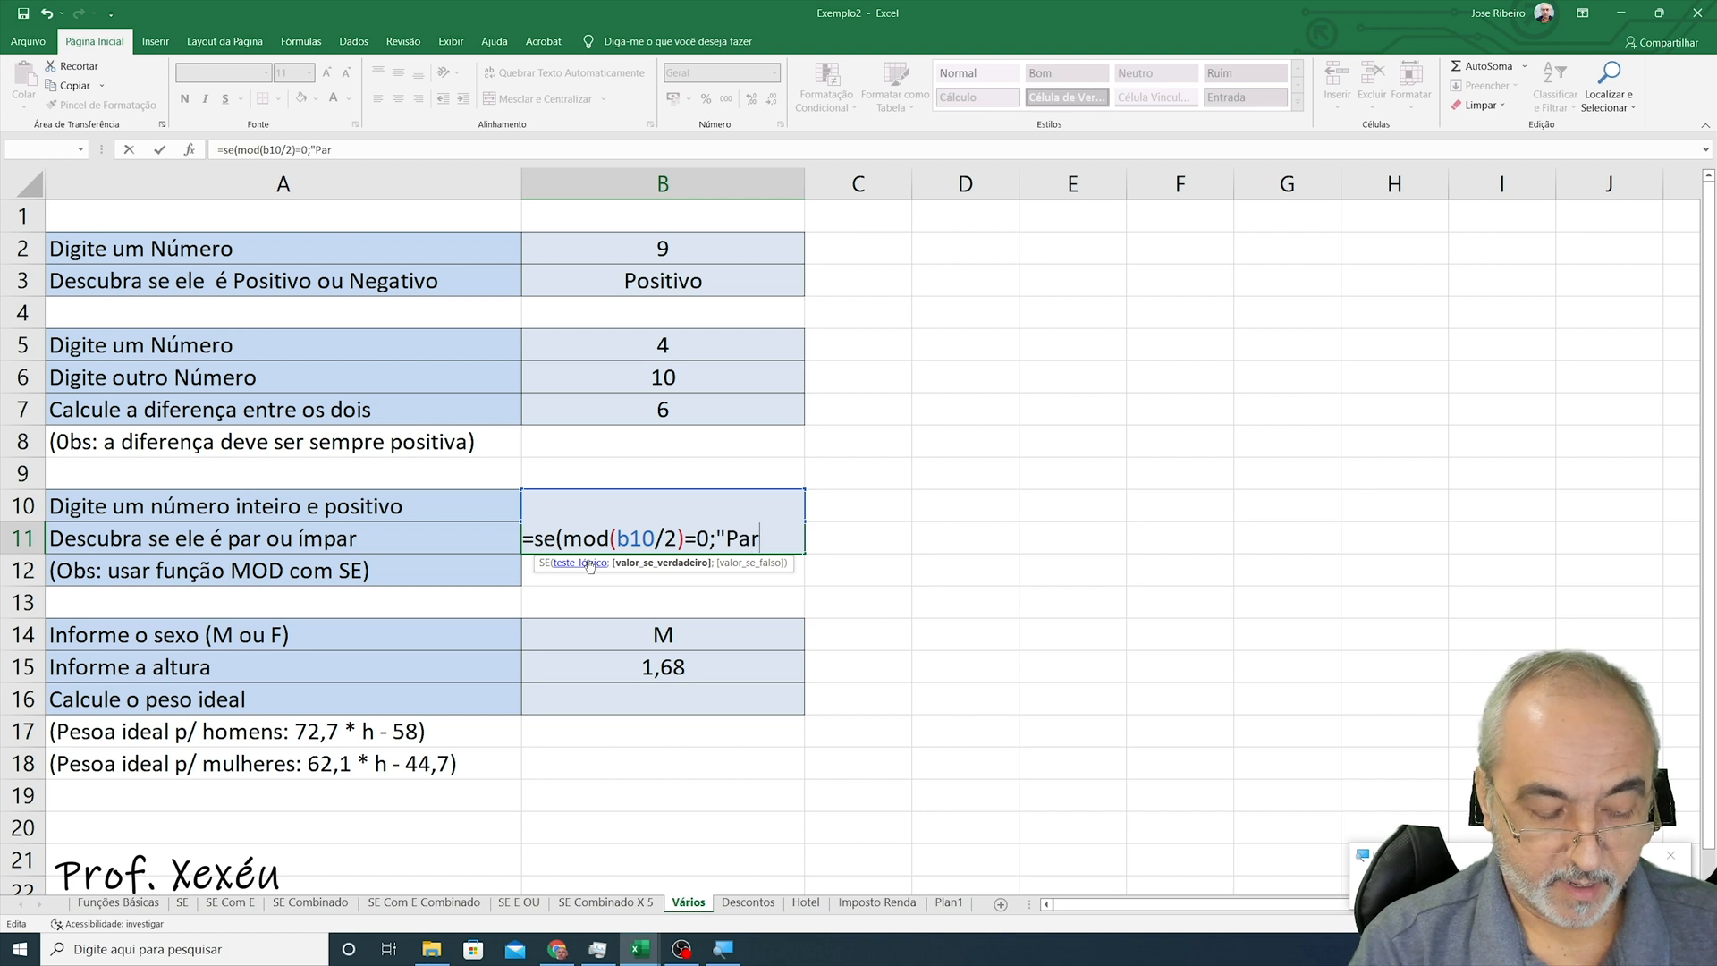
text(";)
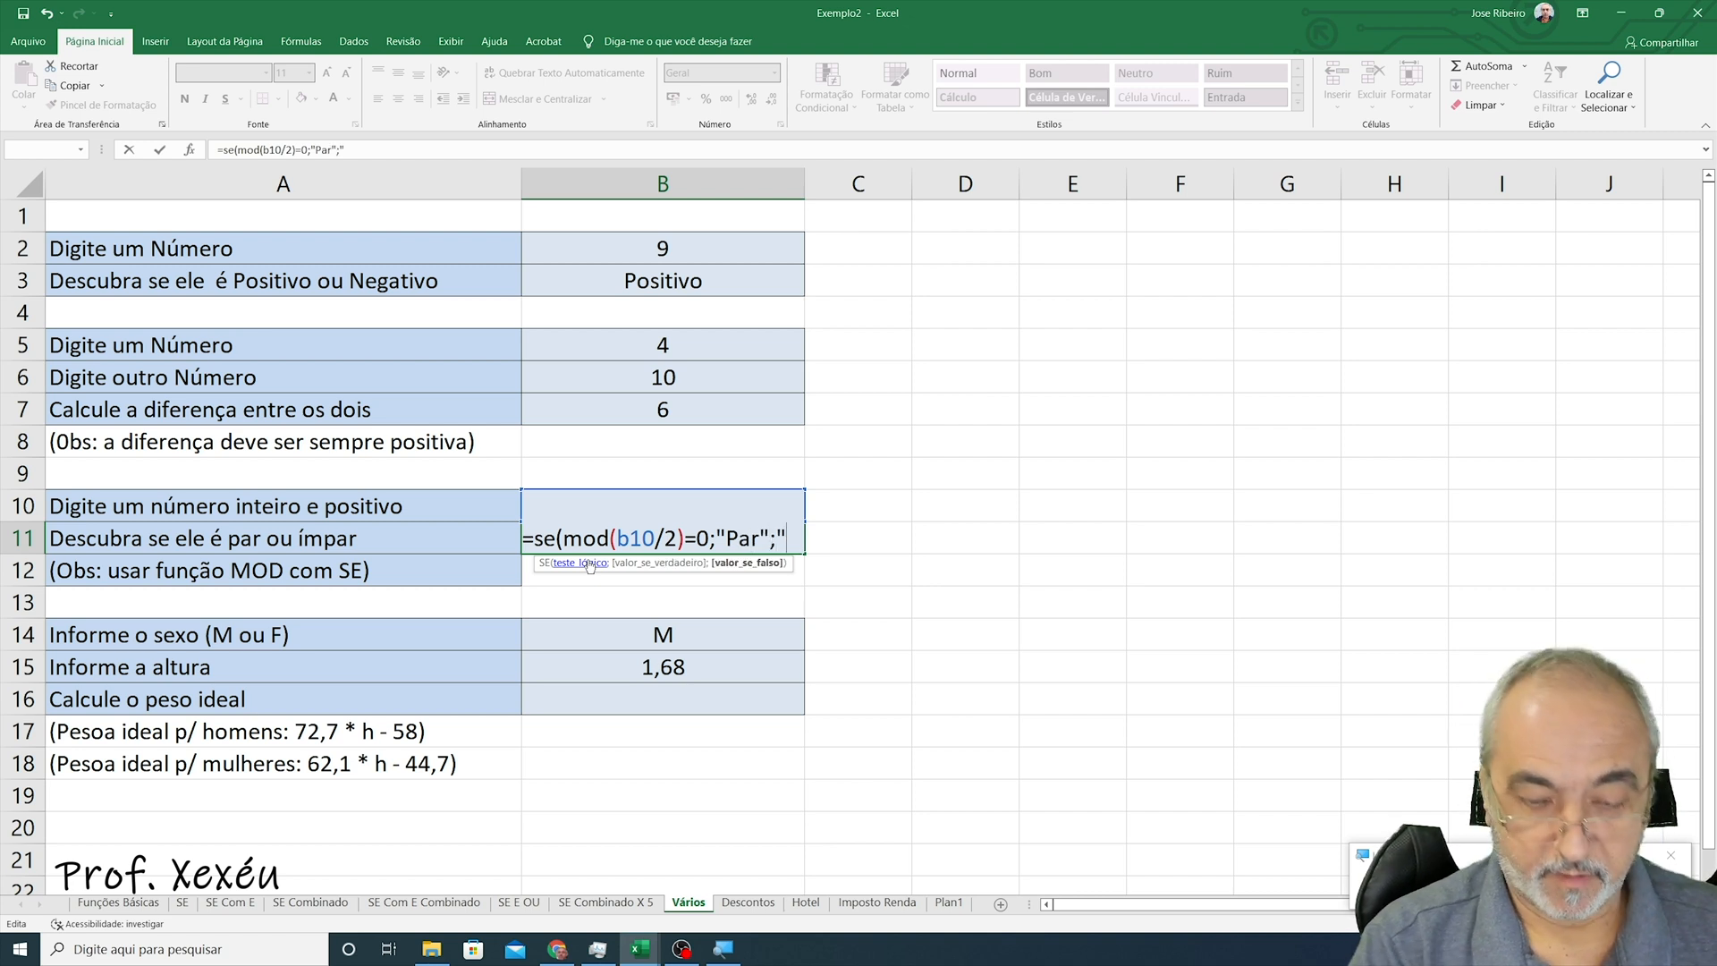
text("Ím)
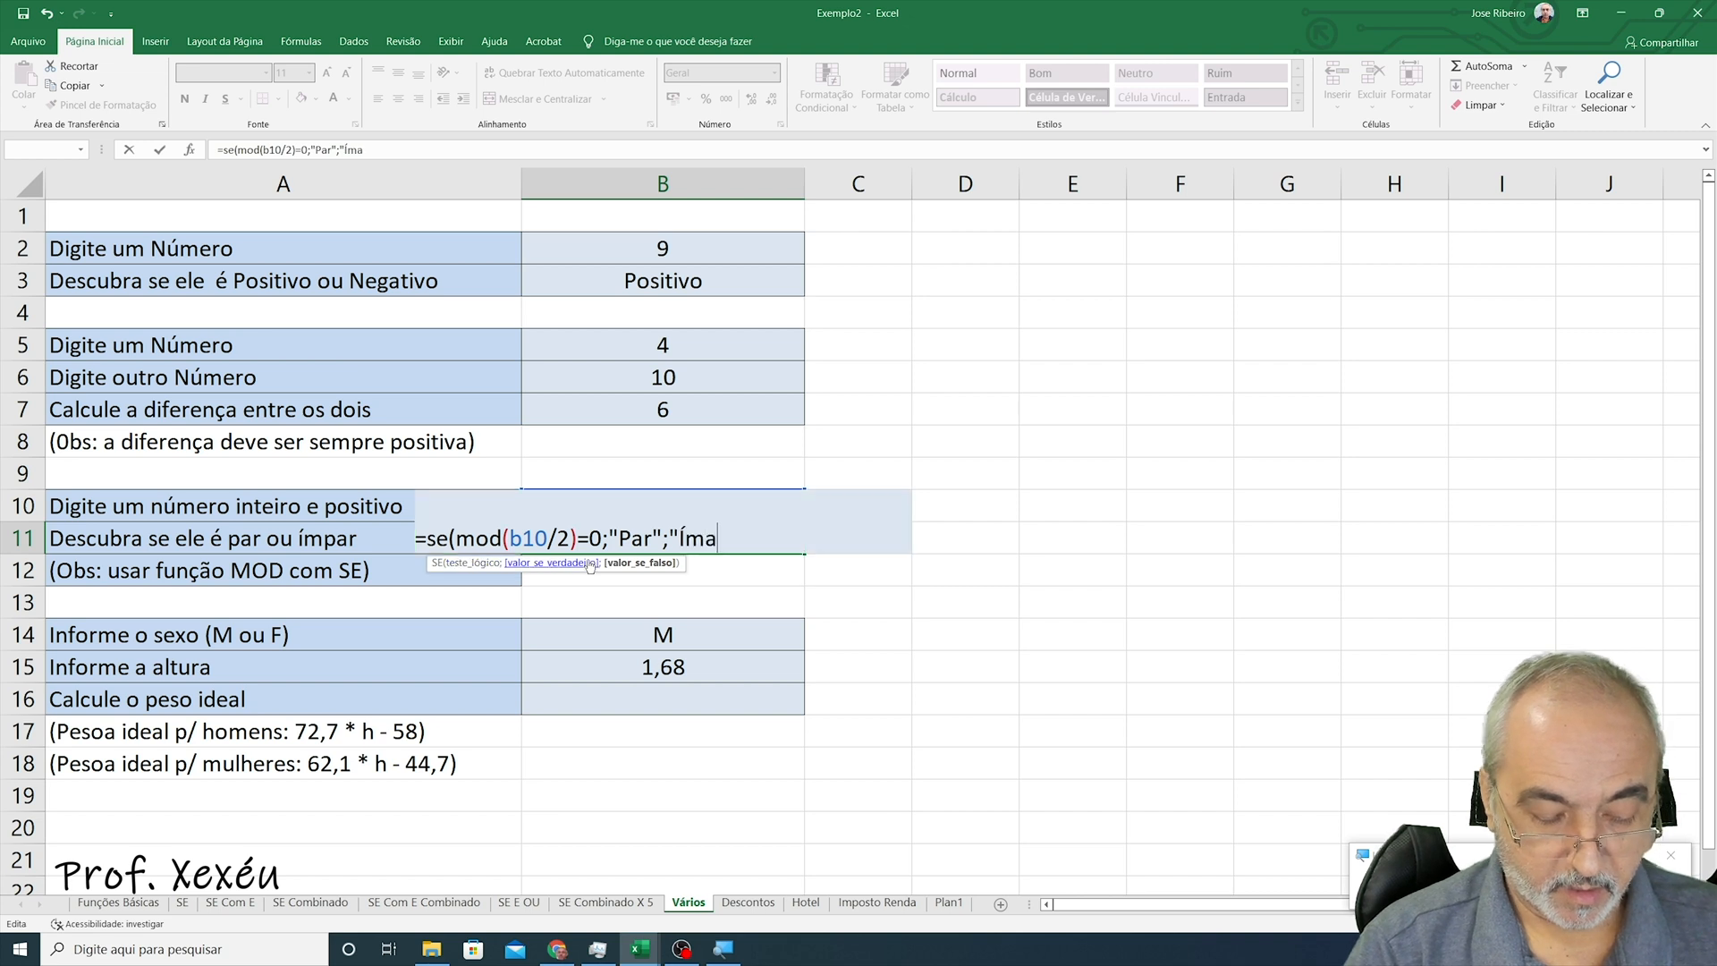
text(par)
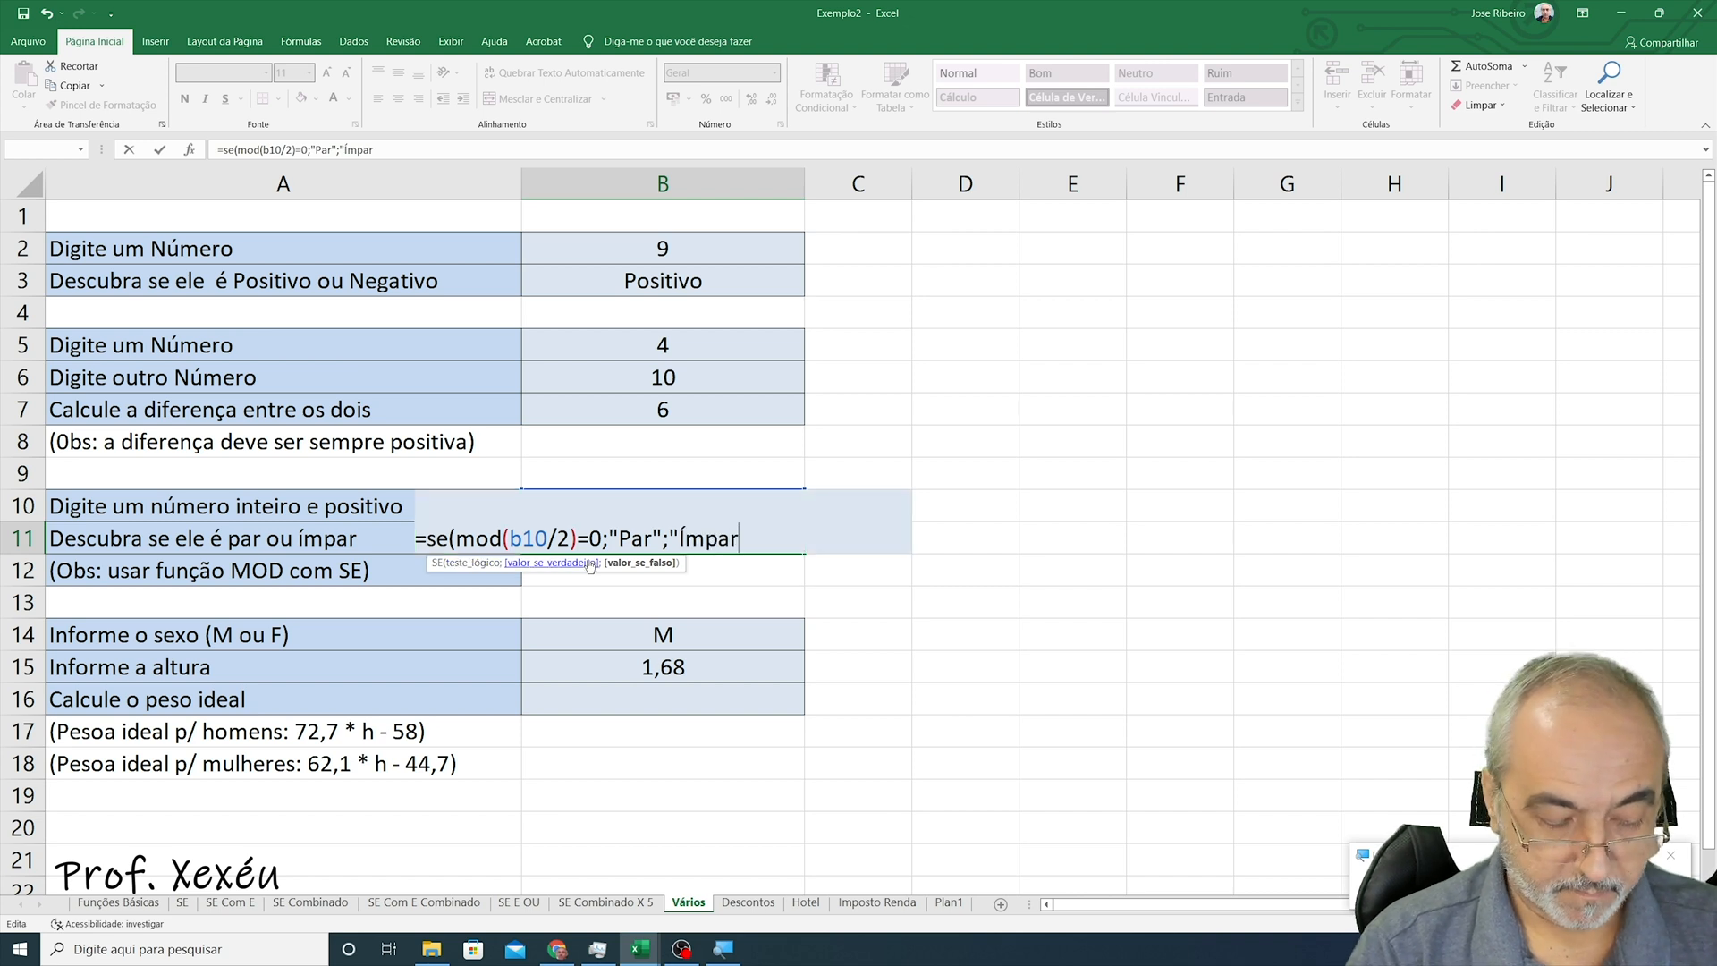
text("))
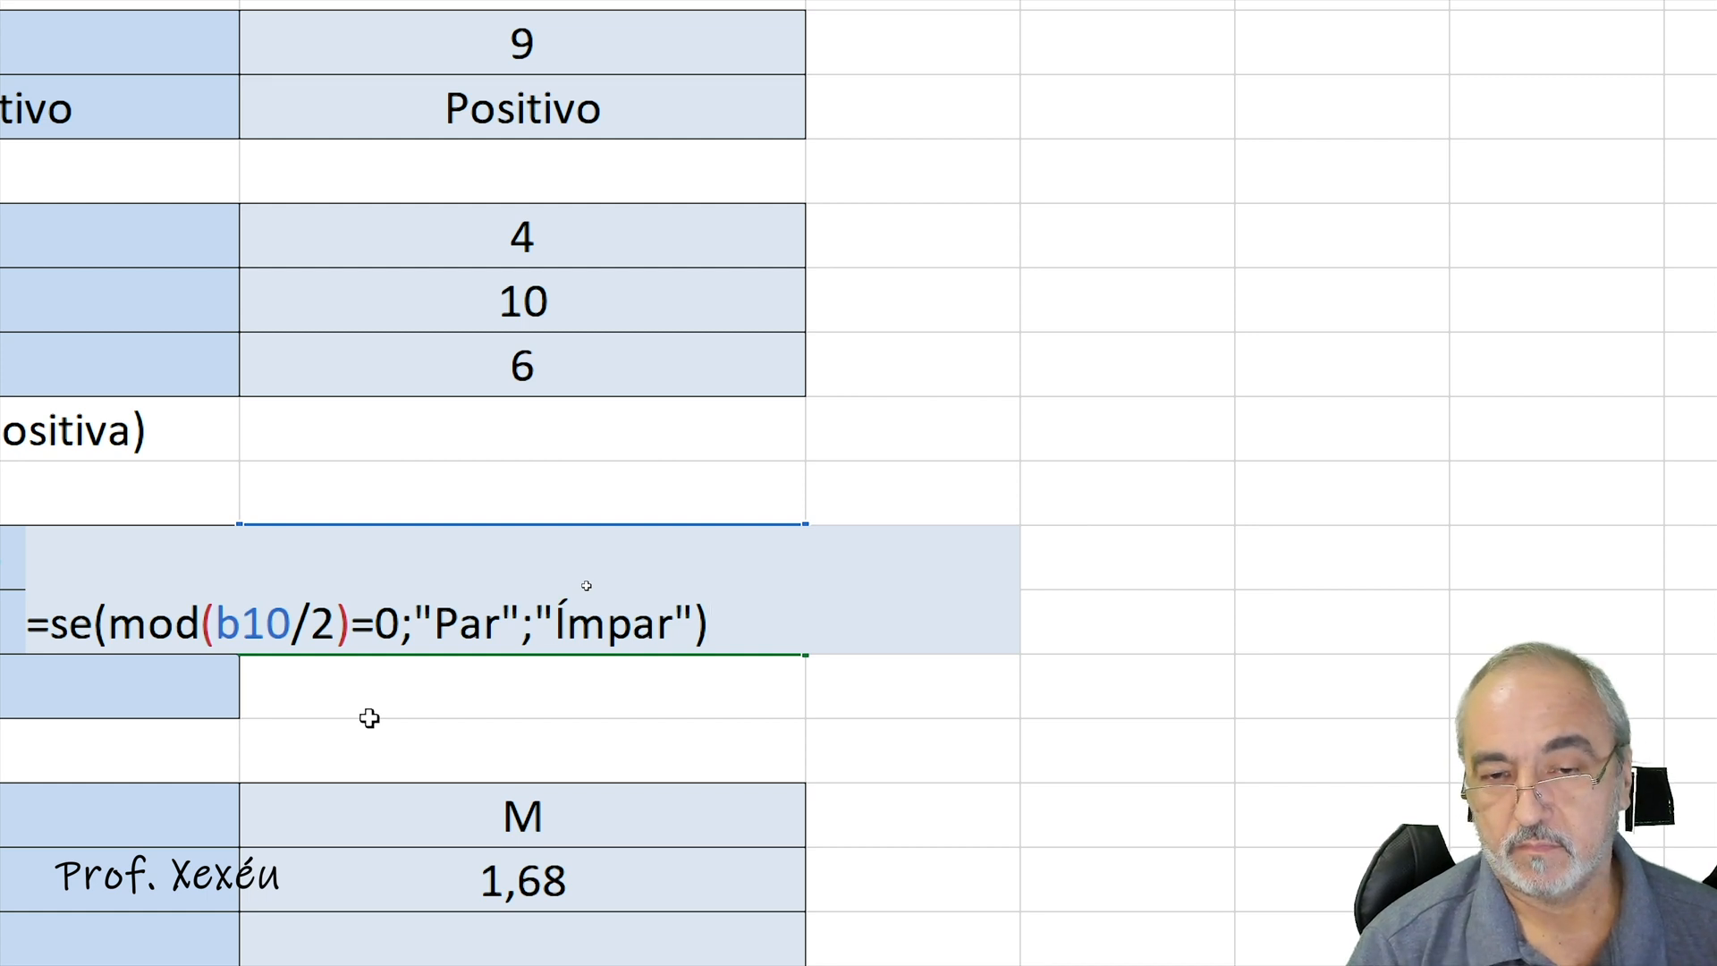
key(Return)
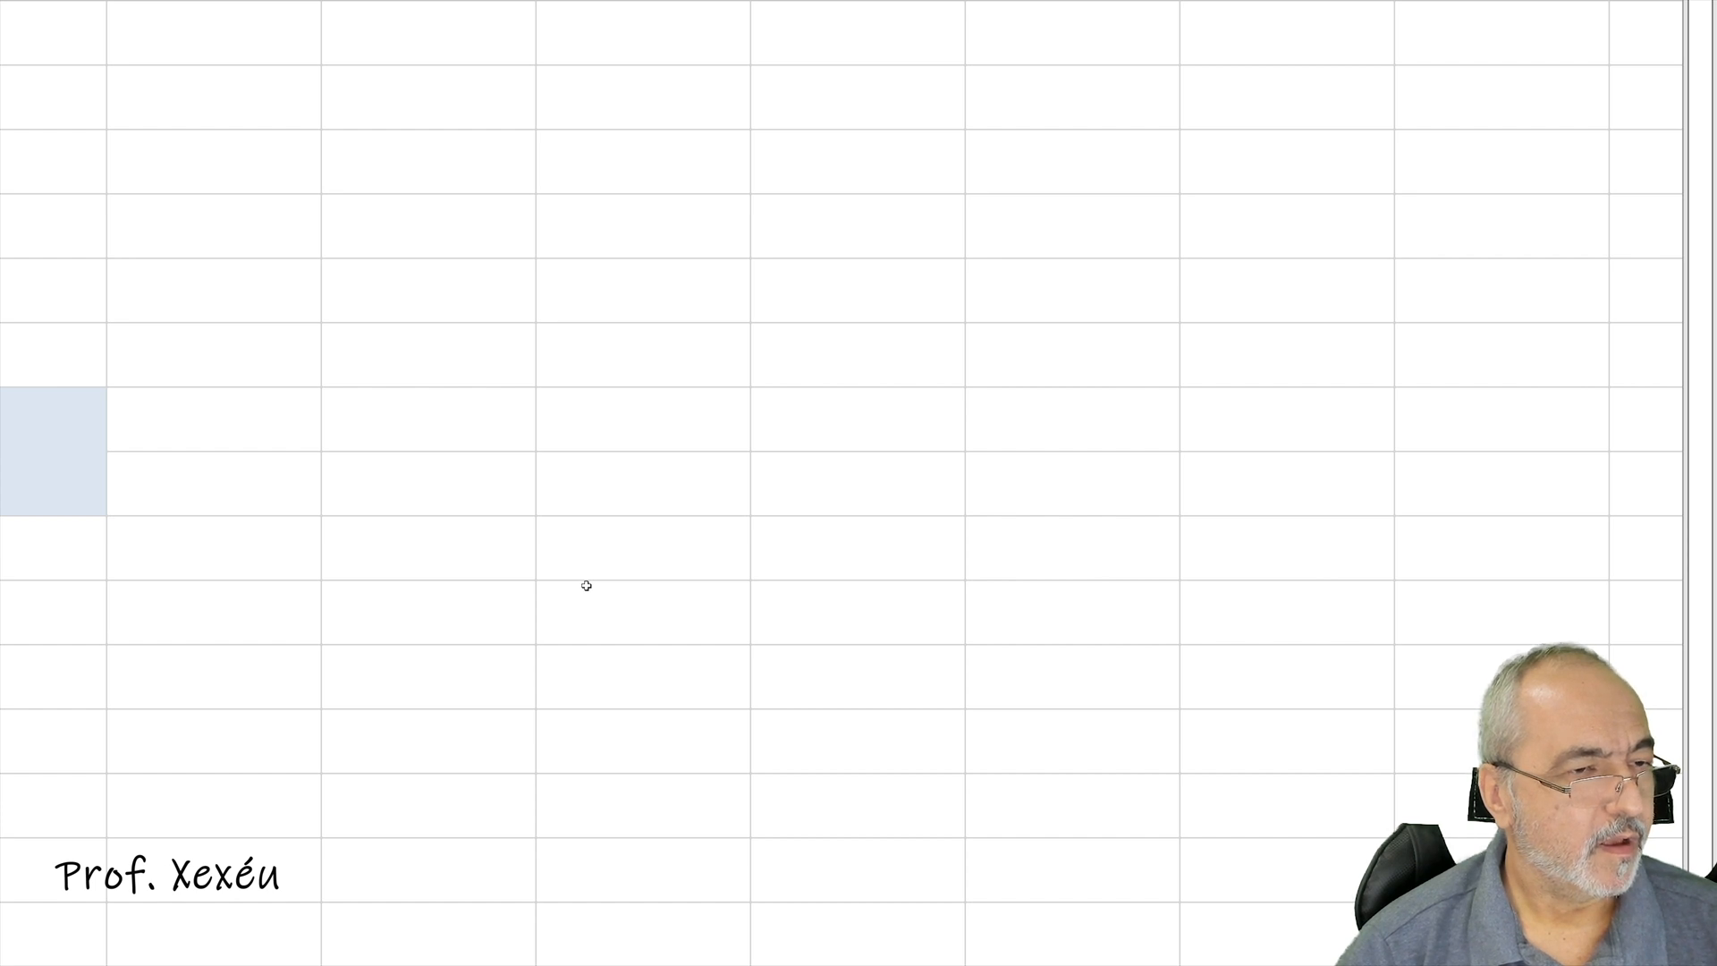
- Dismiss the argument error and enter the corrected formula =SE(MOD(B10;2)=0;"Par";"Ímpar") in B11
key(Return)
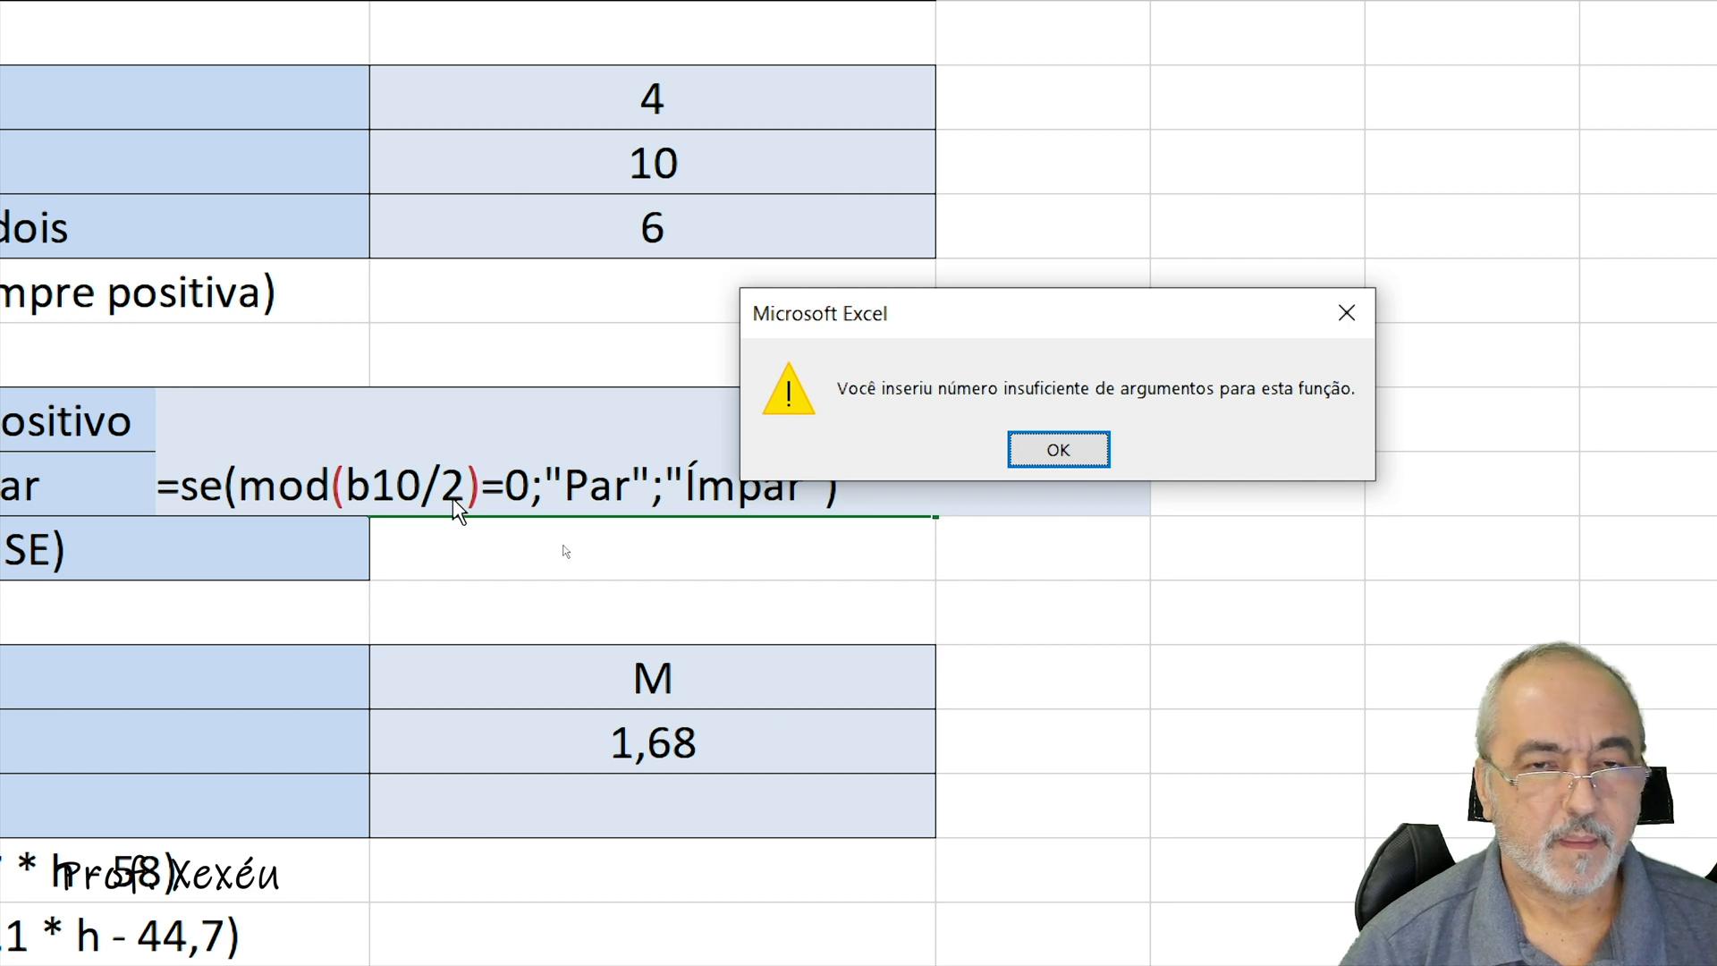
key(Return)
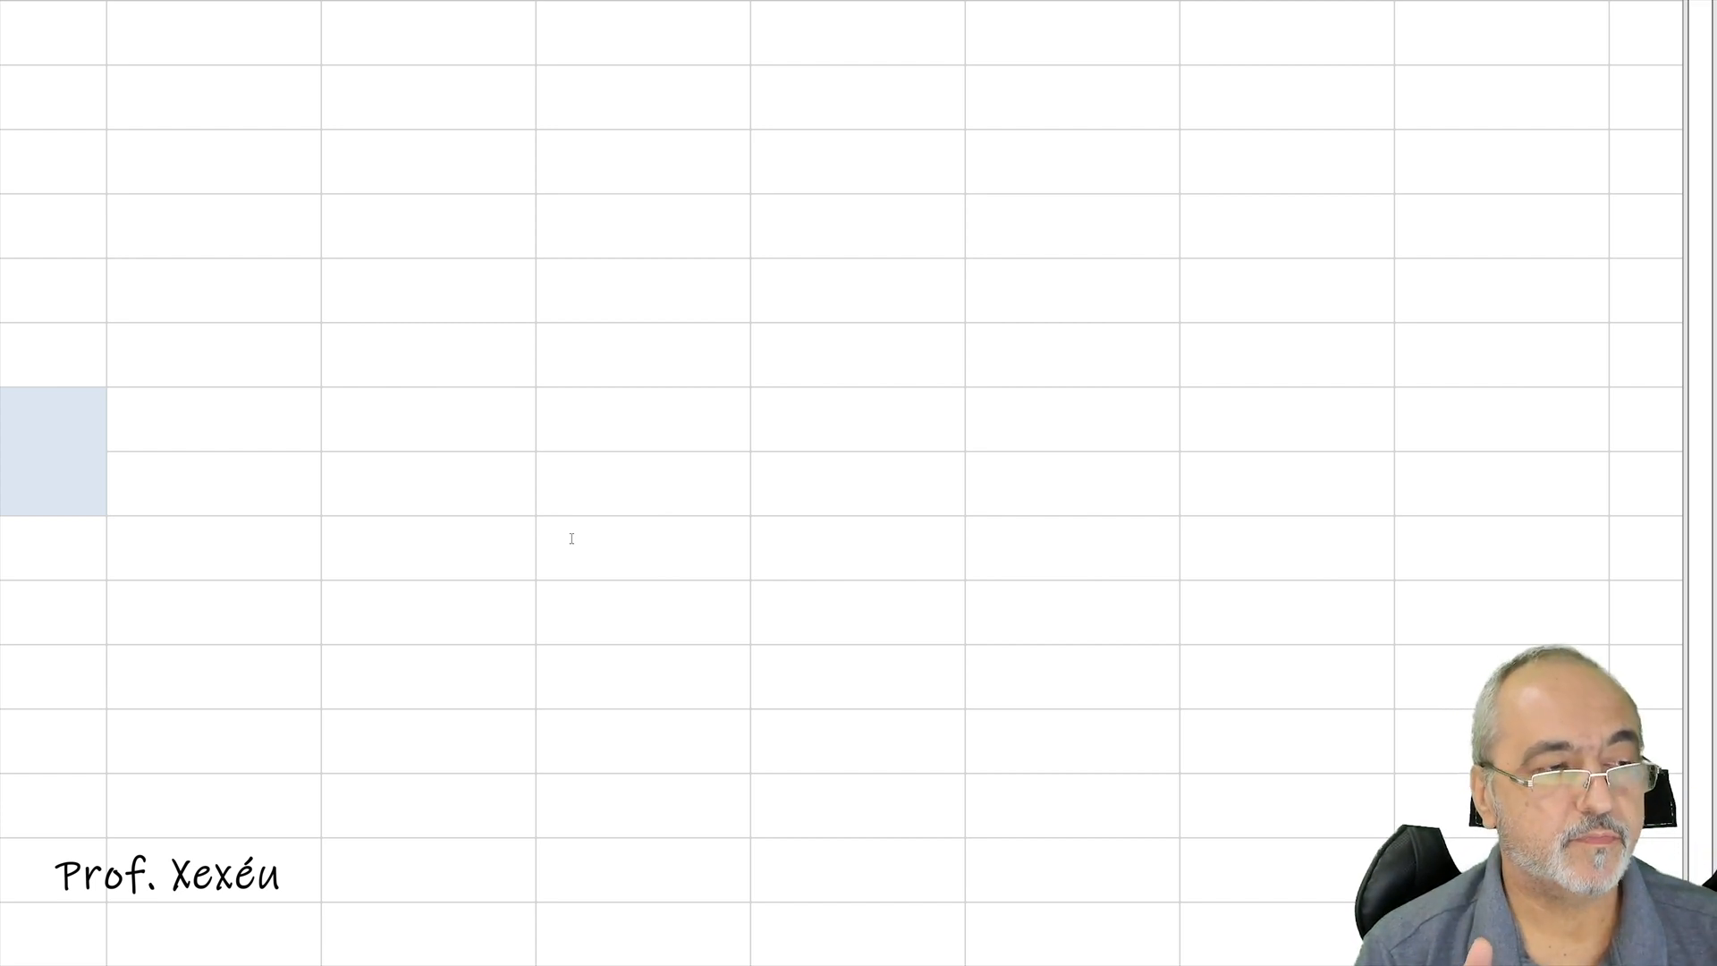
key(Return)
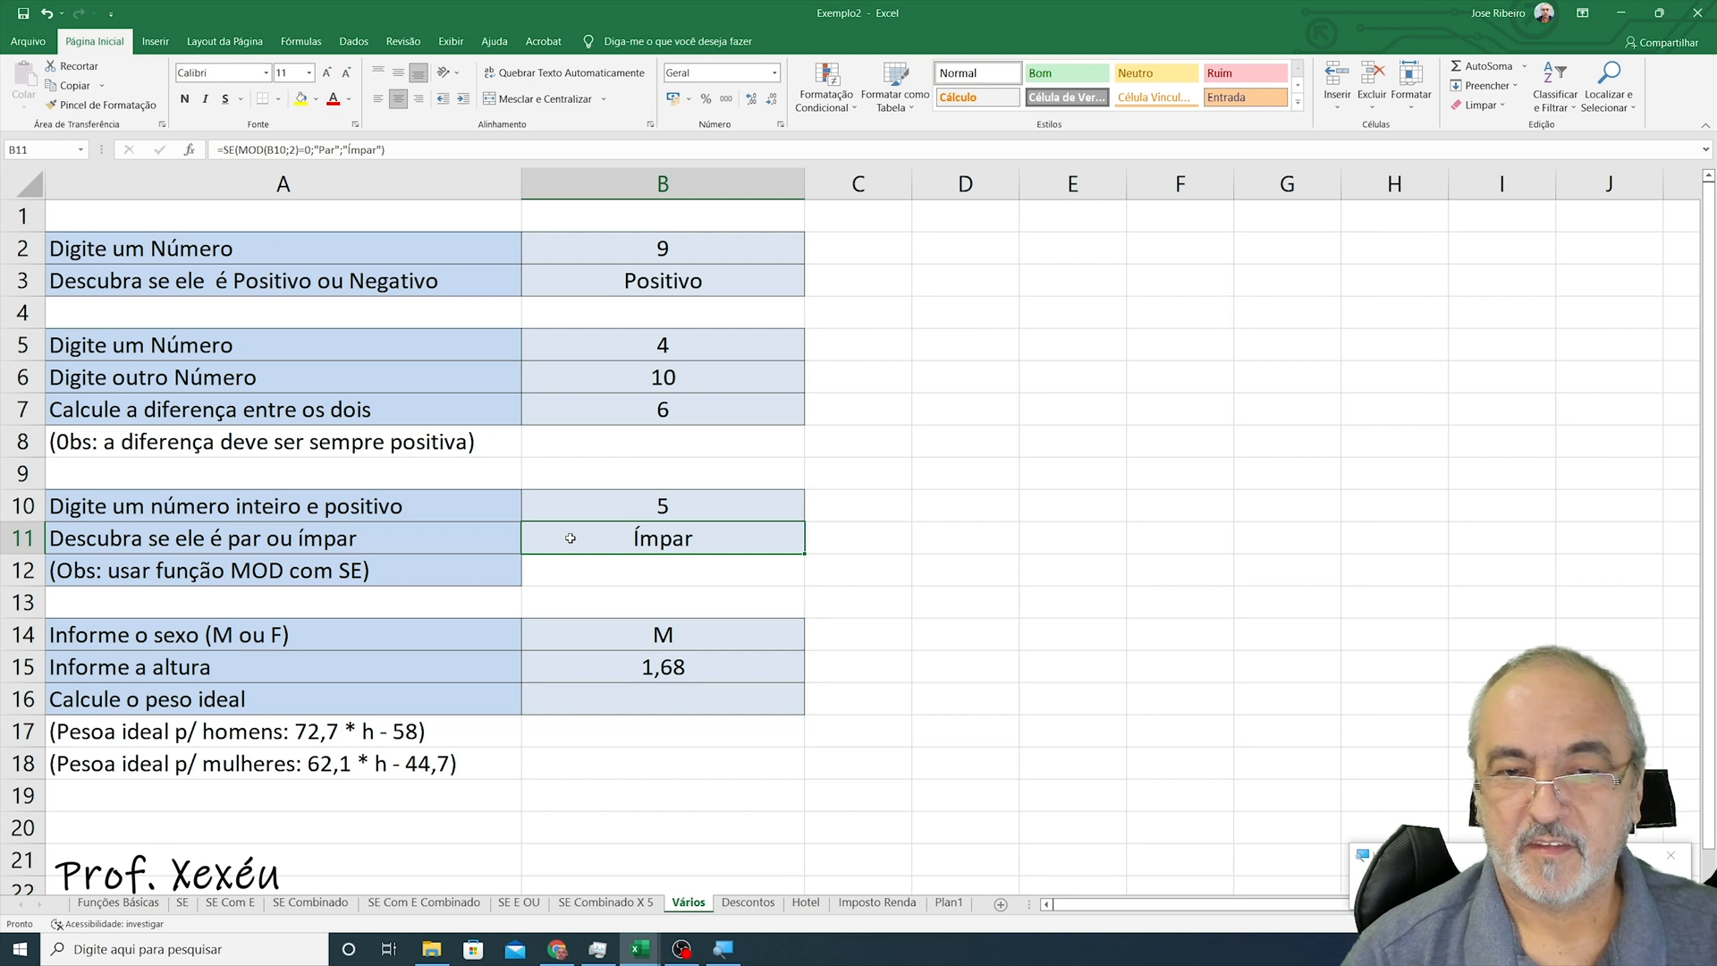
- Review the value in B10 and the parity formula in B11 without changing them
key(Up)
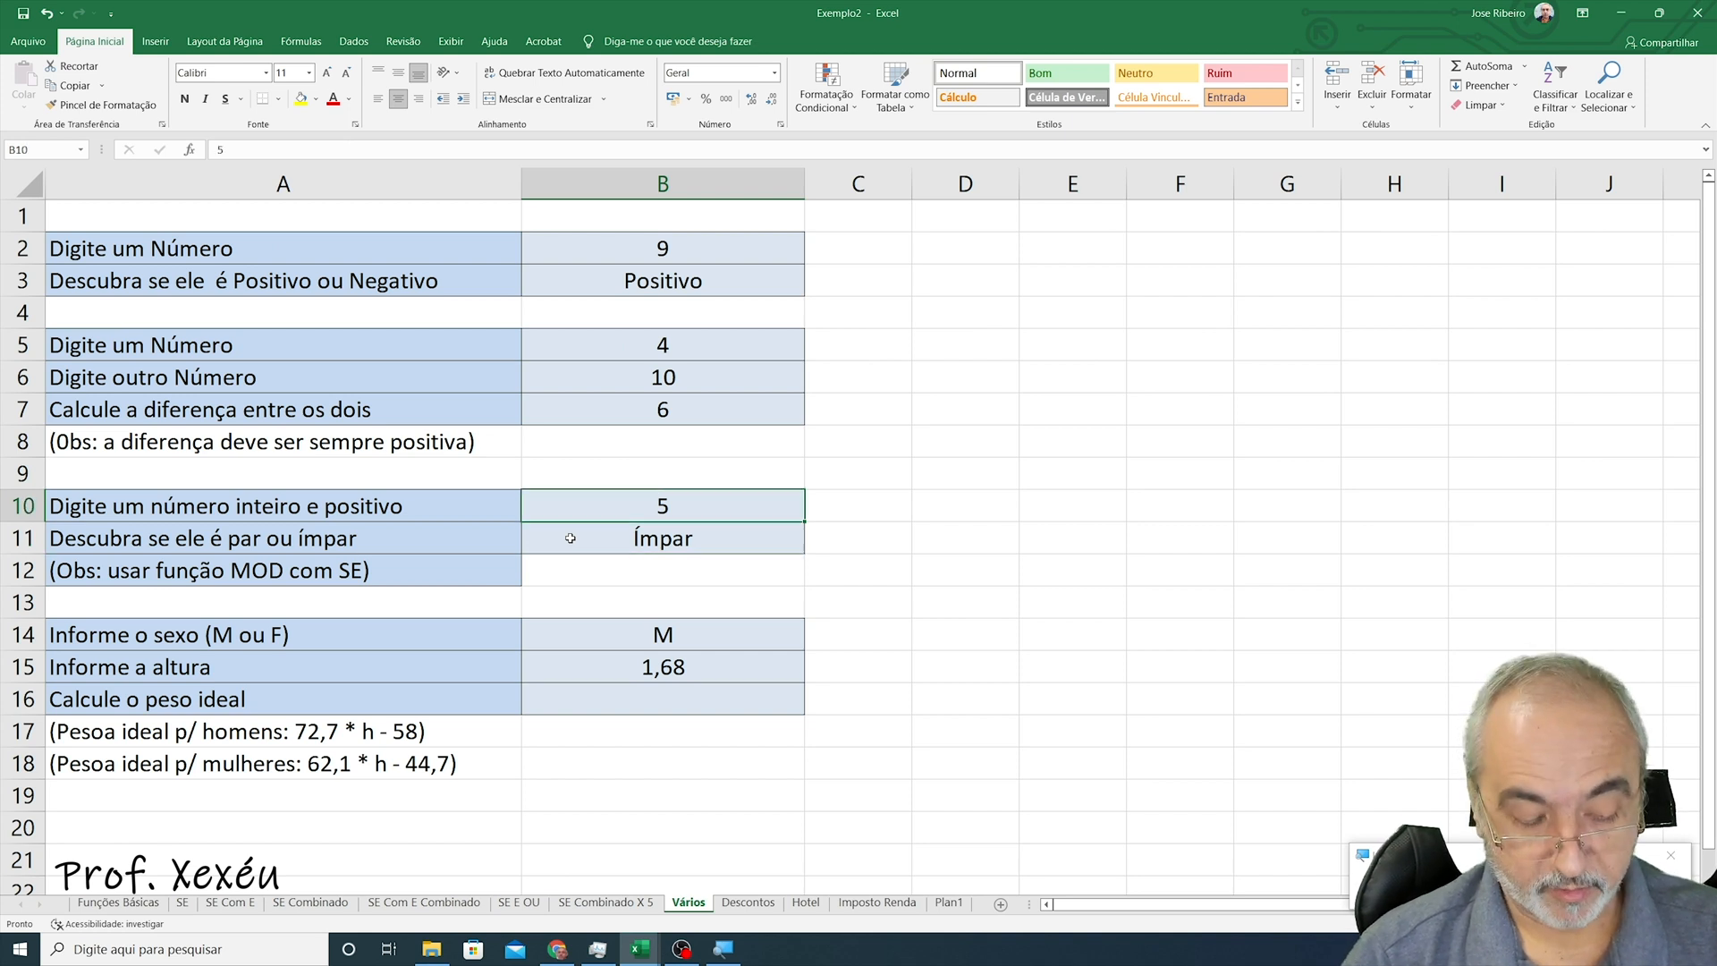
key(F2)
key(Escape)
key(Down)
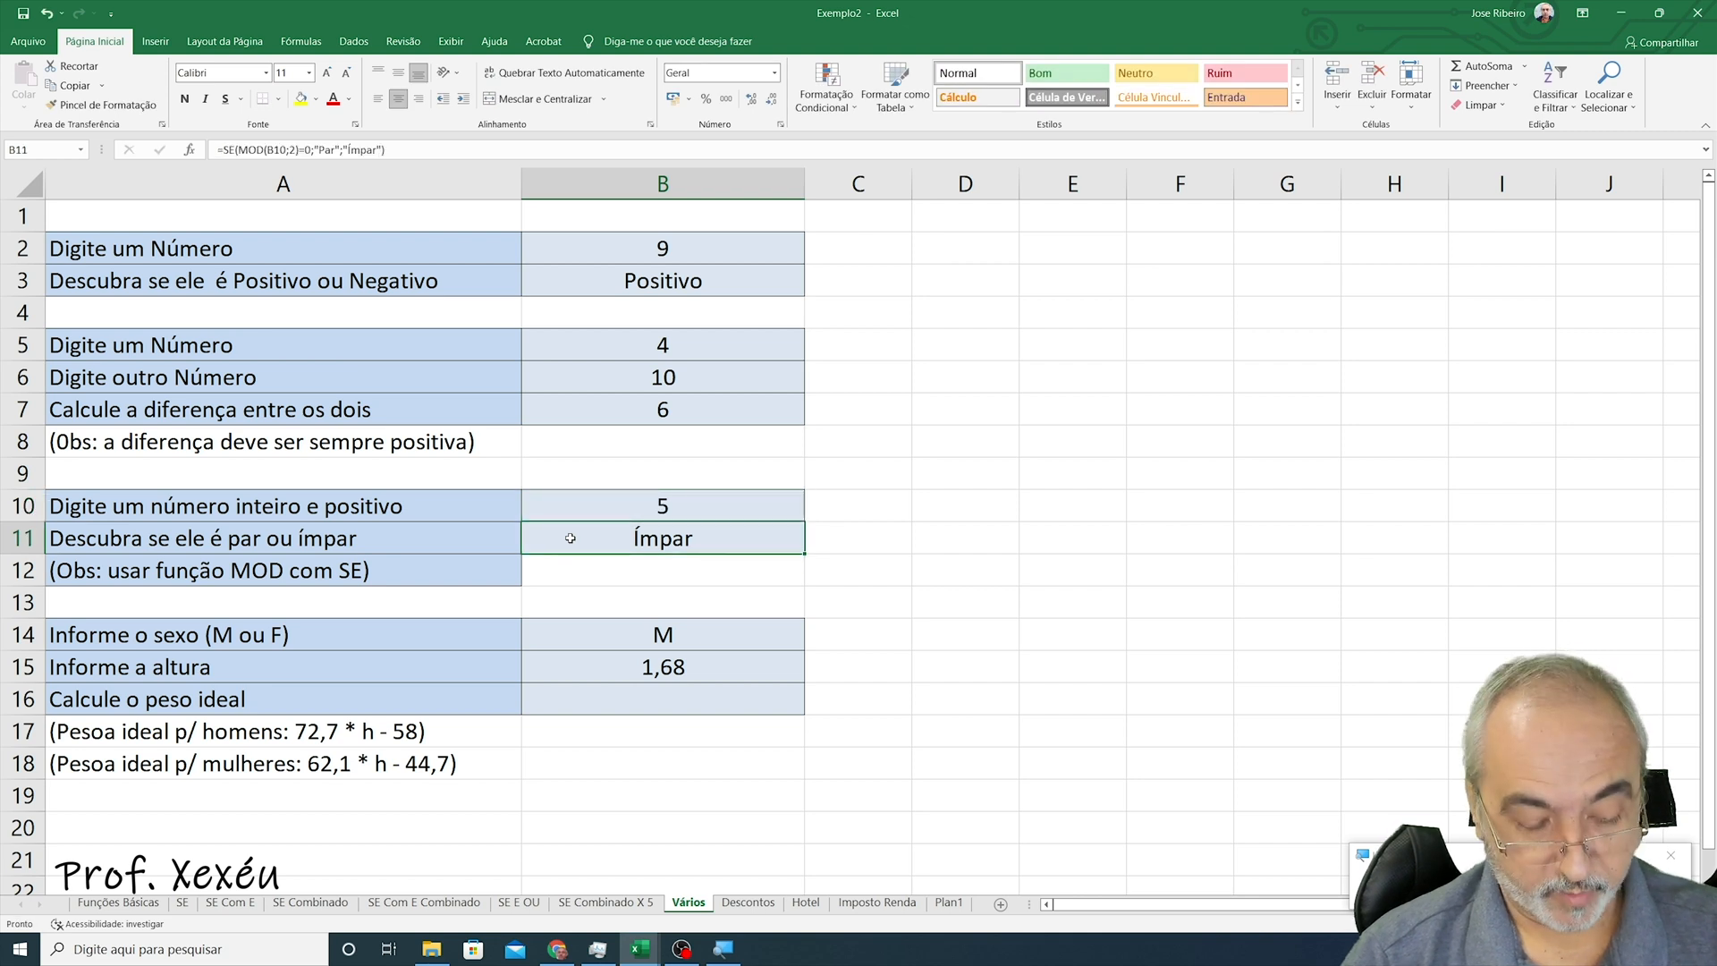
key(F2)
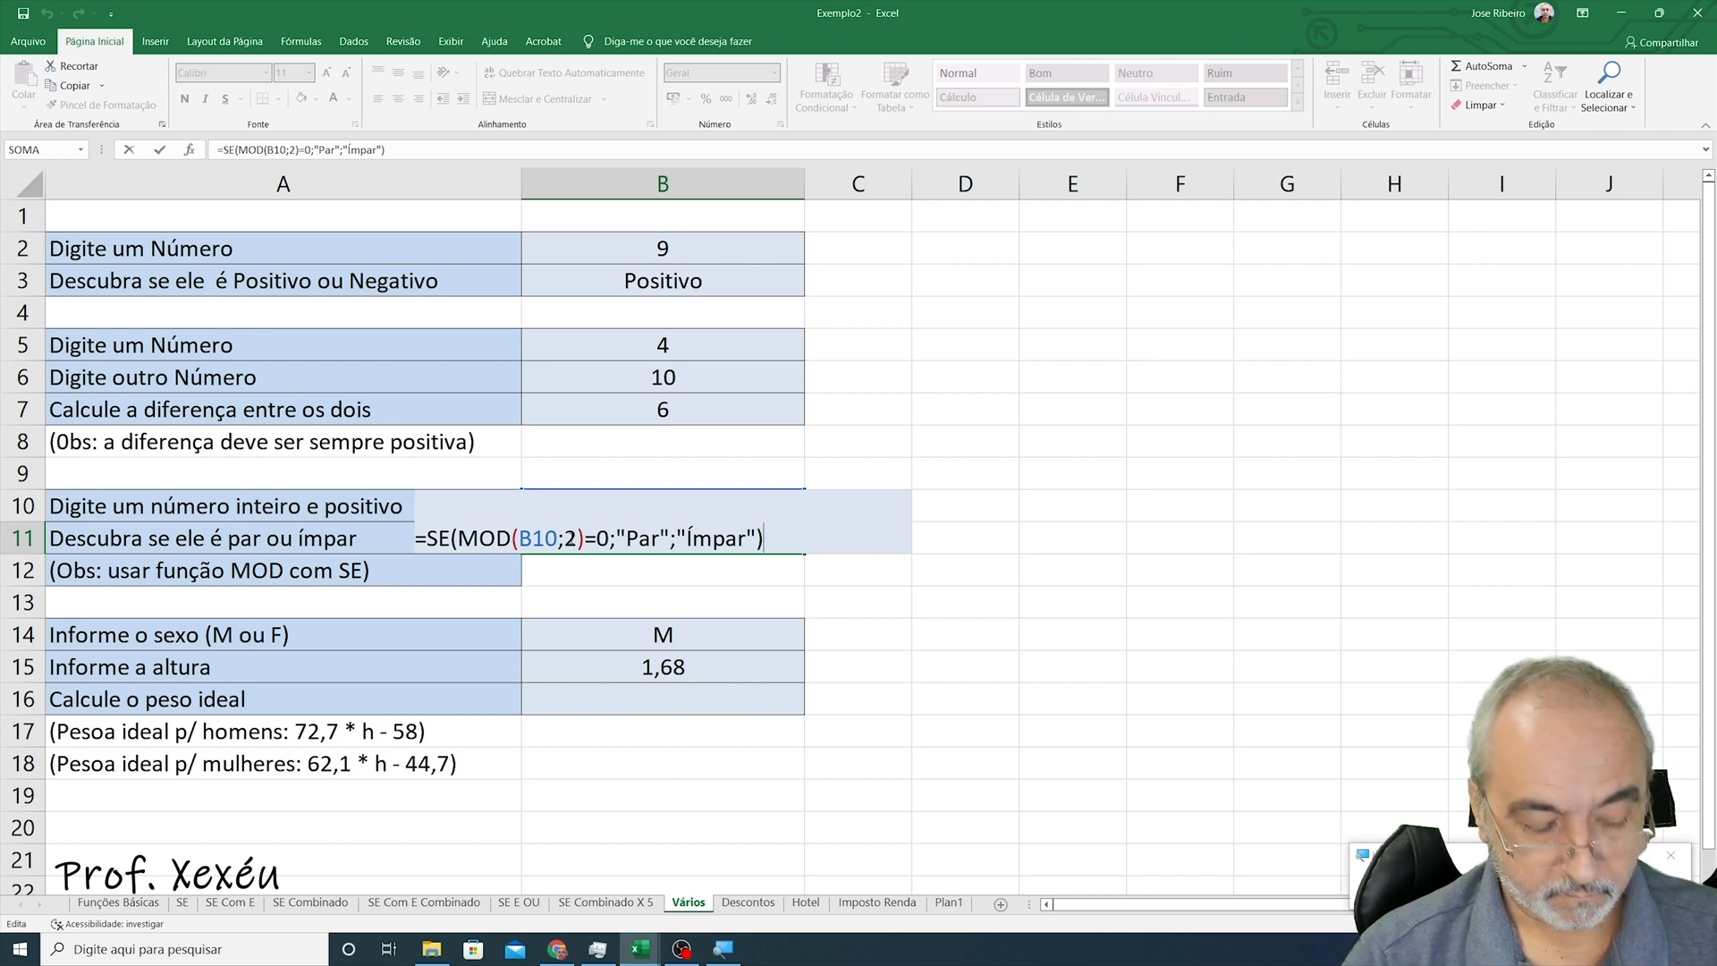
key(ctrl+Return)
key(Up)
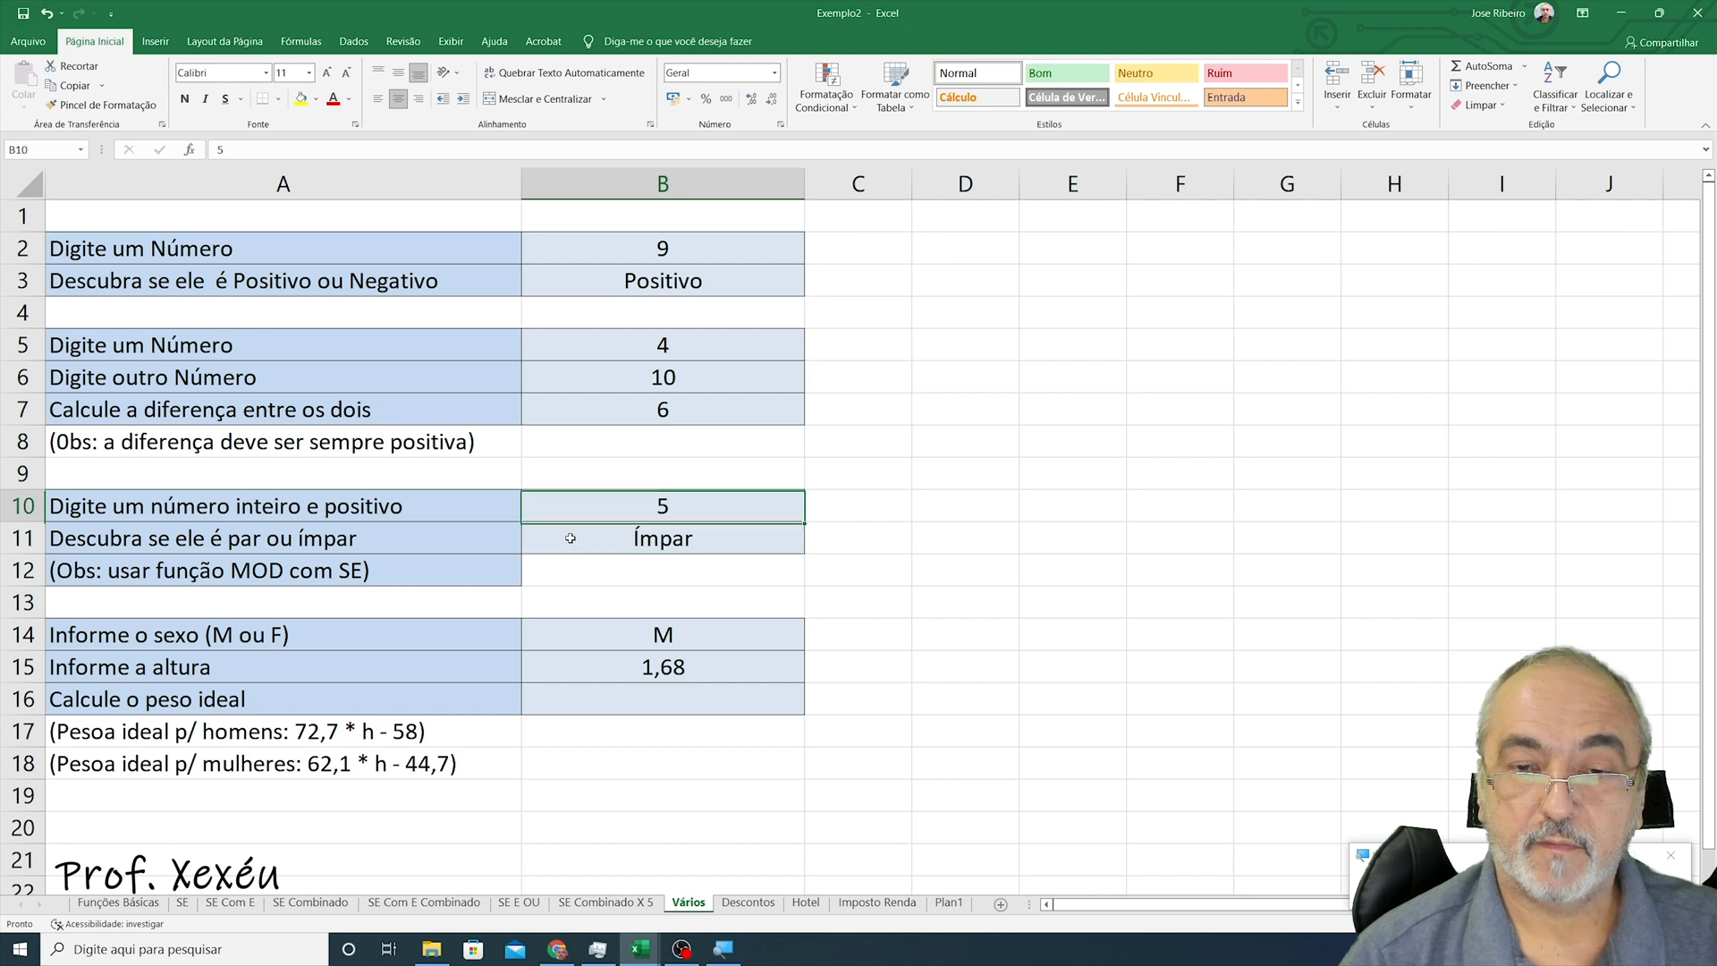
- Test the parity formula by entering 6, 2, 1 and then 7 as the number in B10
text(6)
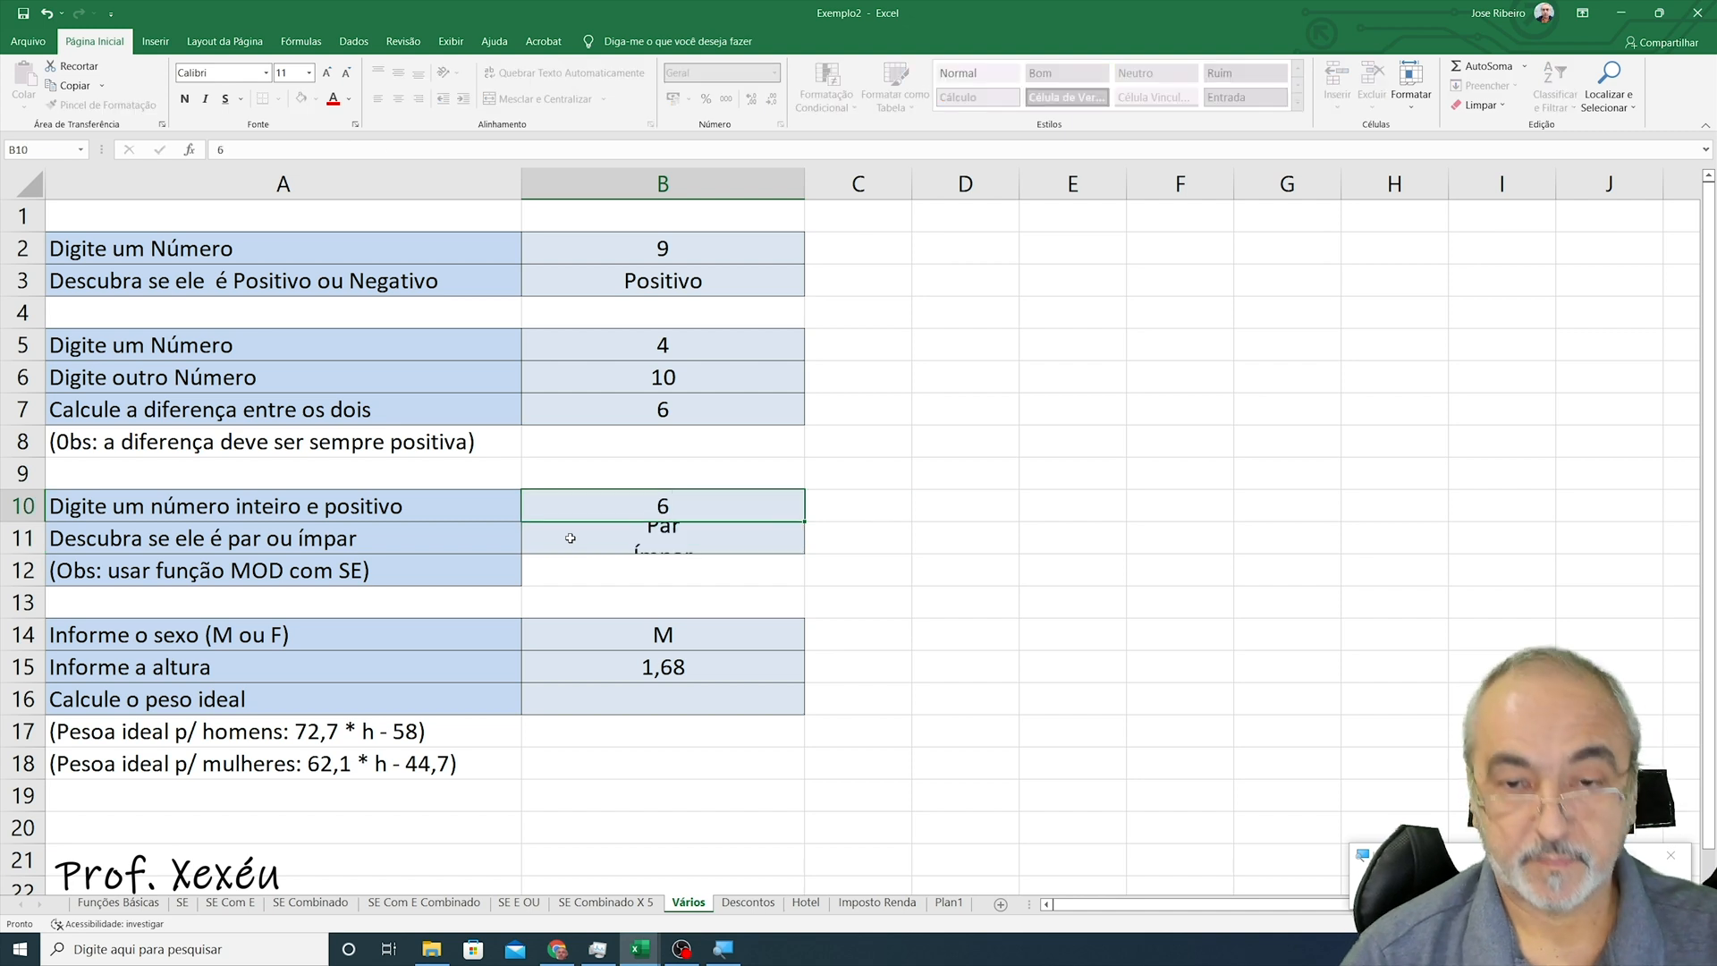
key(Return)
key(Up)
text(2)
key(Return)
key(Up)
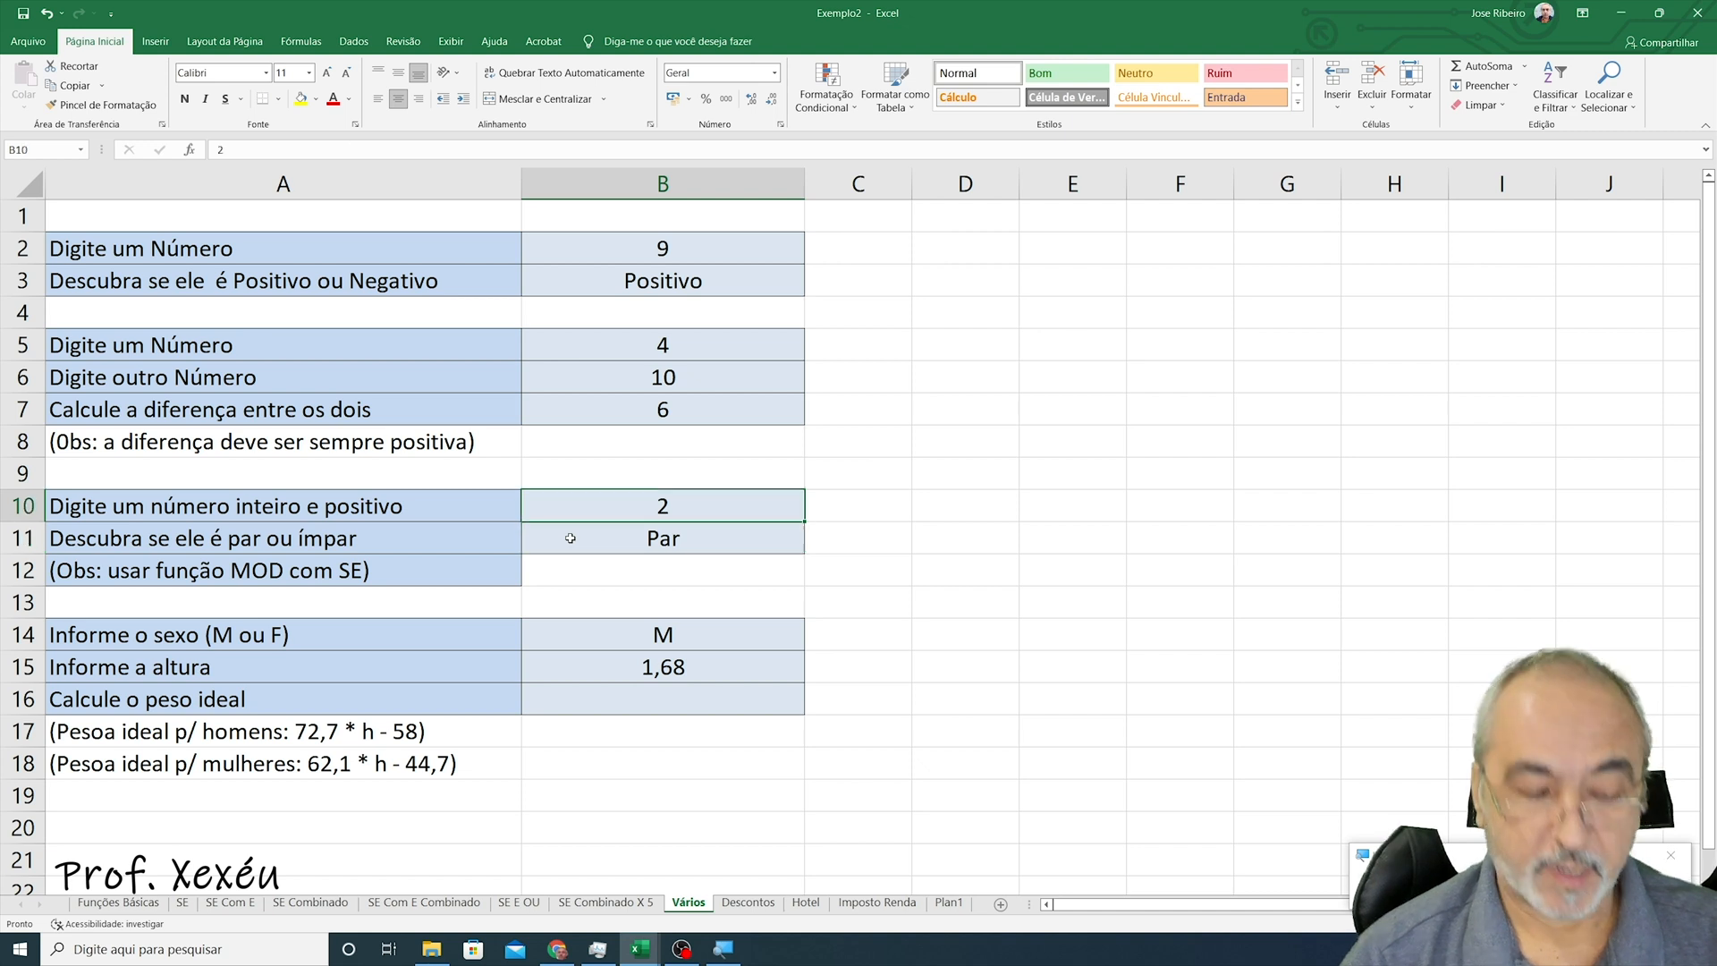
text(1)
key(Return)
key(Up)
key(Right)
key(Left)
text(7)
key(Return)
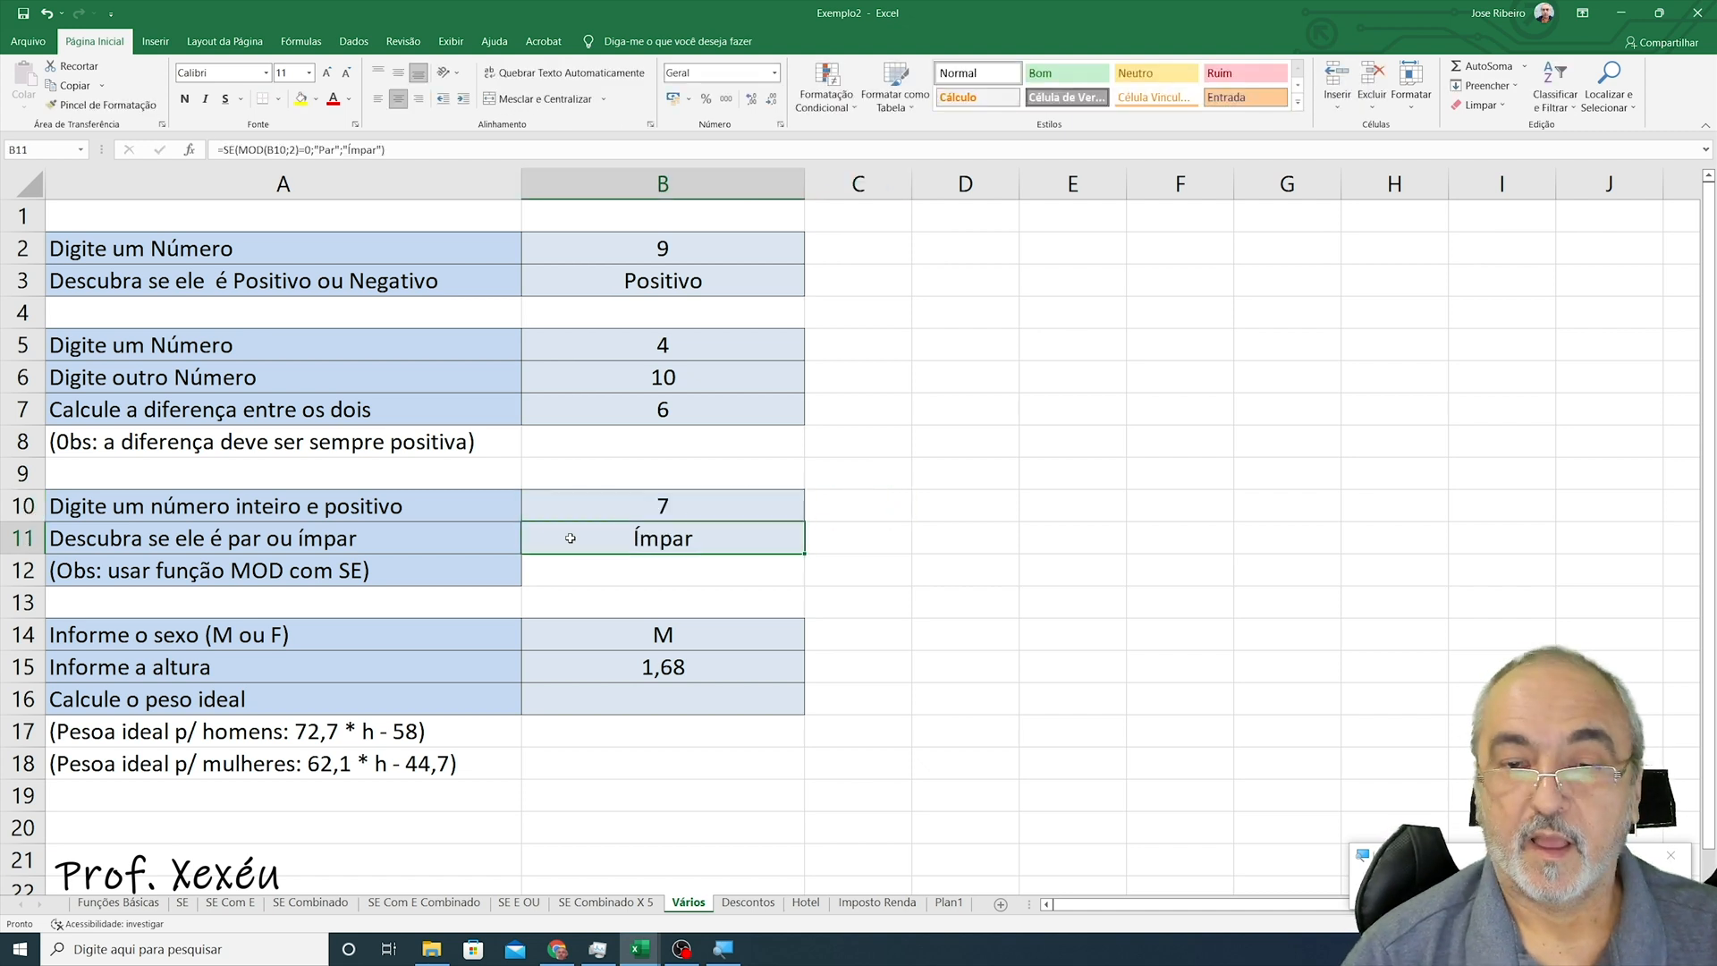
- Start an SE formula in B16 whose test checks whether B14 equals "M"
key(Down)
key(Down)
key(Down)
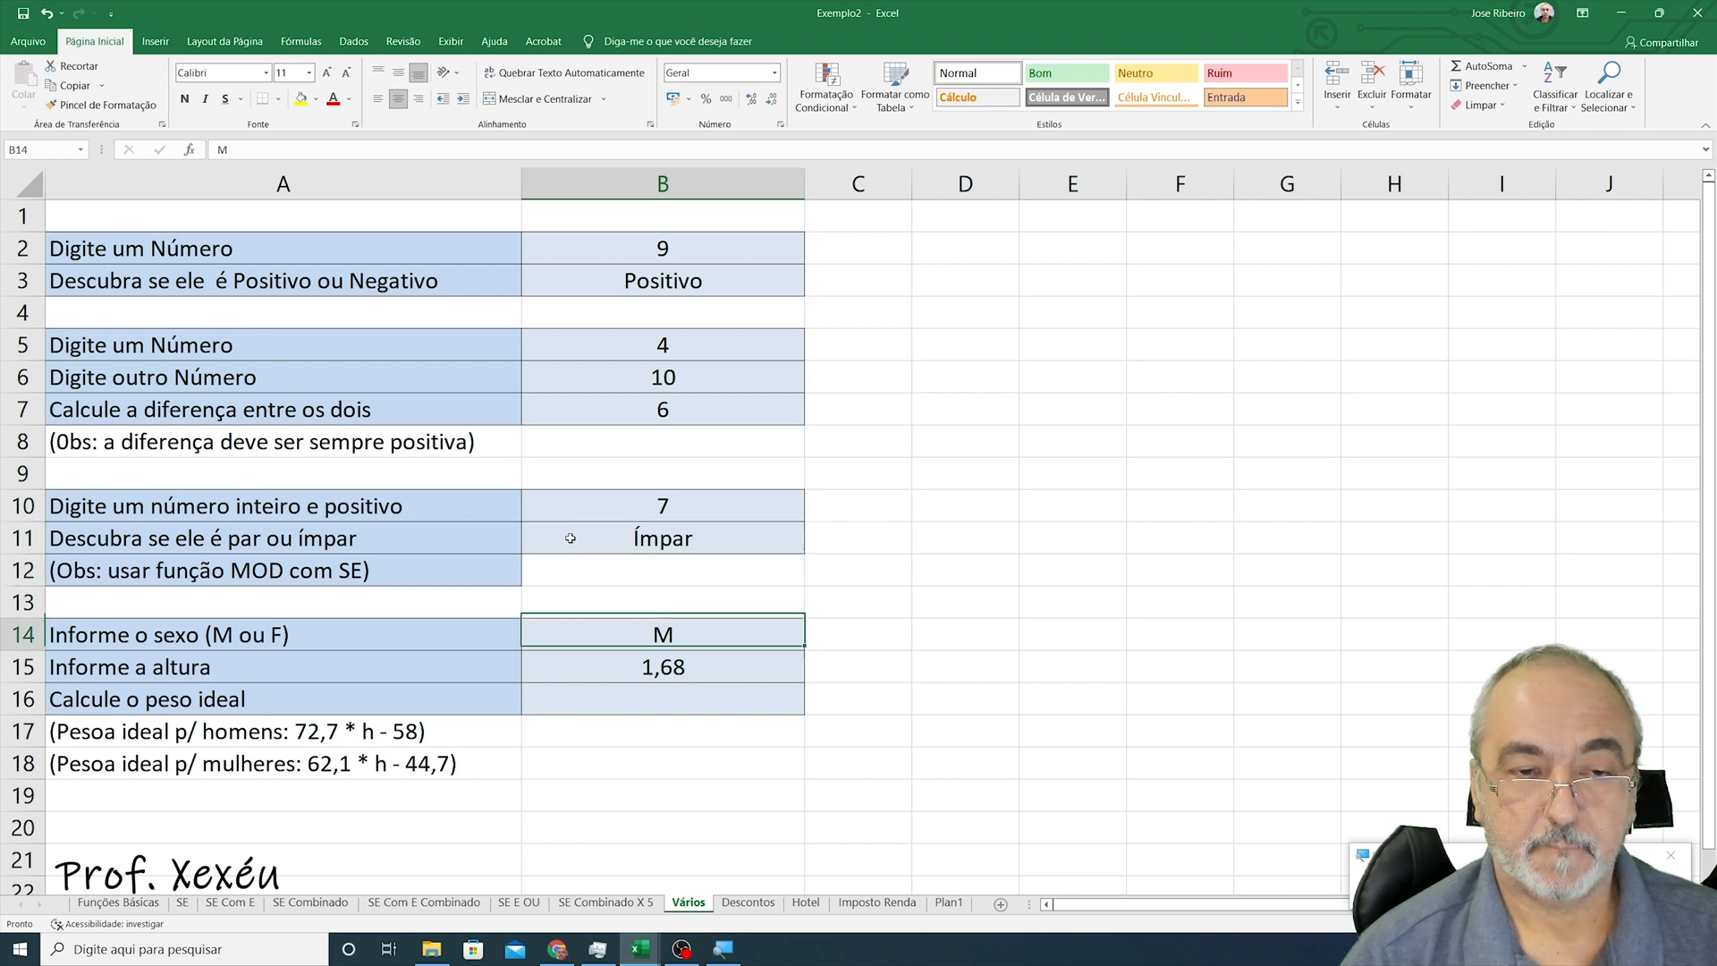
key(Down)
key(Down)
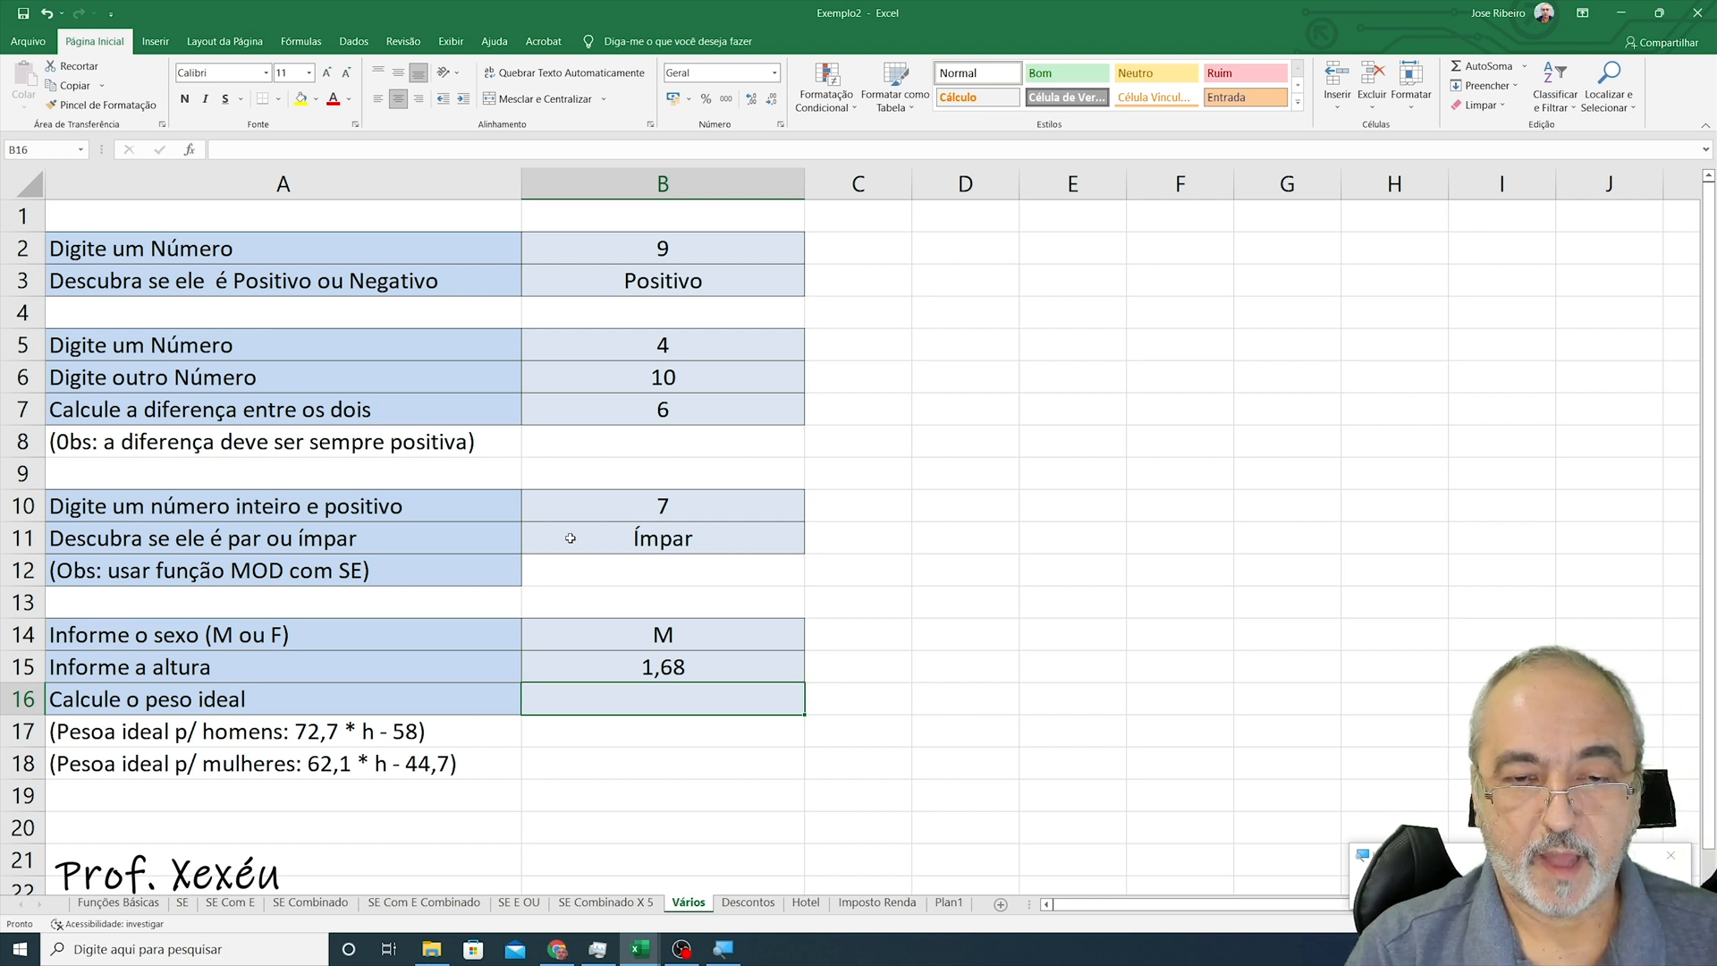
text(=)
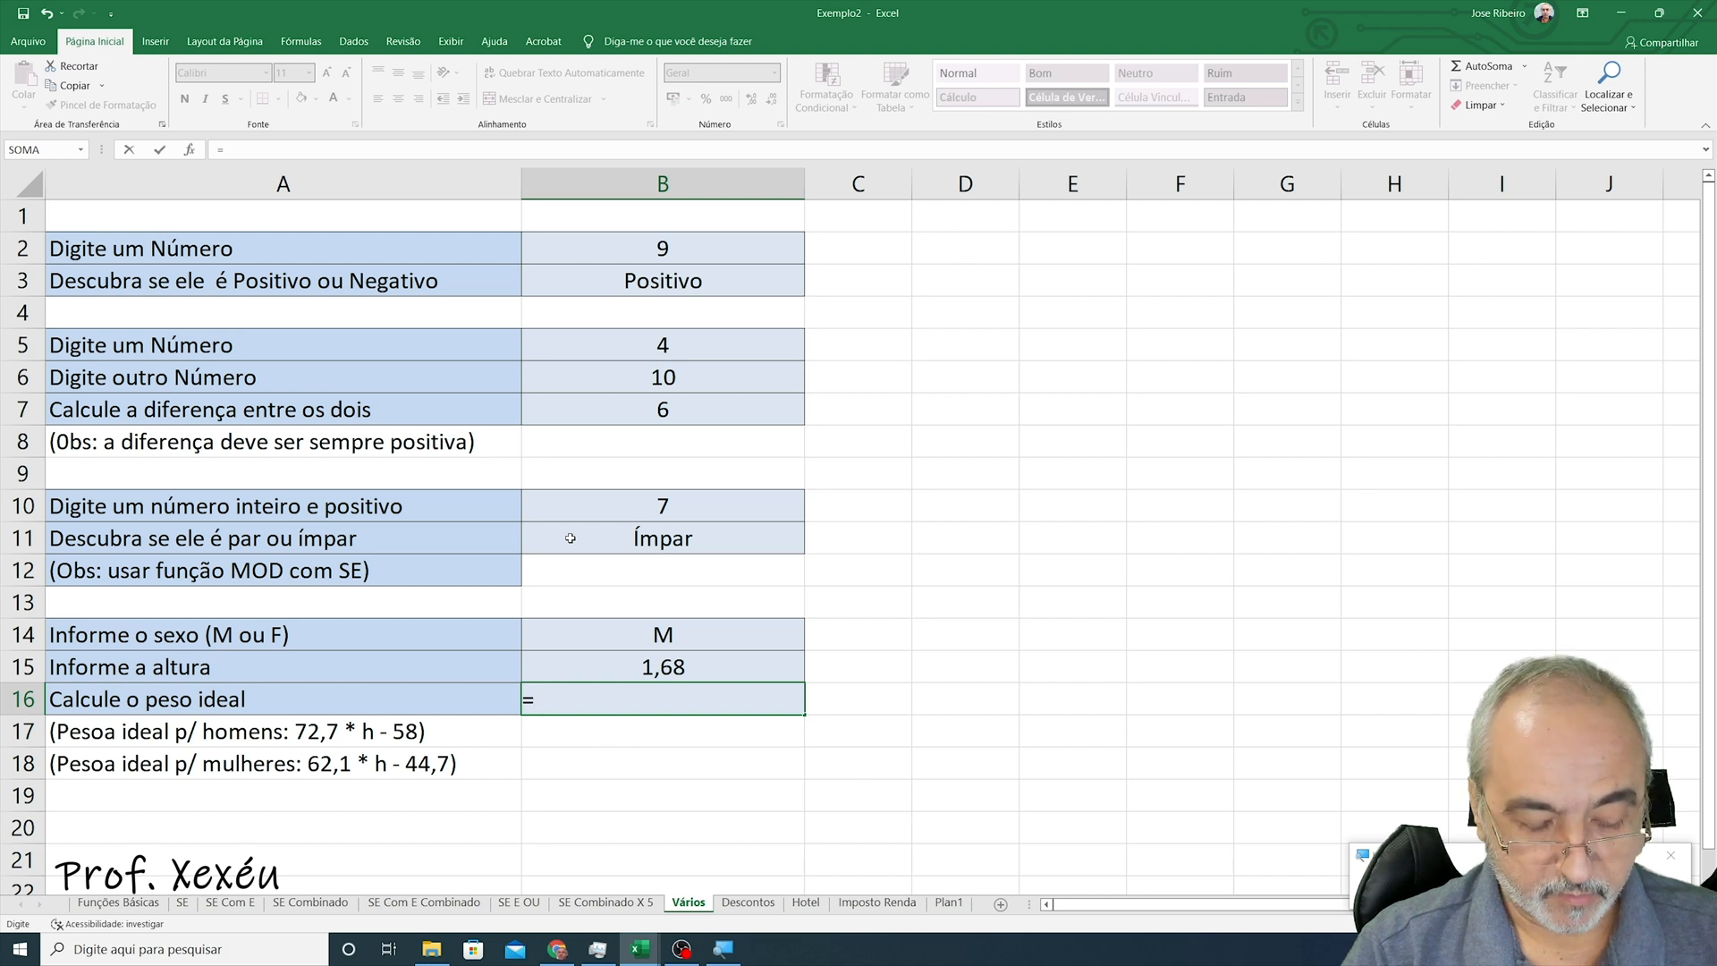
text(se()
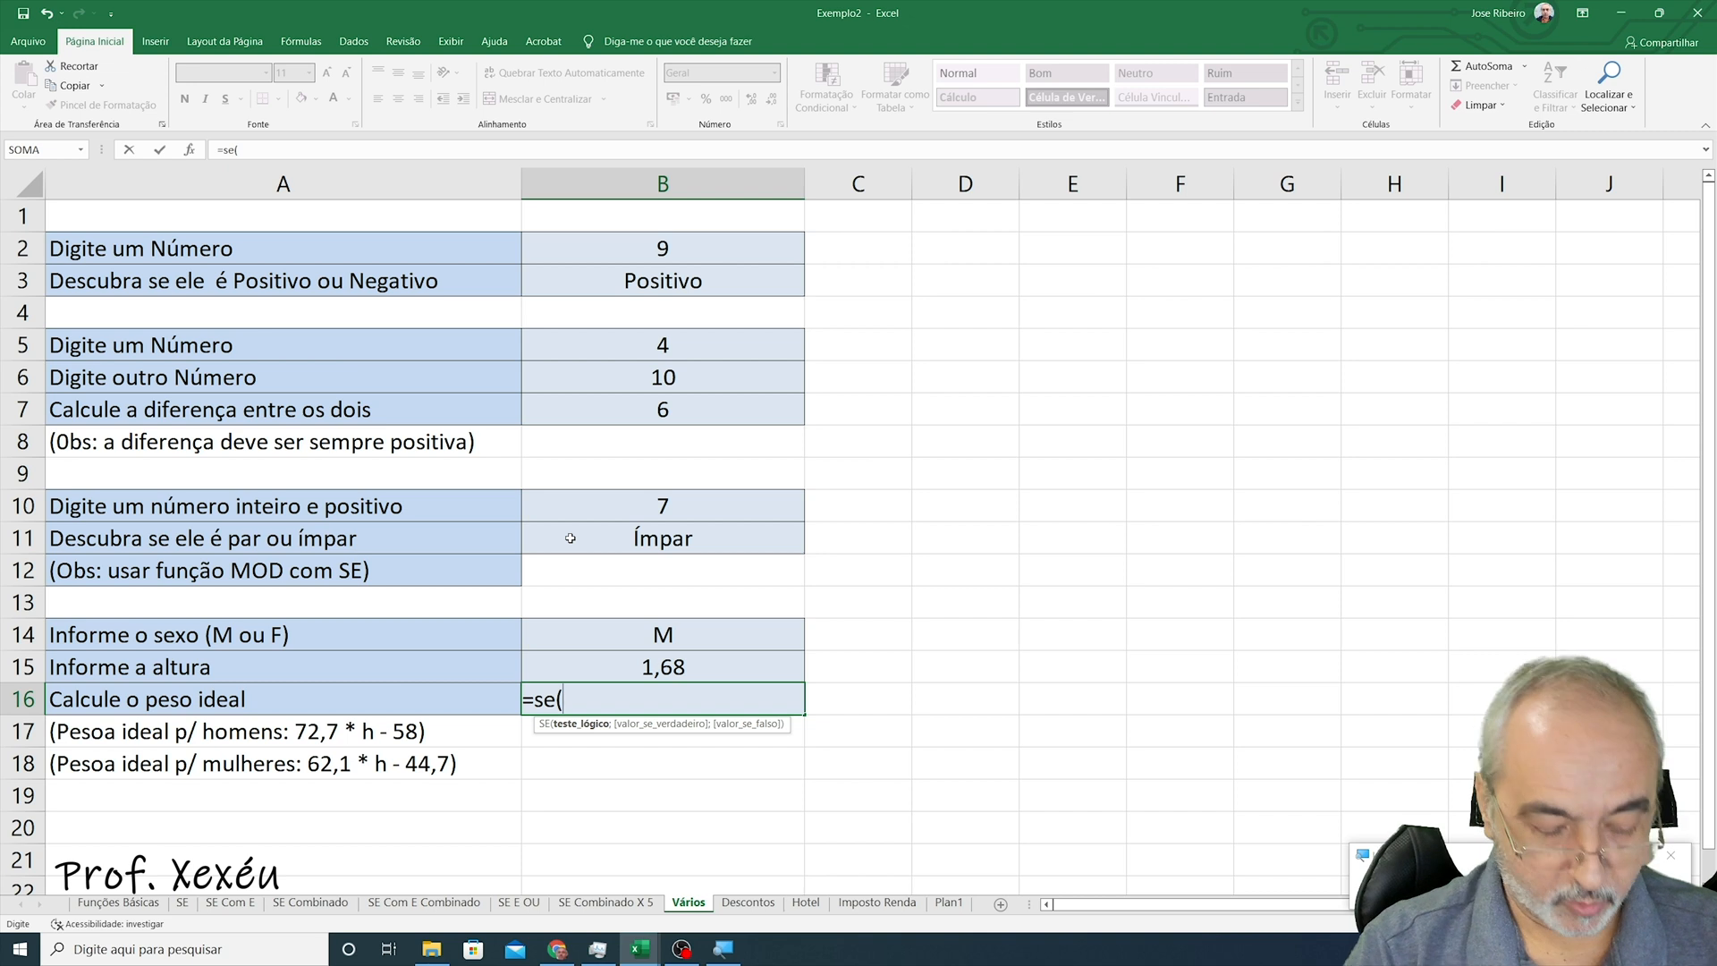
text(b14)
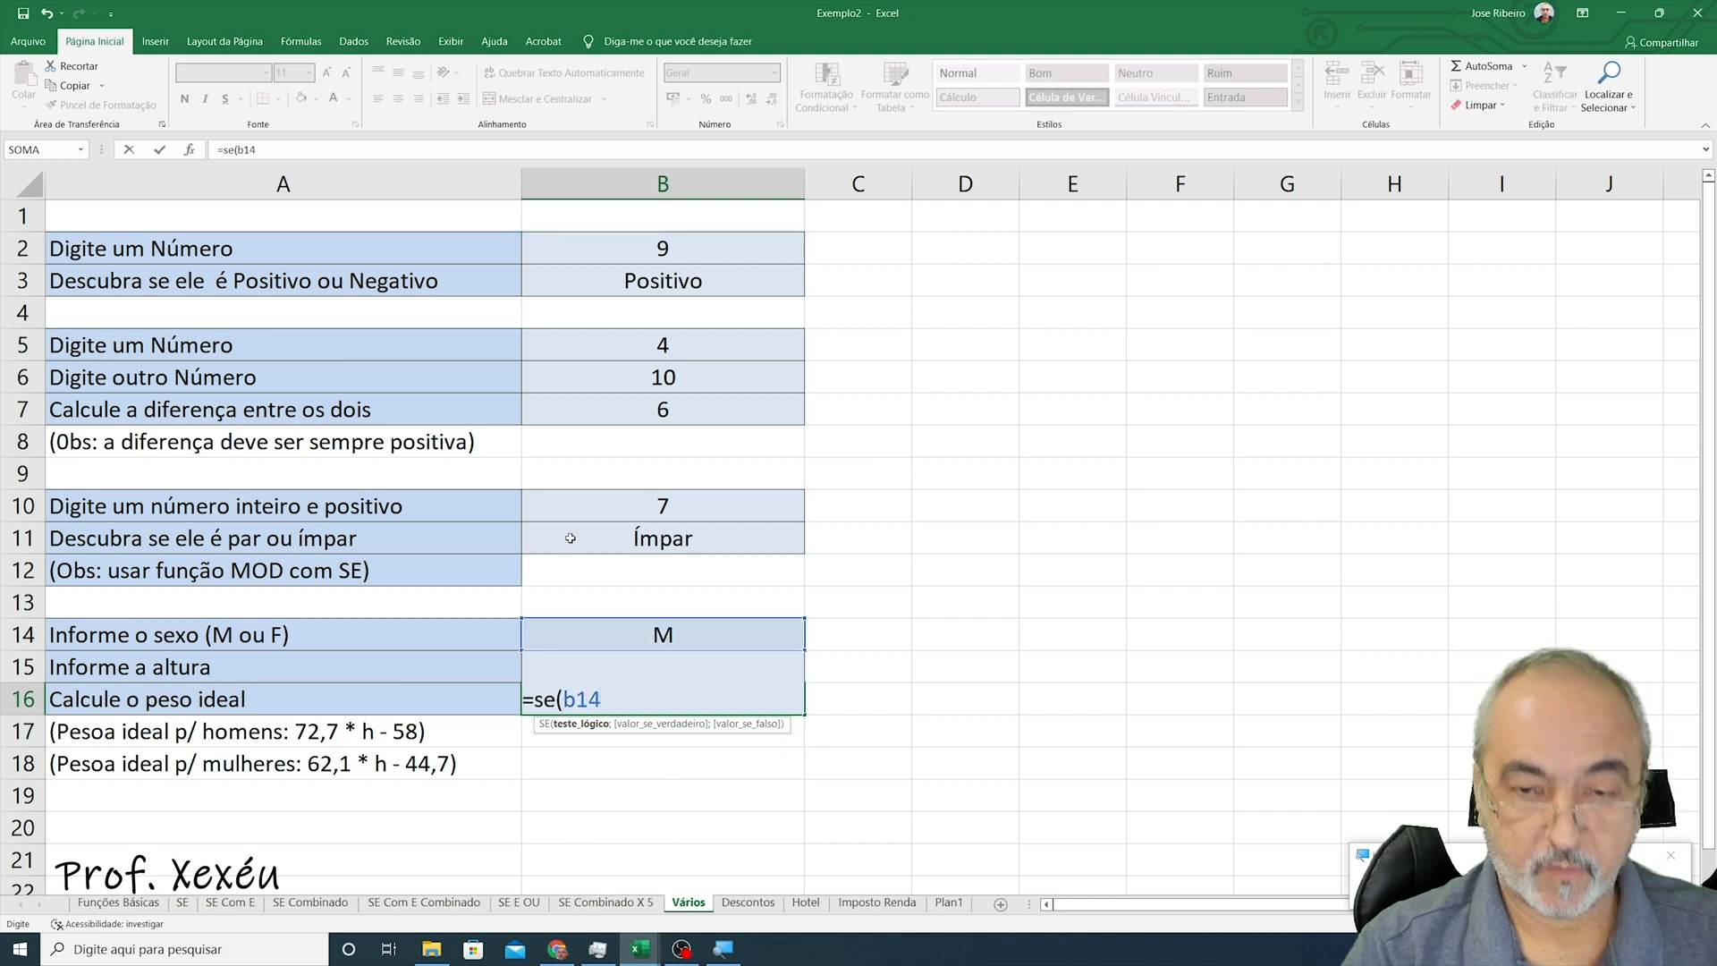
text(=")
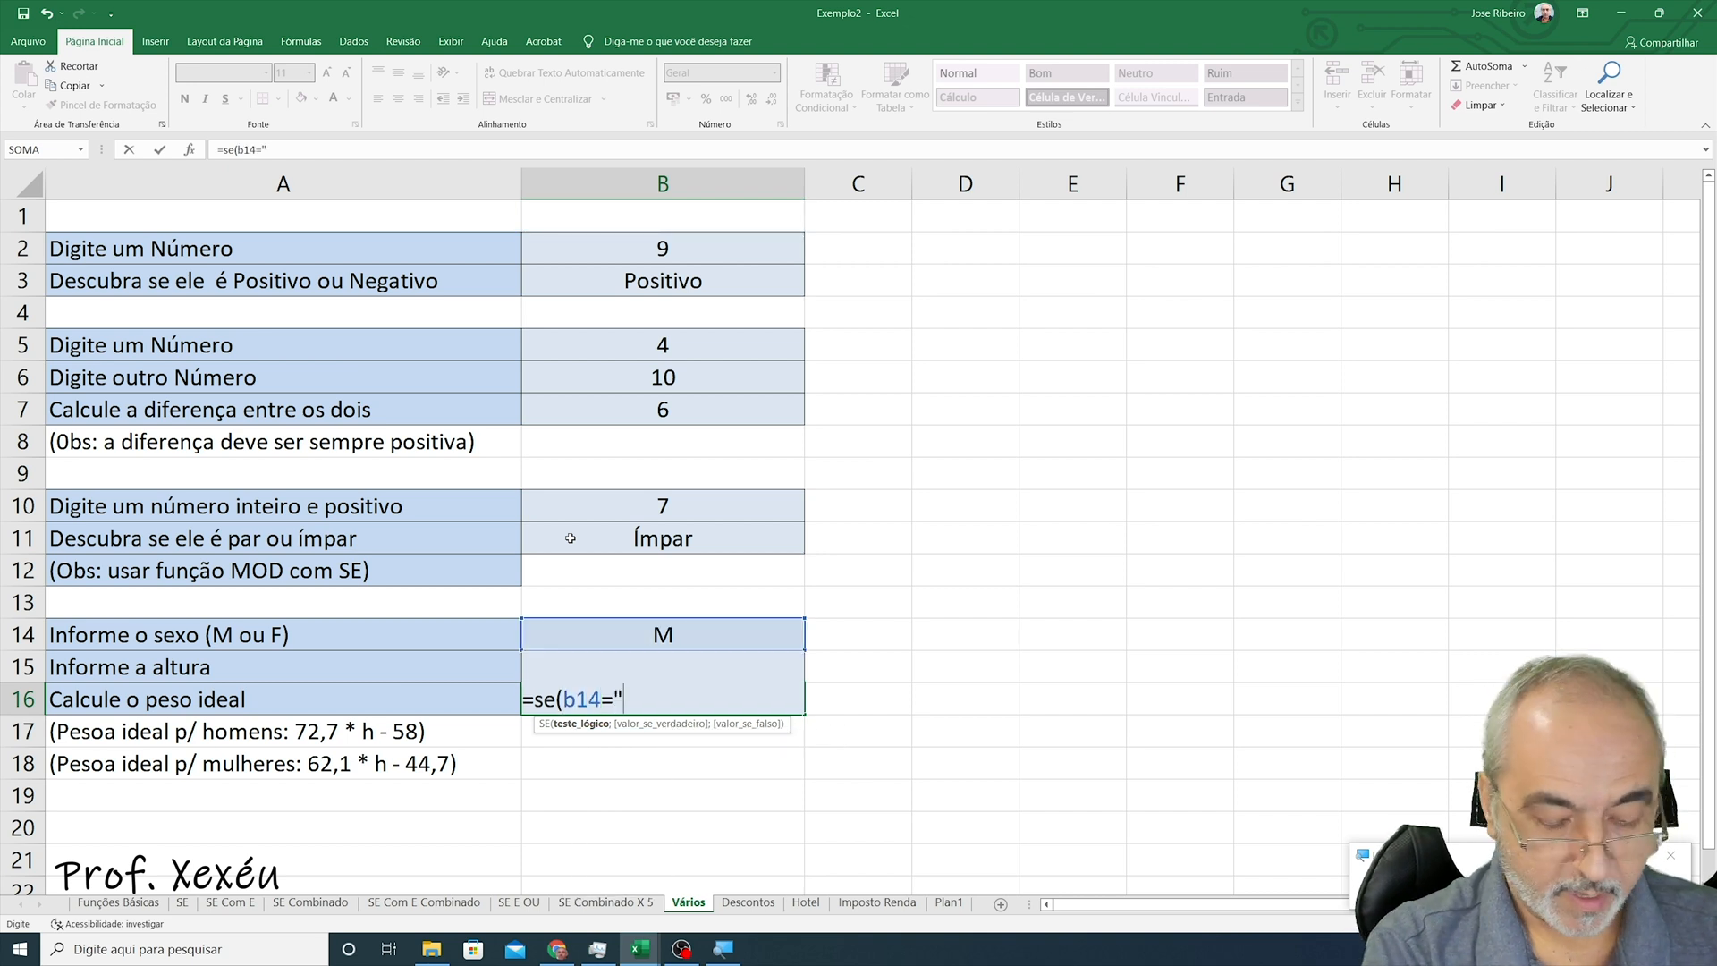
text(M")
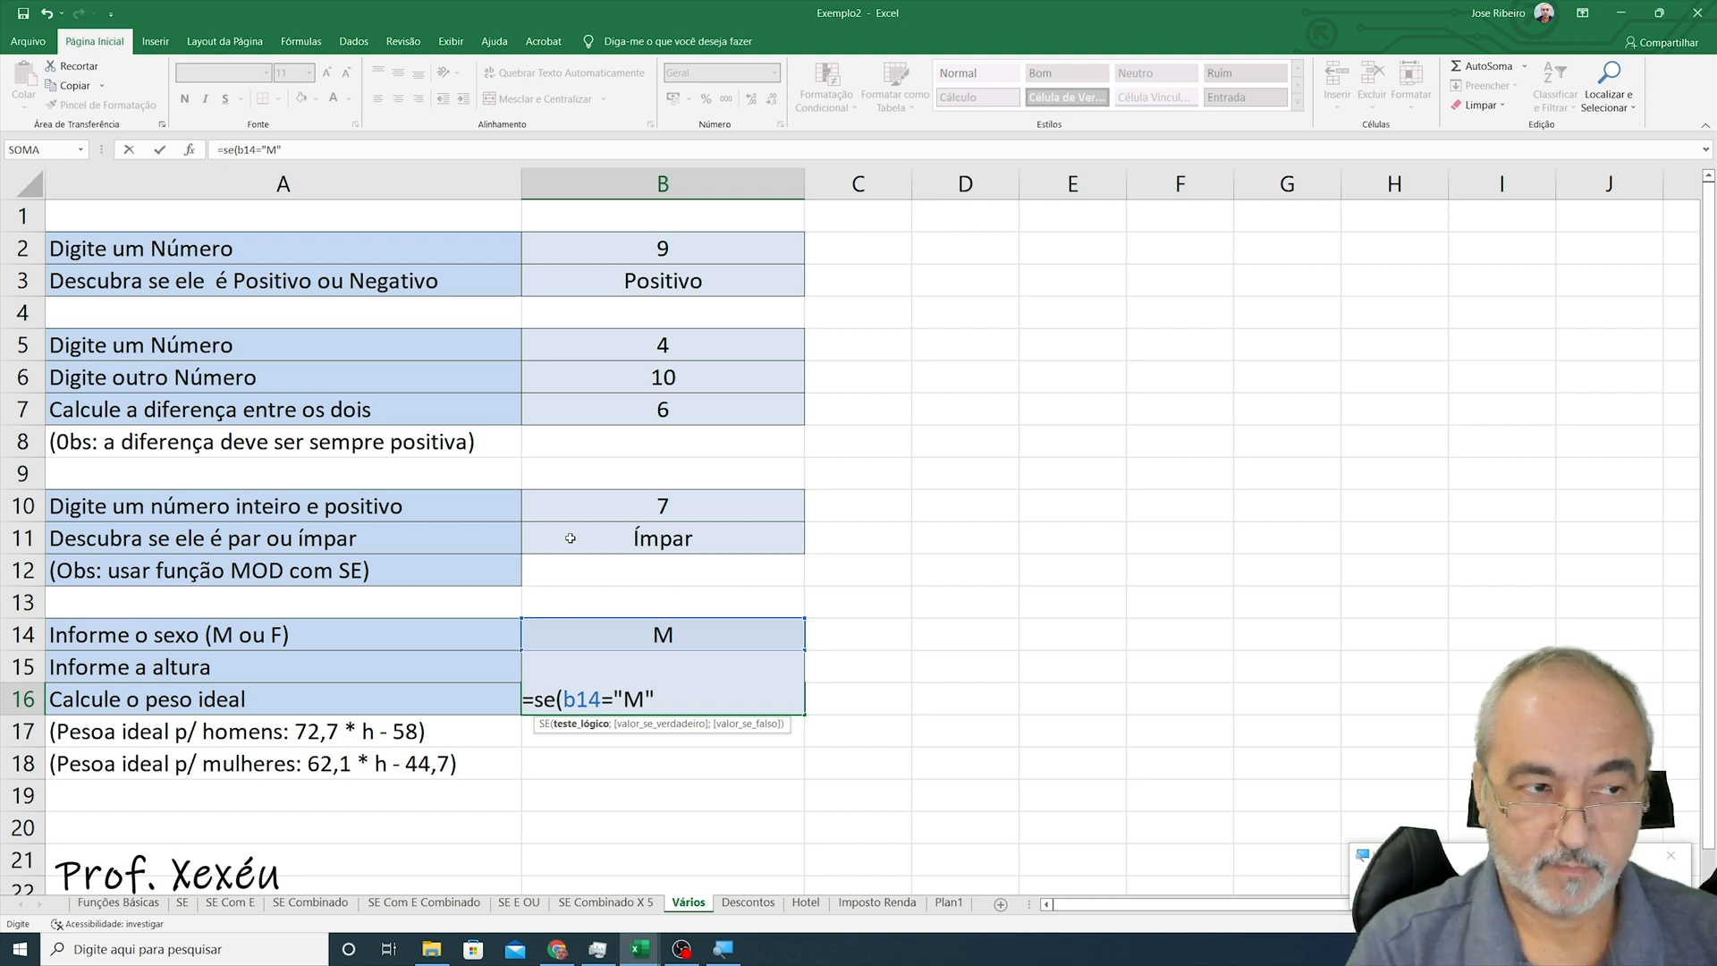
text(;)
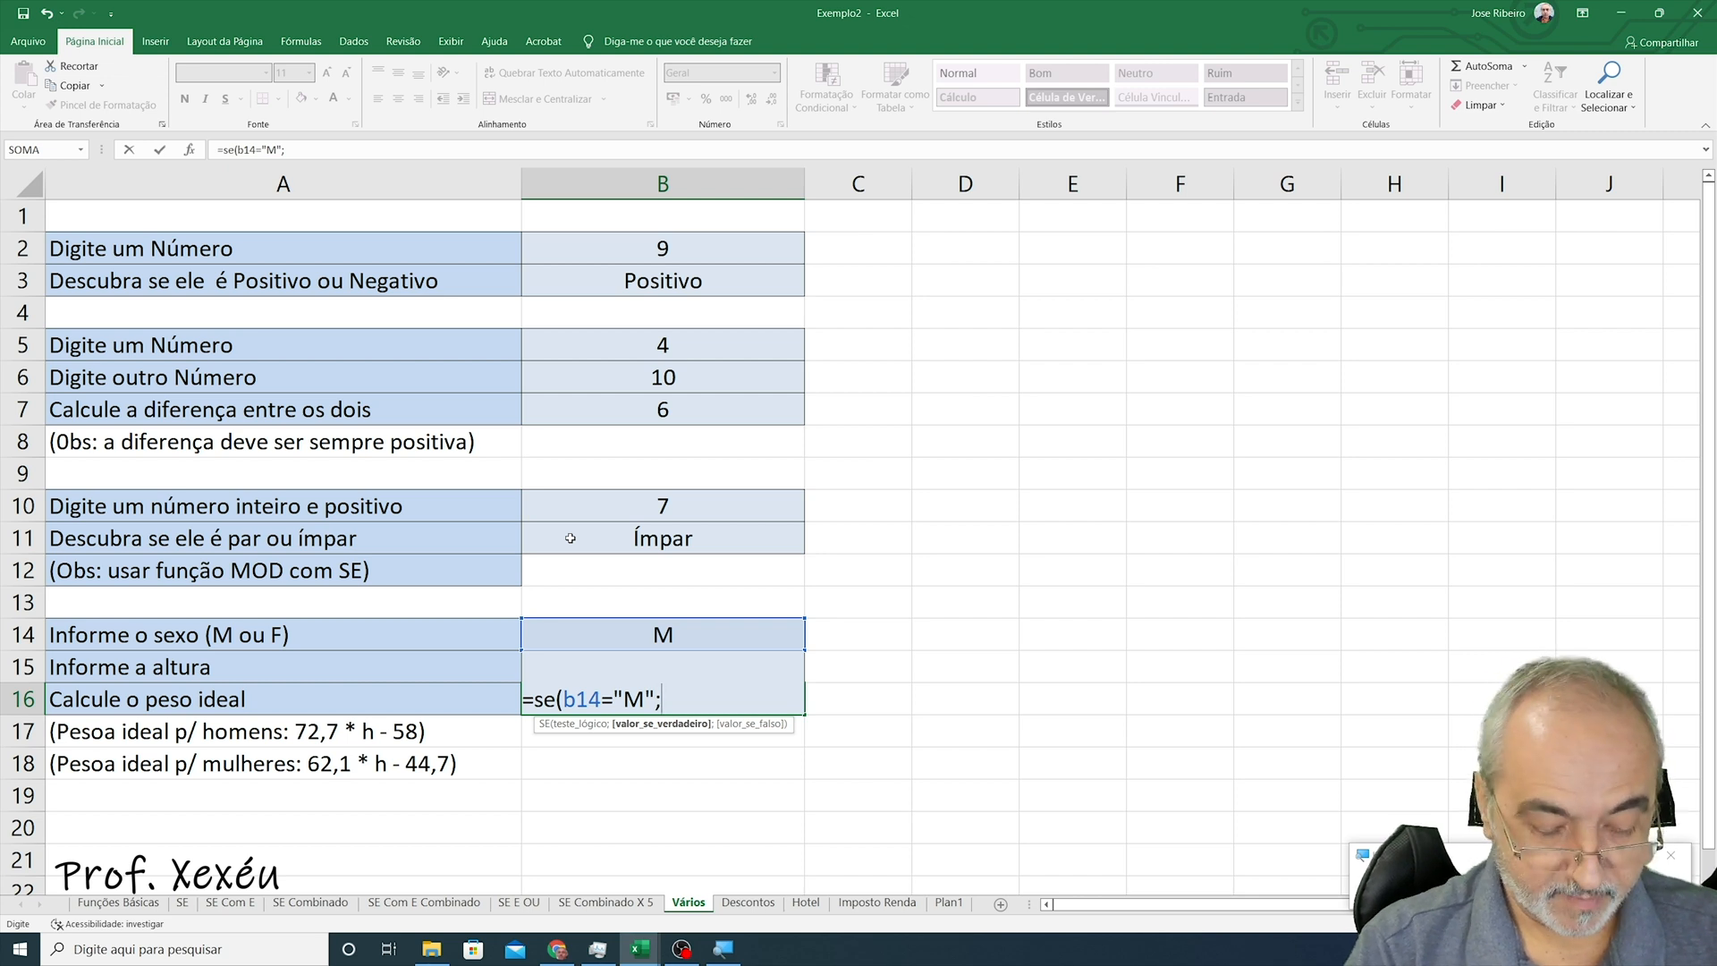
- Add 72,7*b15-58 as the value-if-true argument of the B16 formula
text(72,)
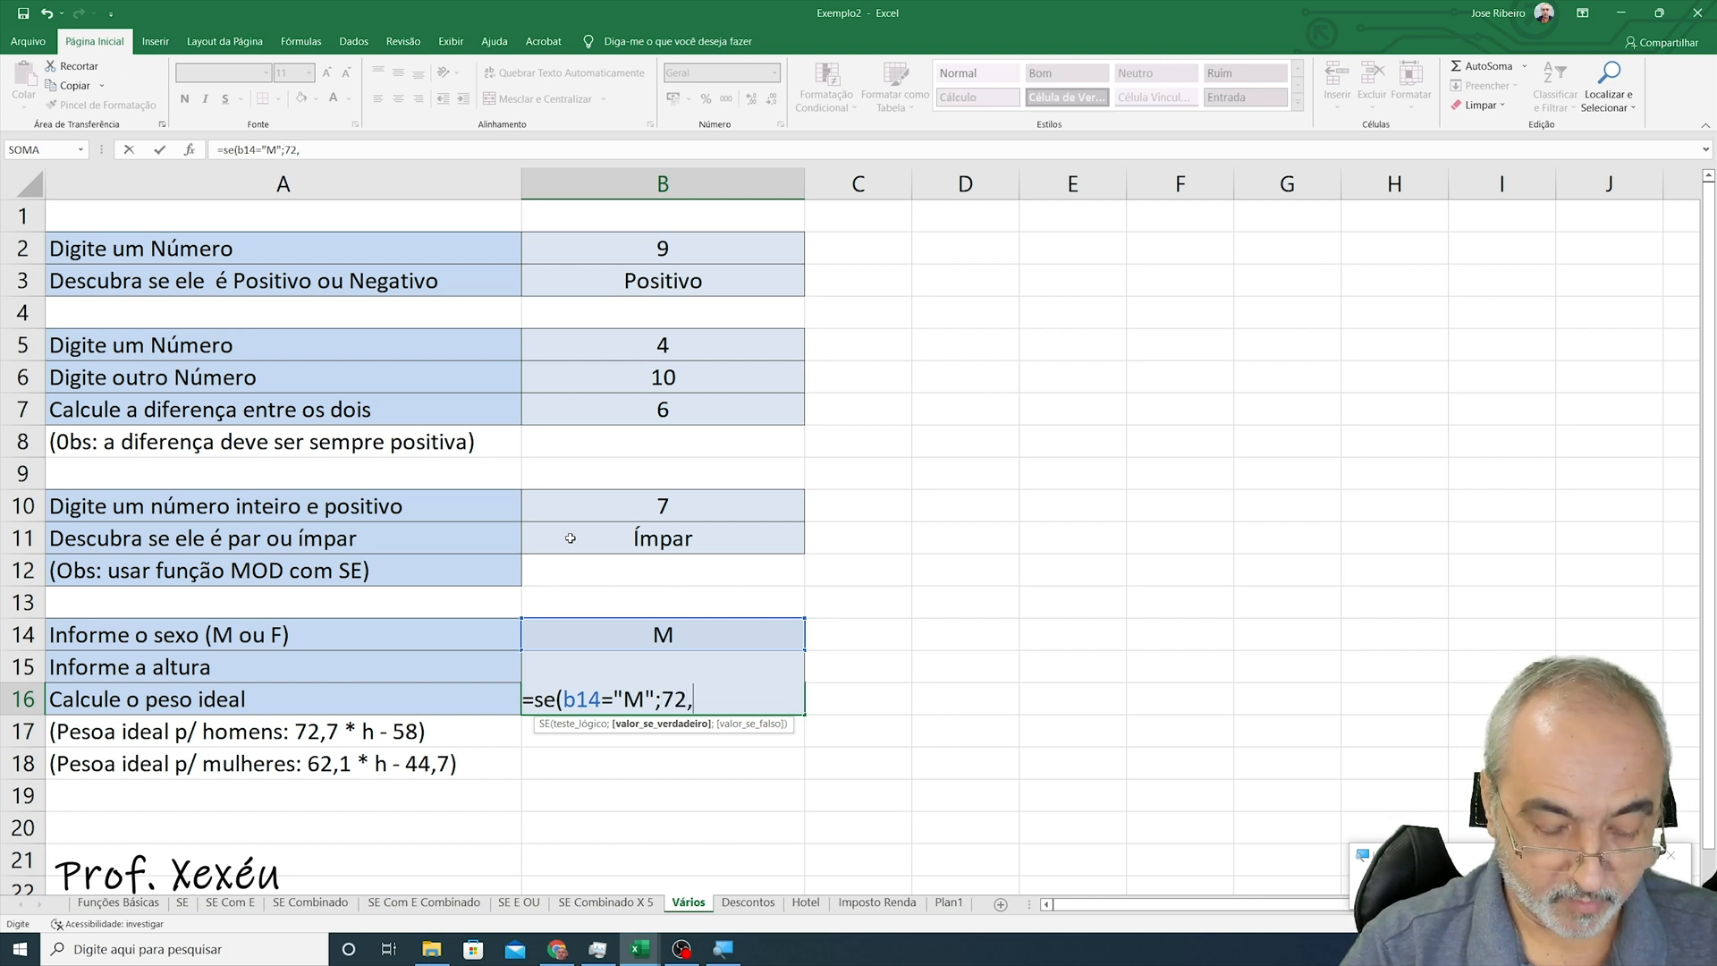
text(7*)
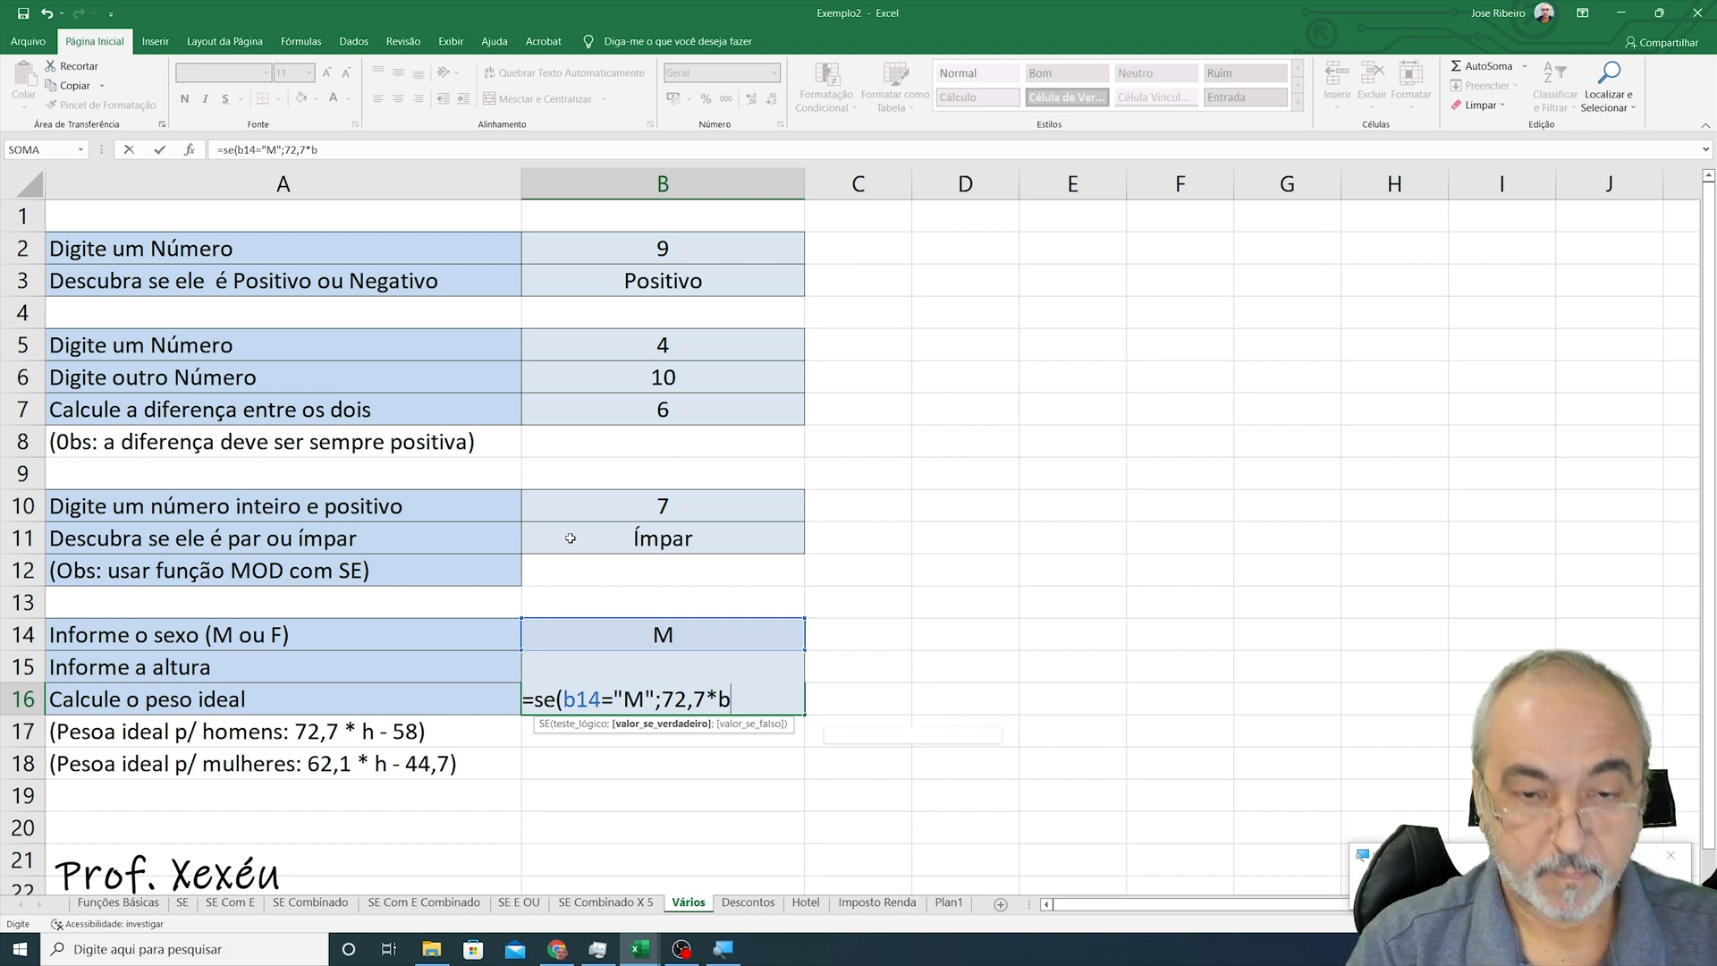
text(b5)
key(BackSpace)
text(15)
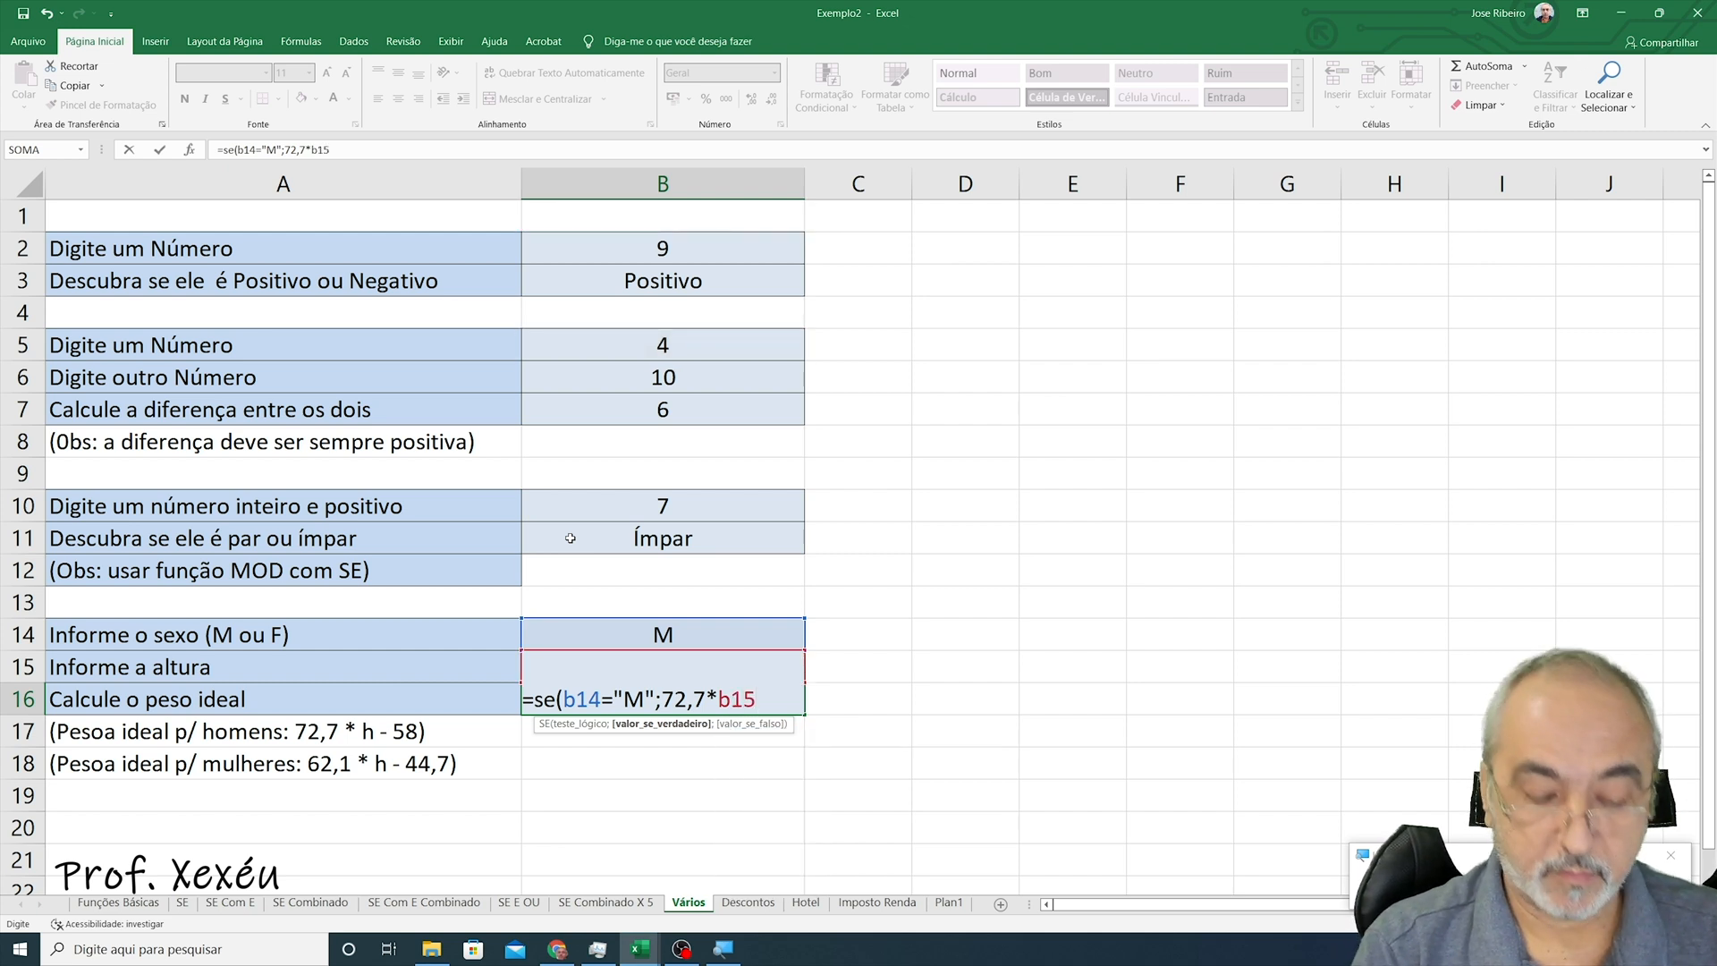
text(-)
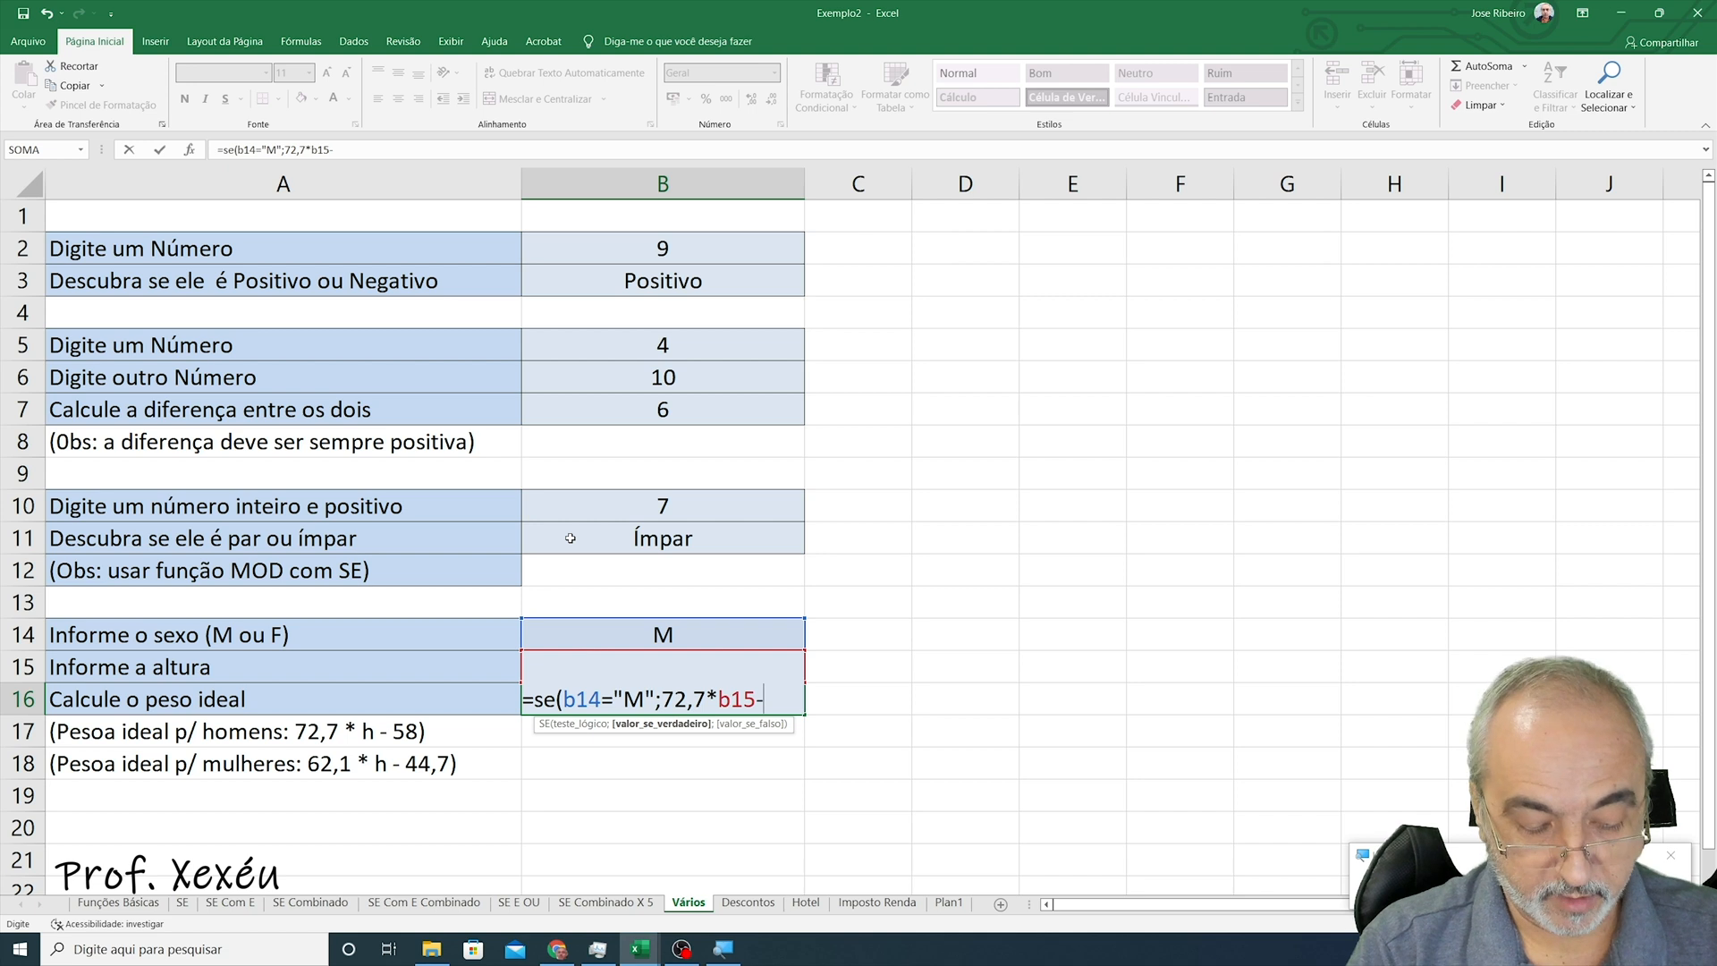
text(58)
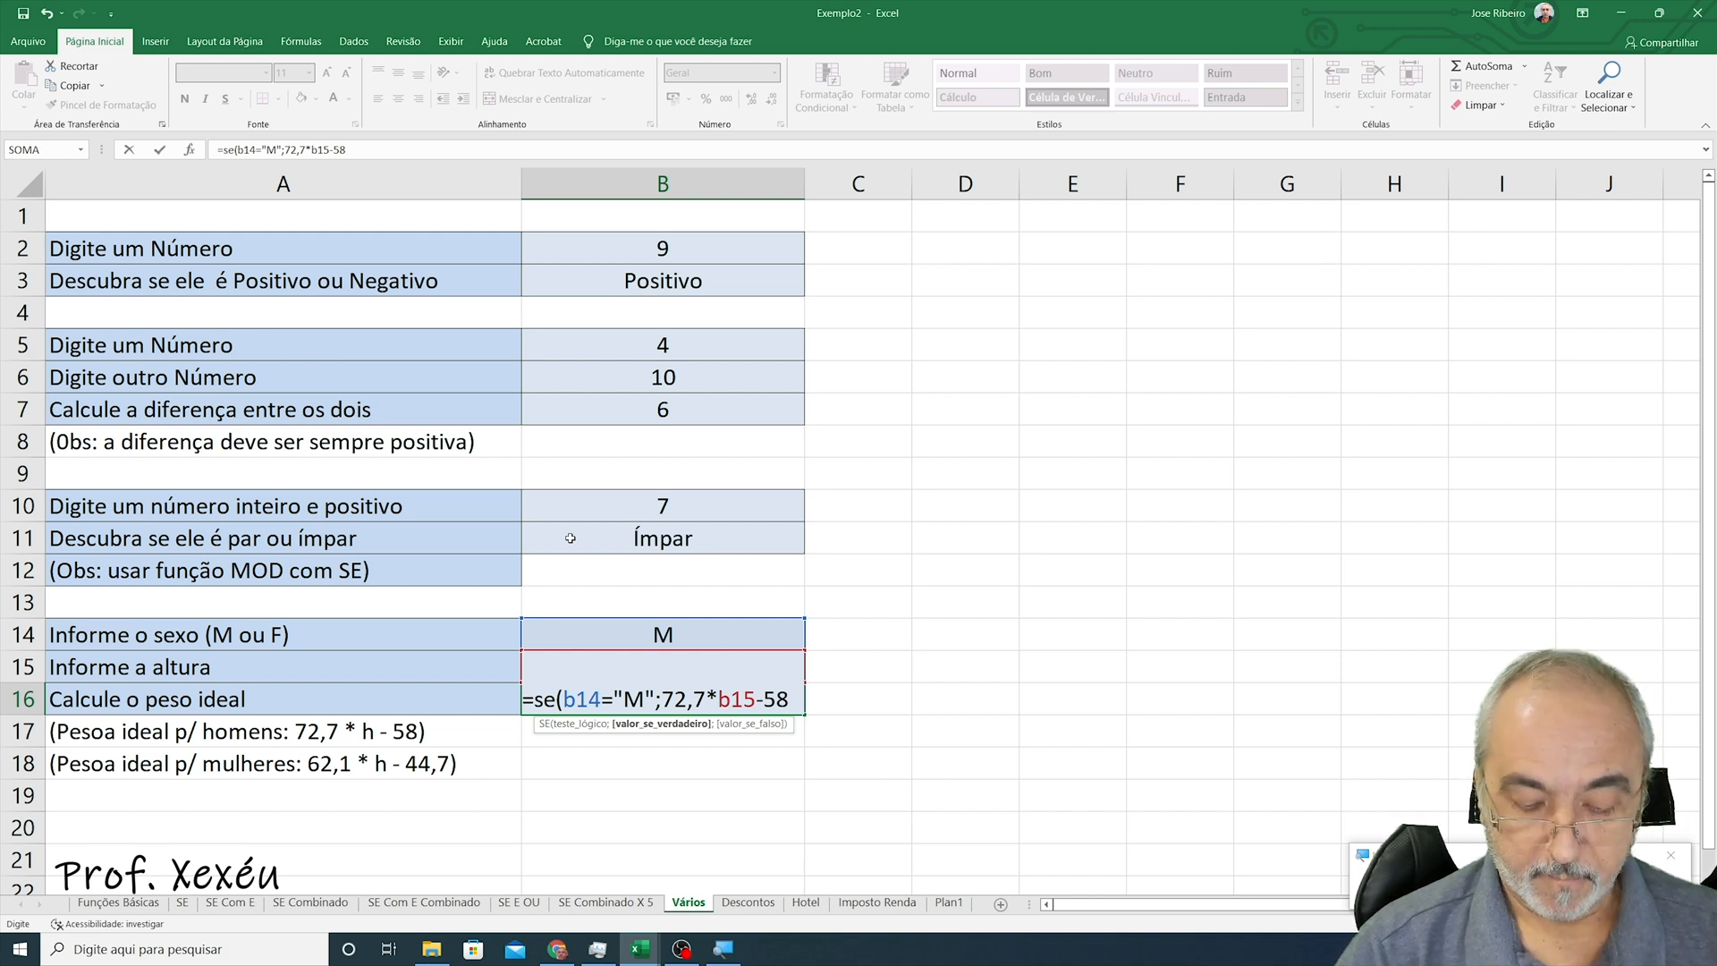
text(;)
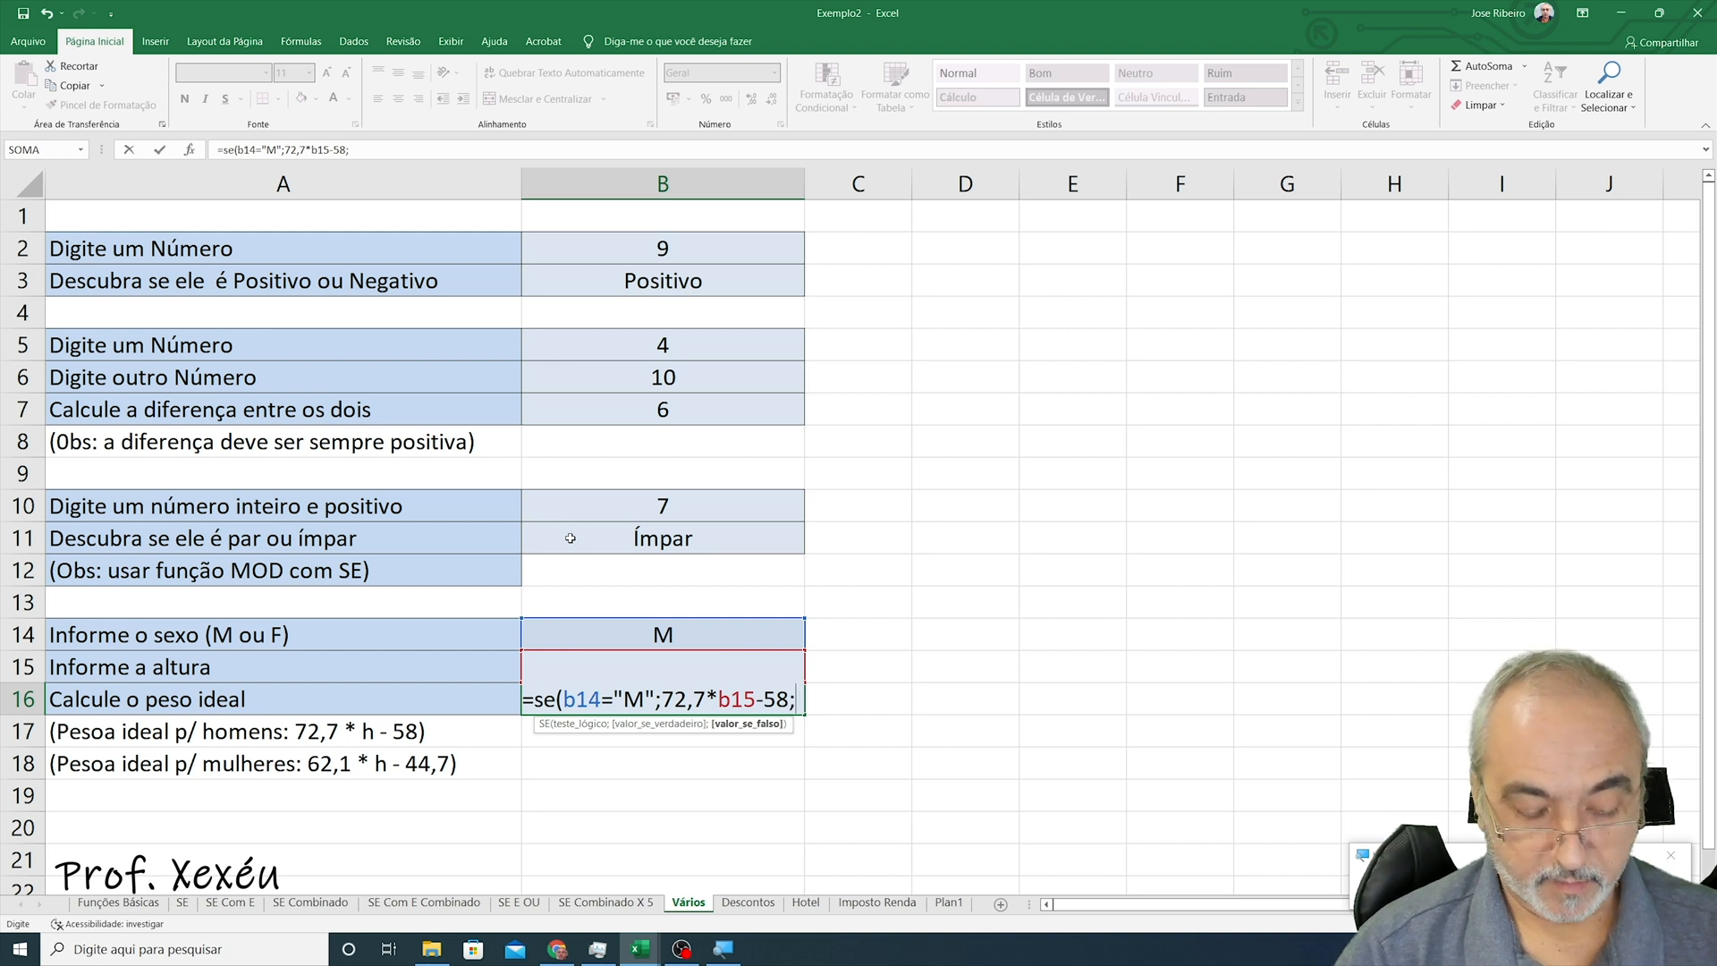
text(62)
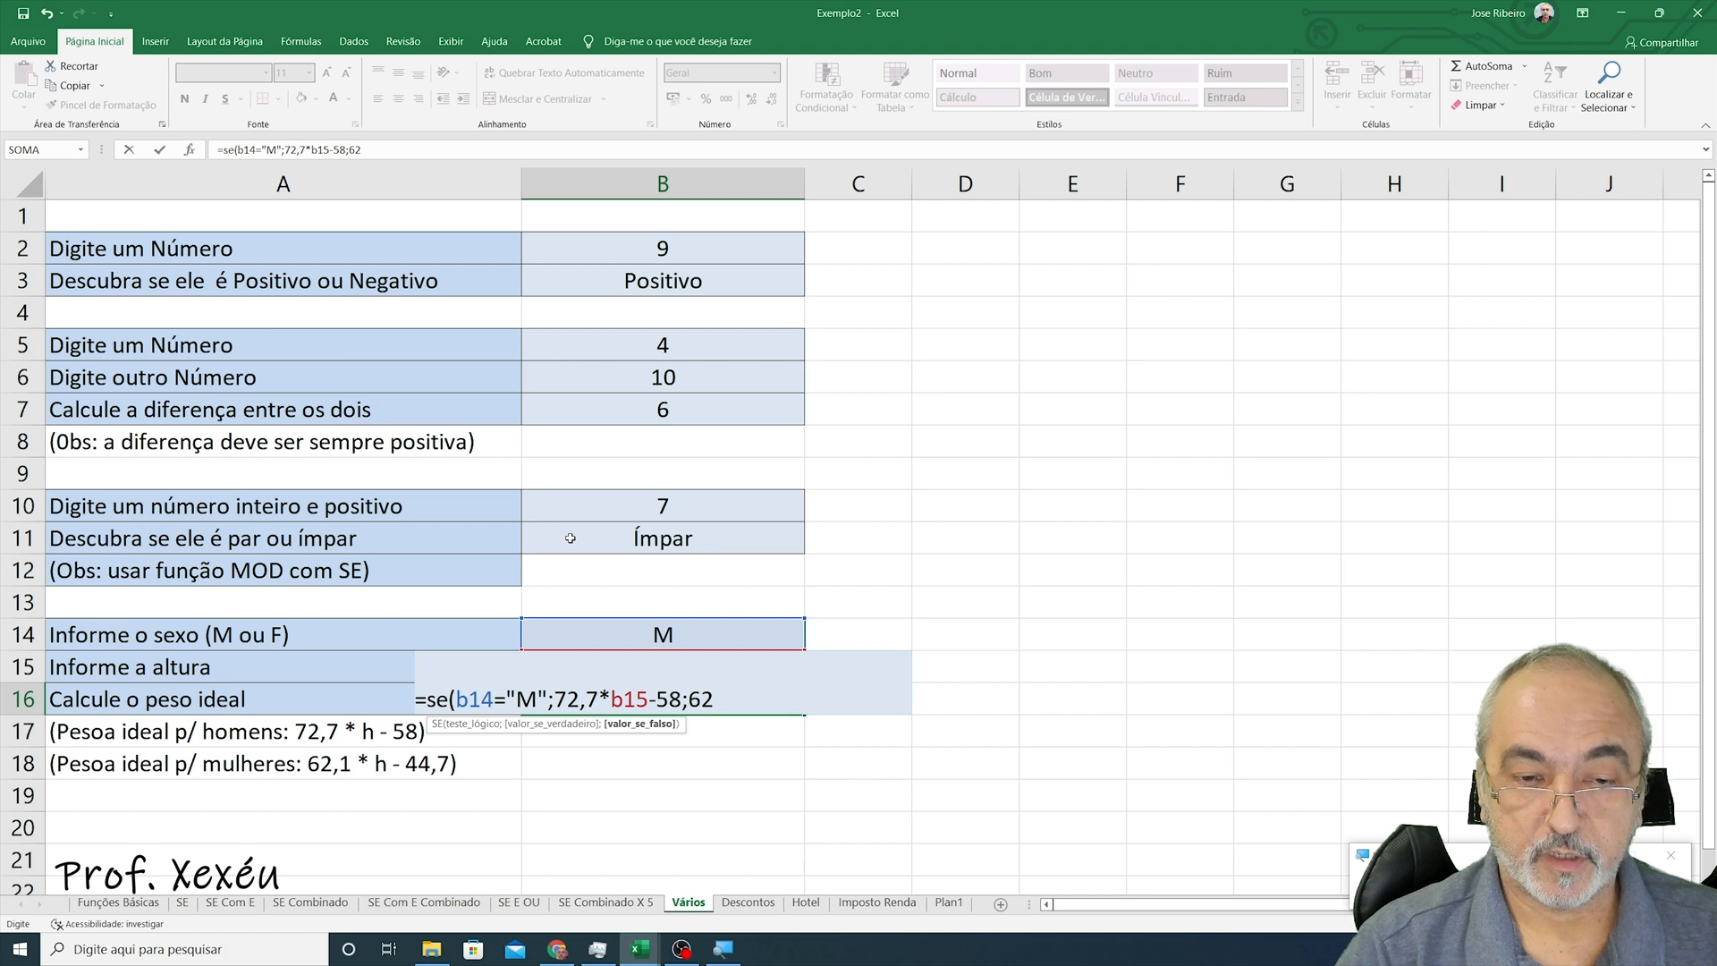
text(,)
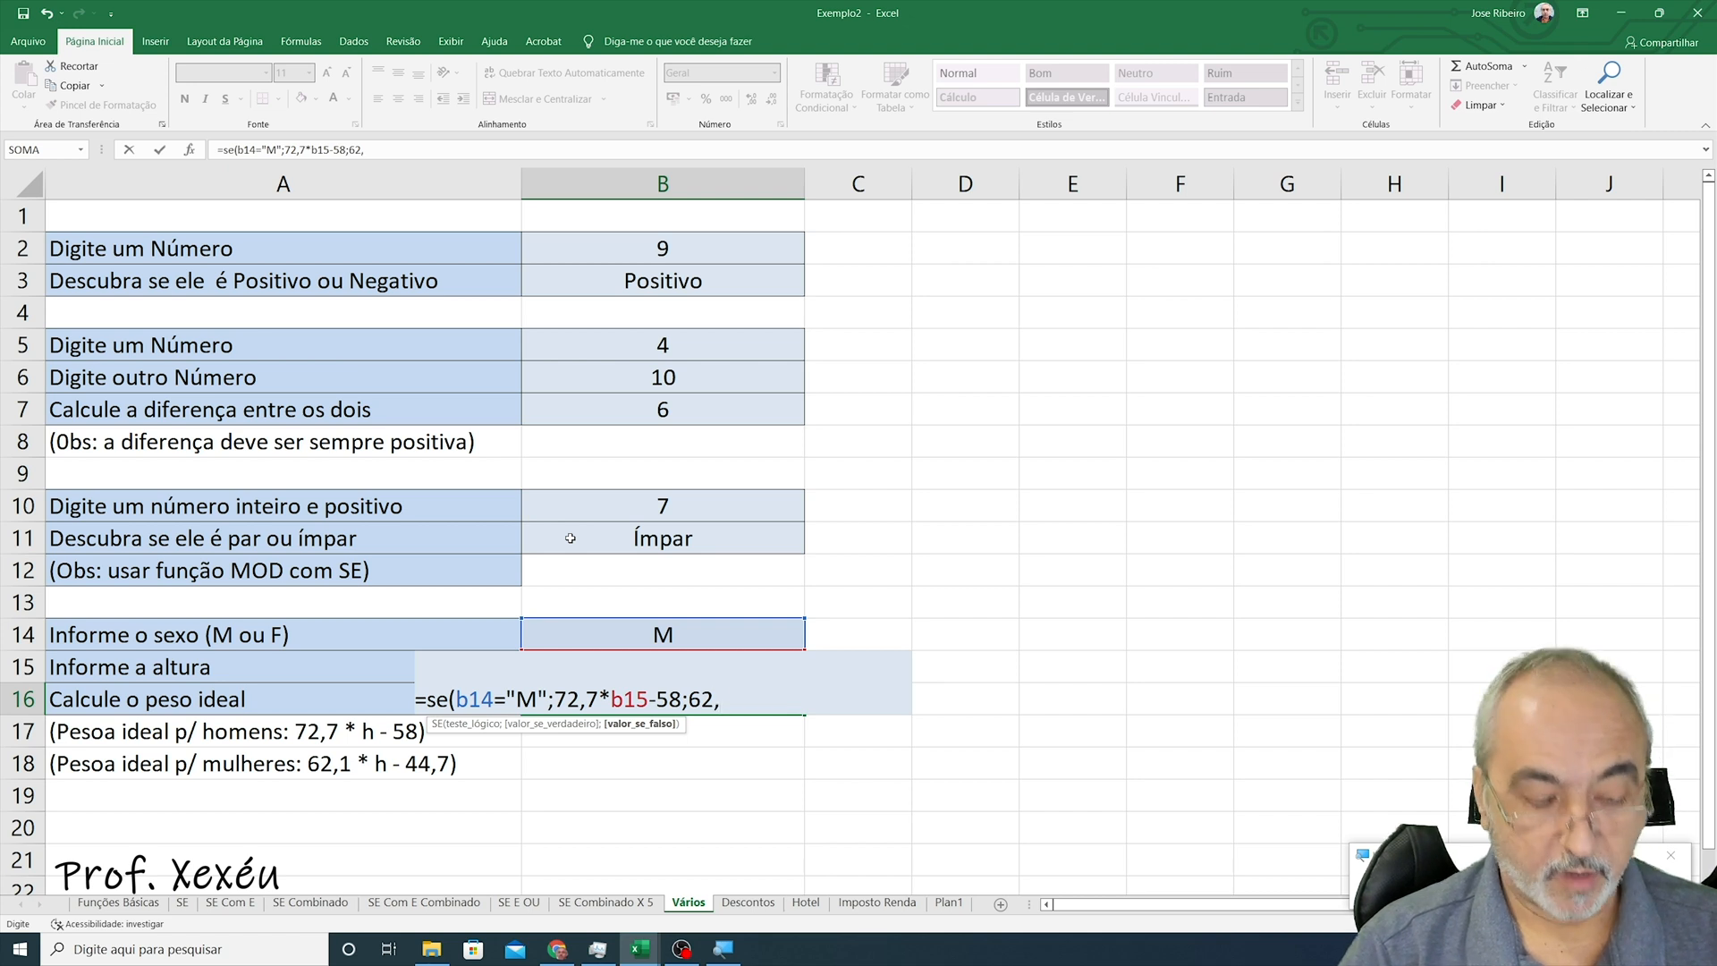
text(1*)
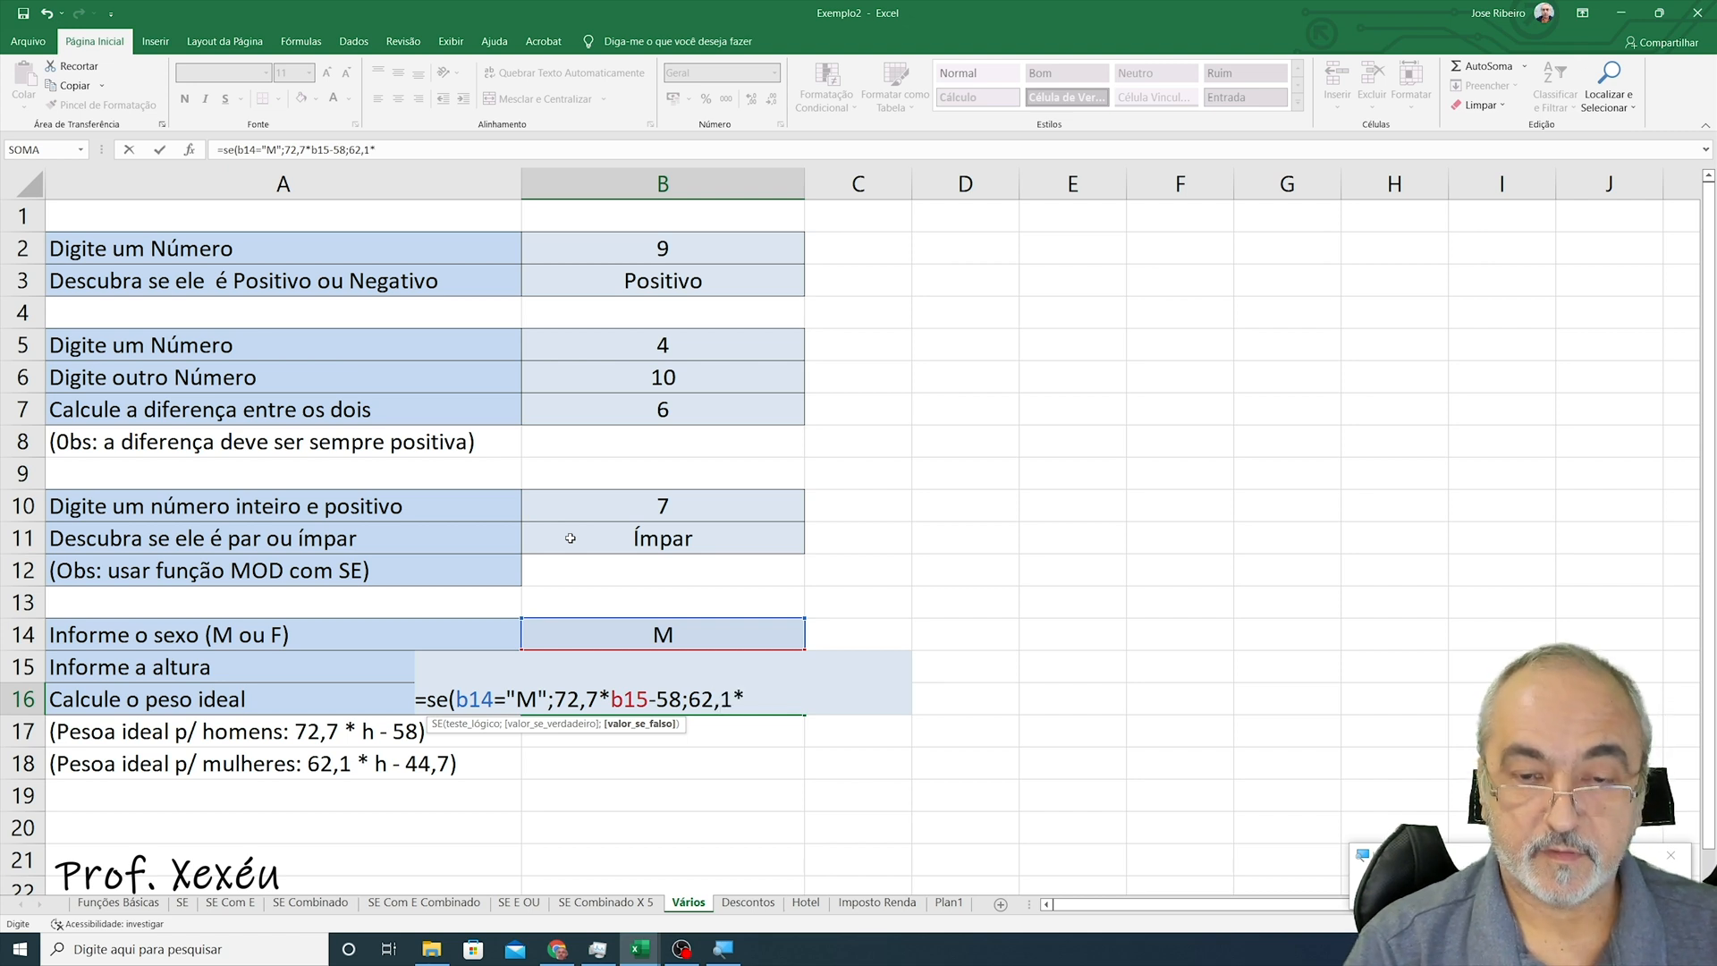
text(b15)
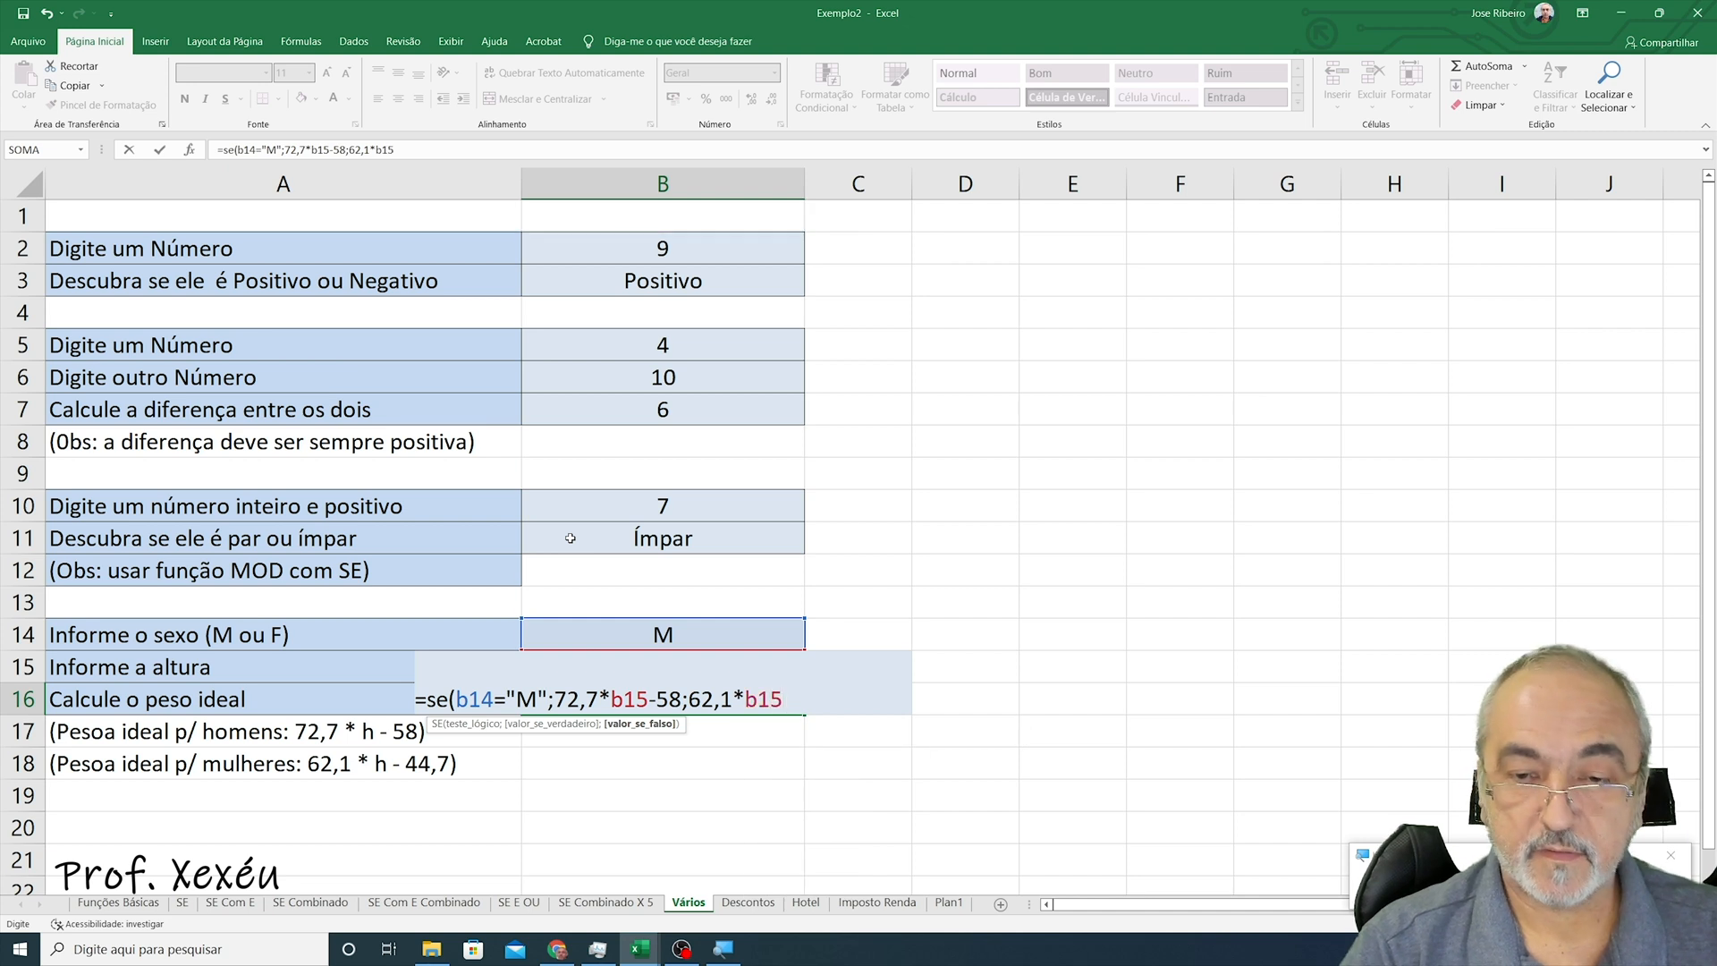
text(-)
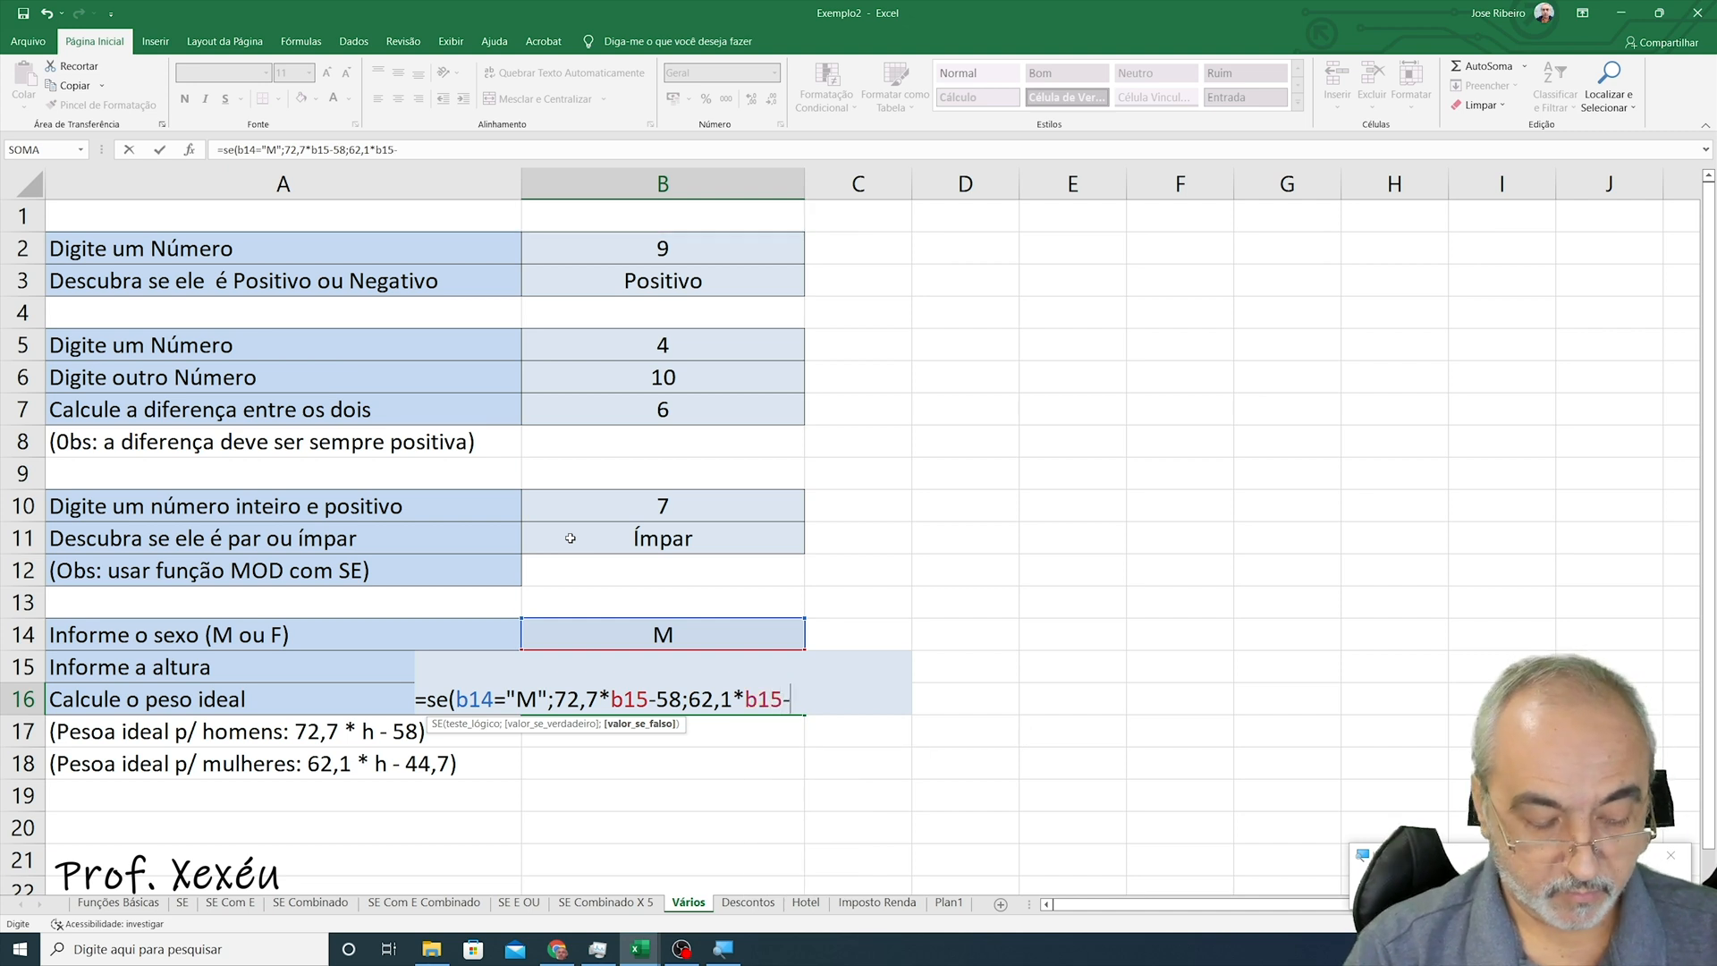
text(44,7)
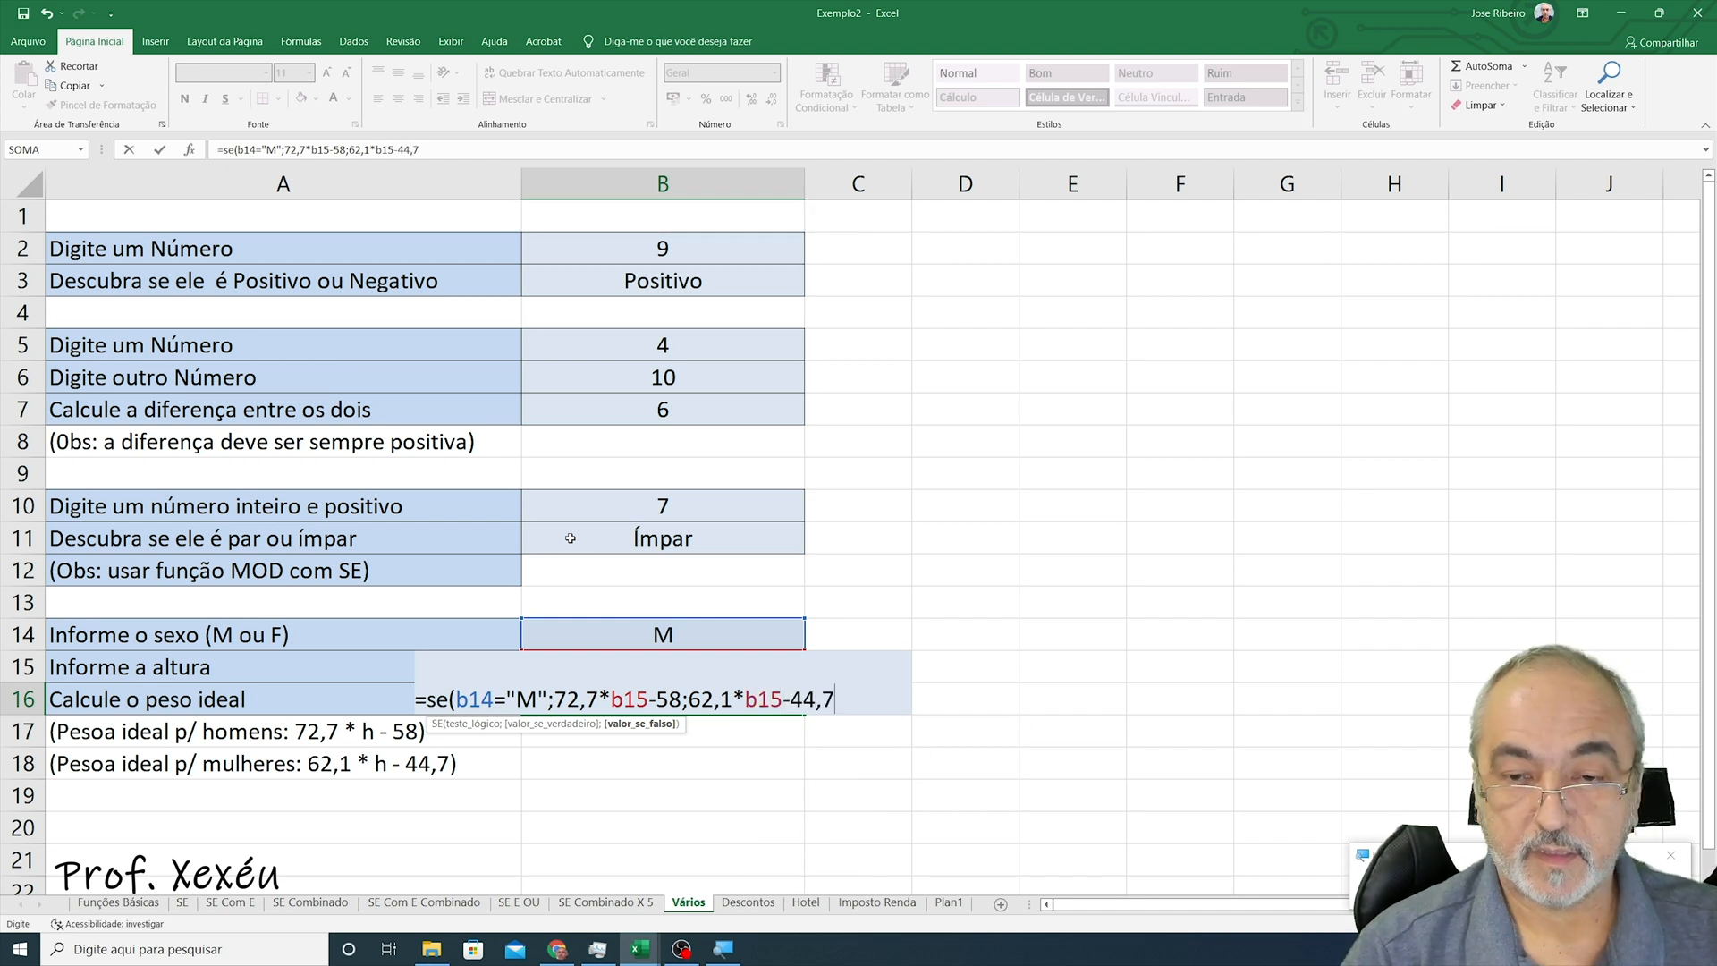
text())
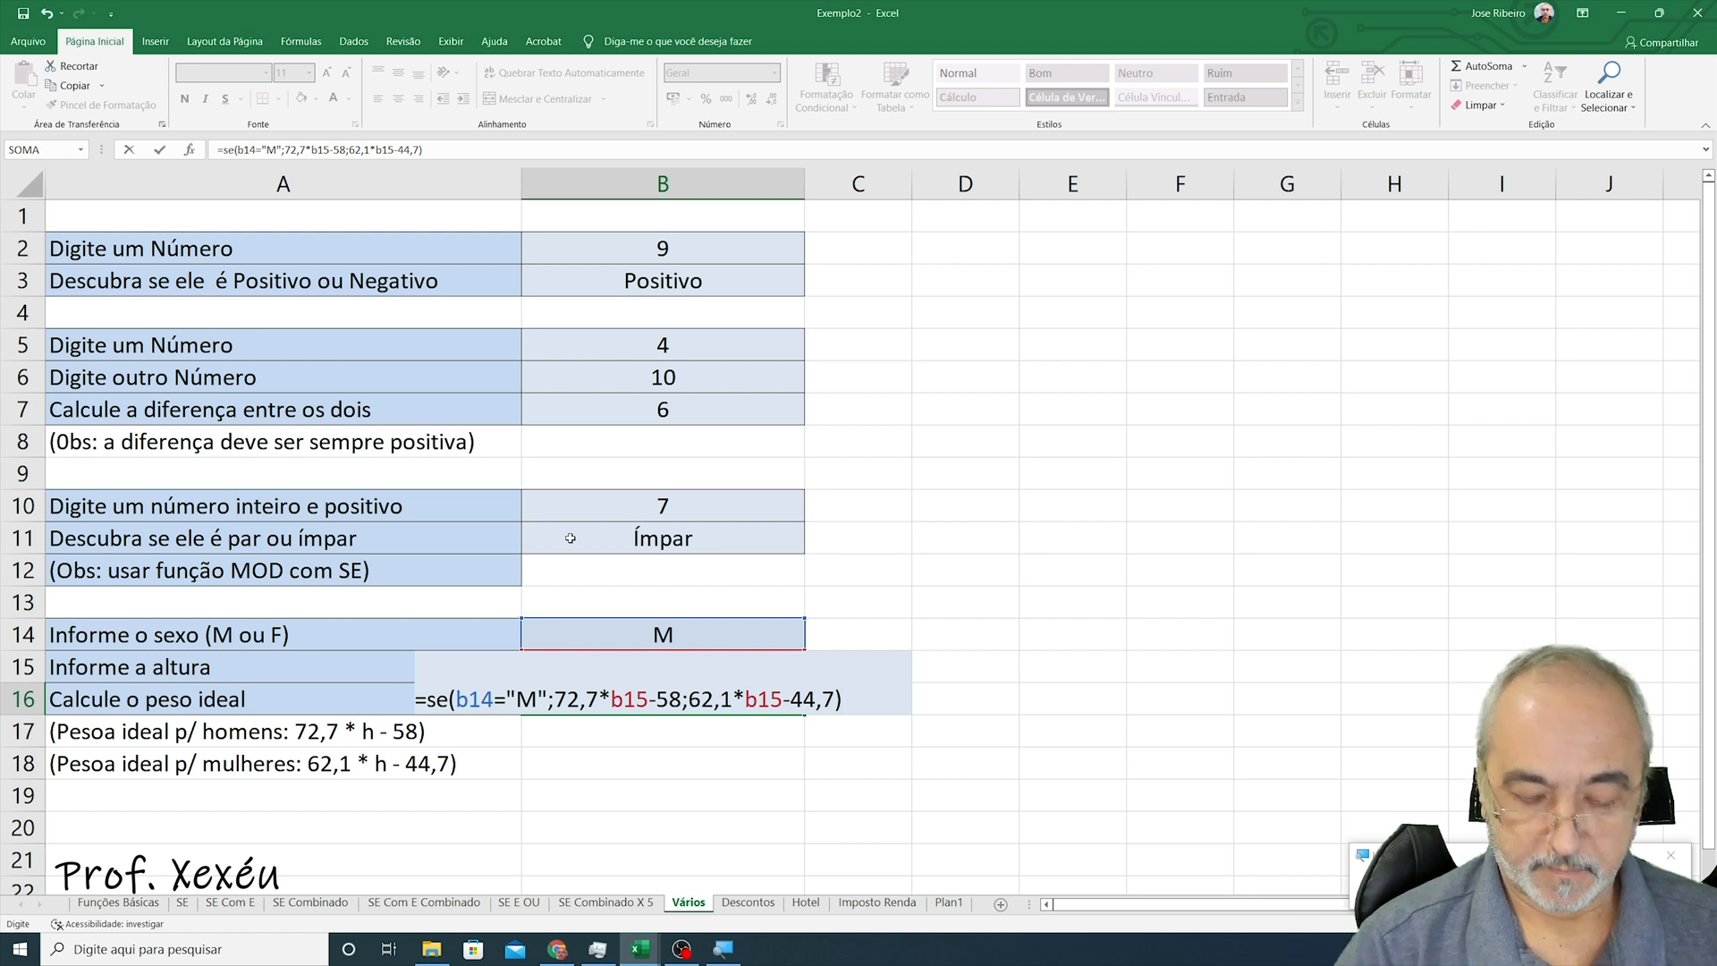
- Add 62,1*b15-44,7 as the value-if-false argument, close the B16 formula and enter it
key(Return)
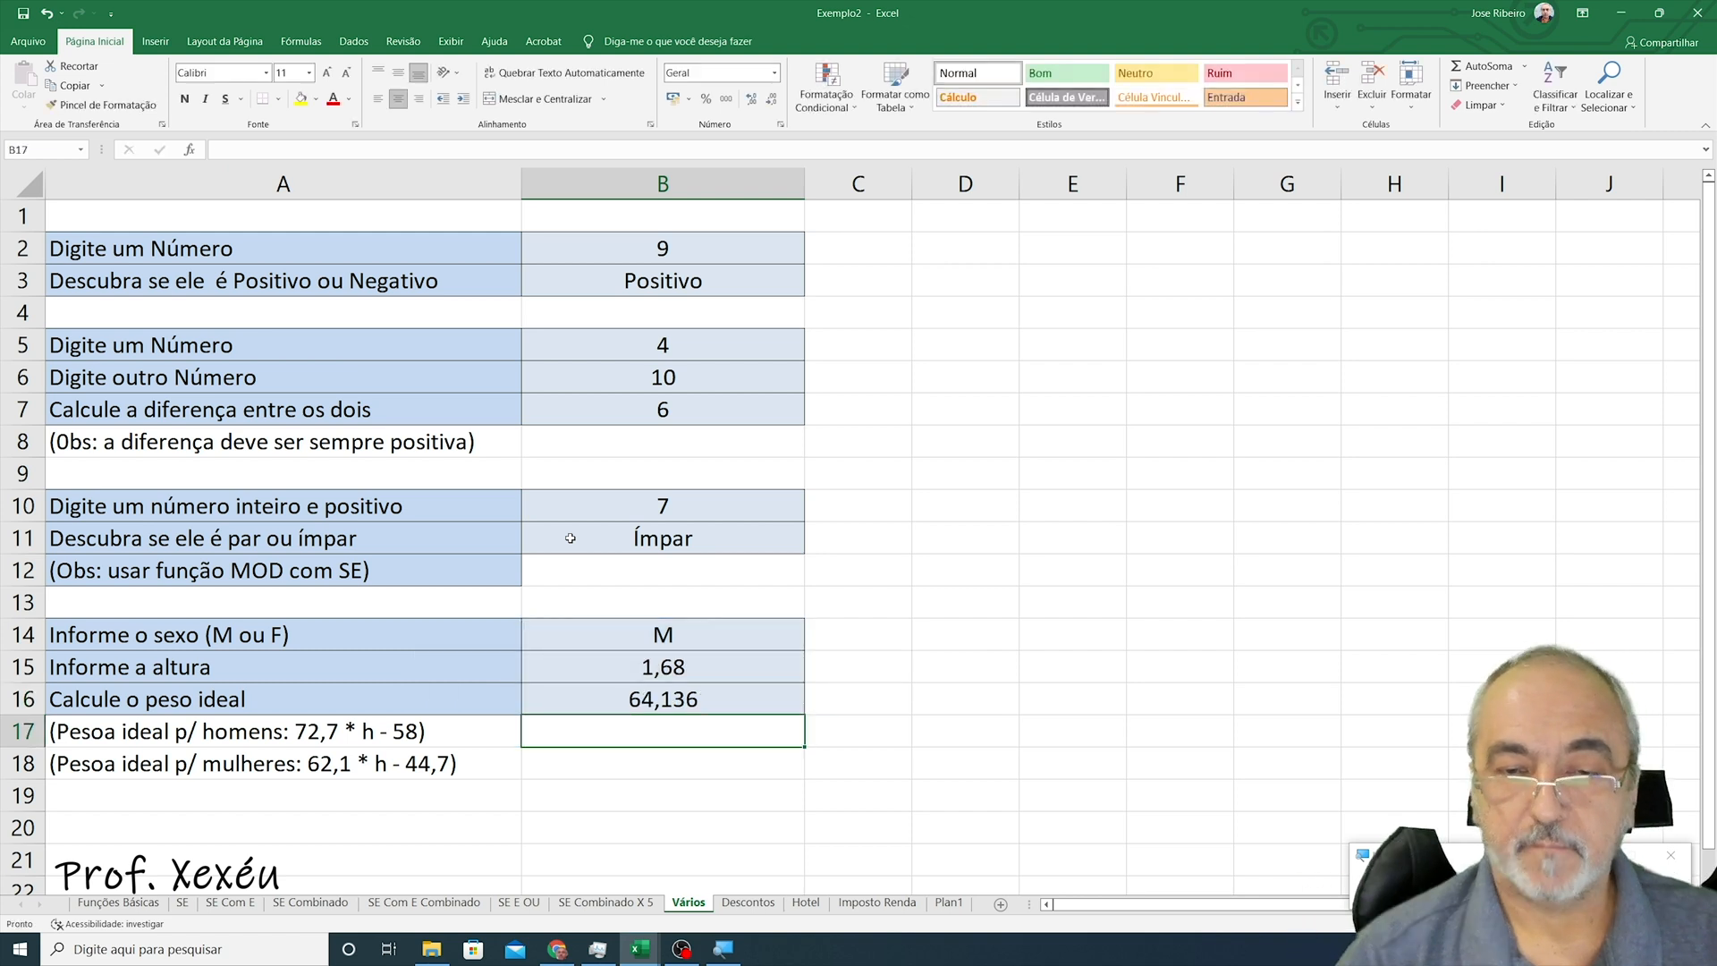
- Change the height in B15 to 1,80 to test the ideal weight formula
key(Up)
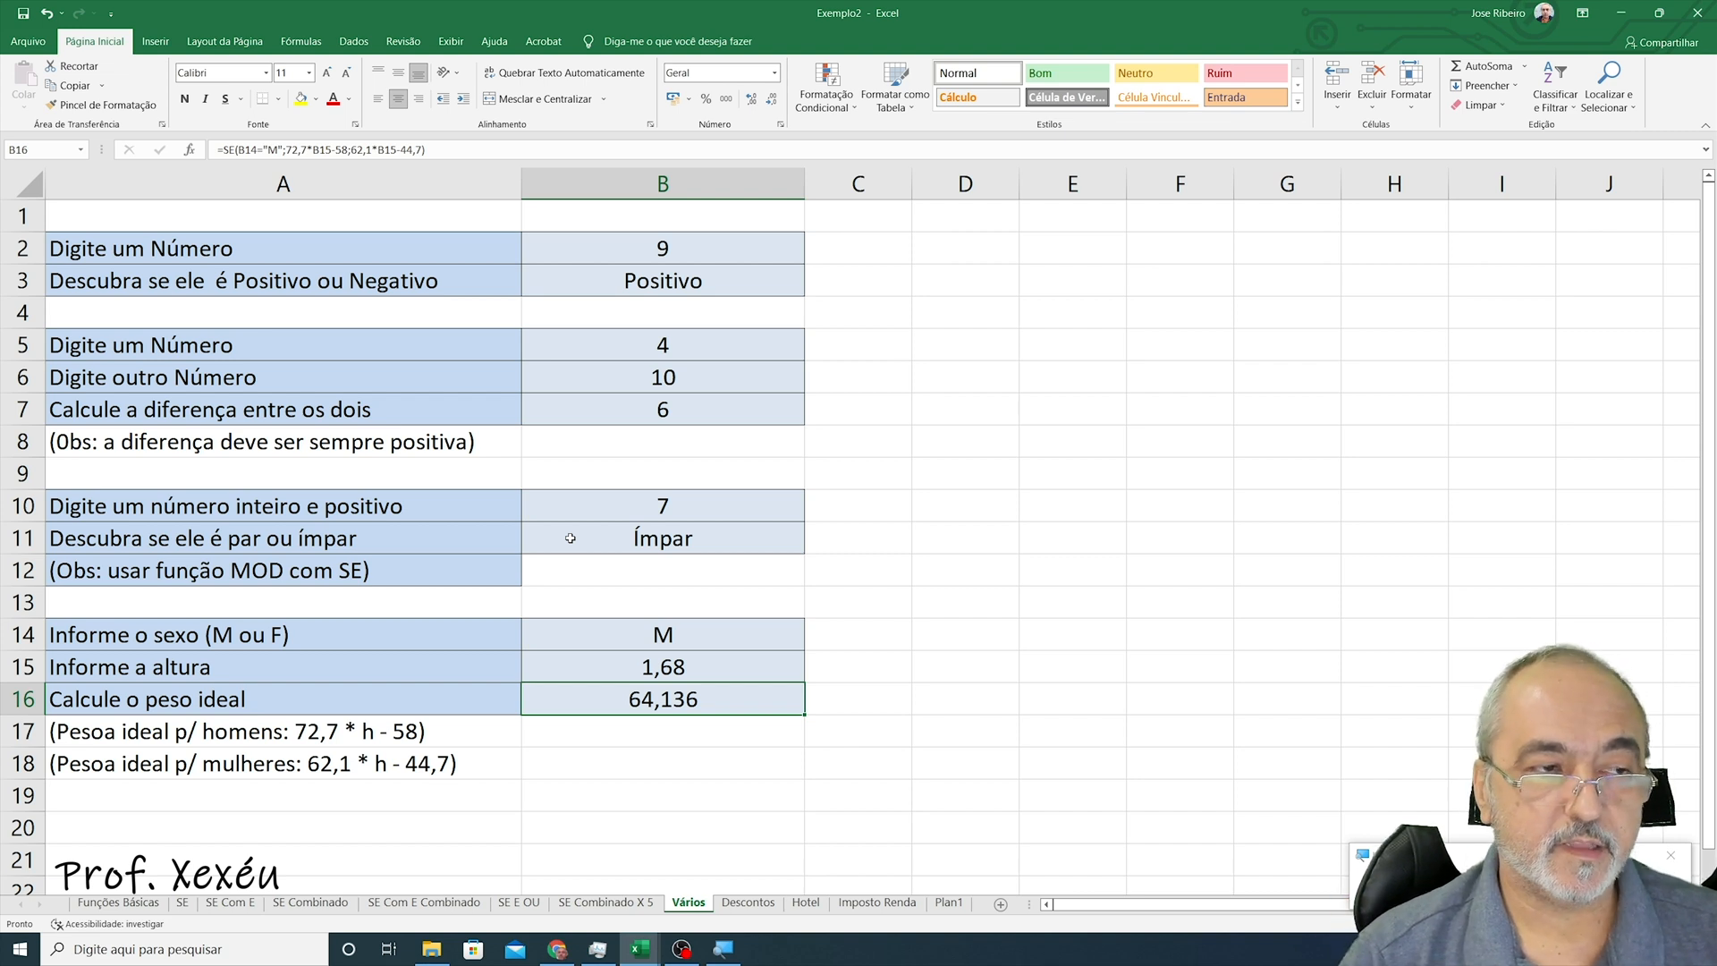
key(Up)
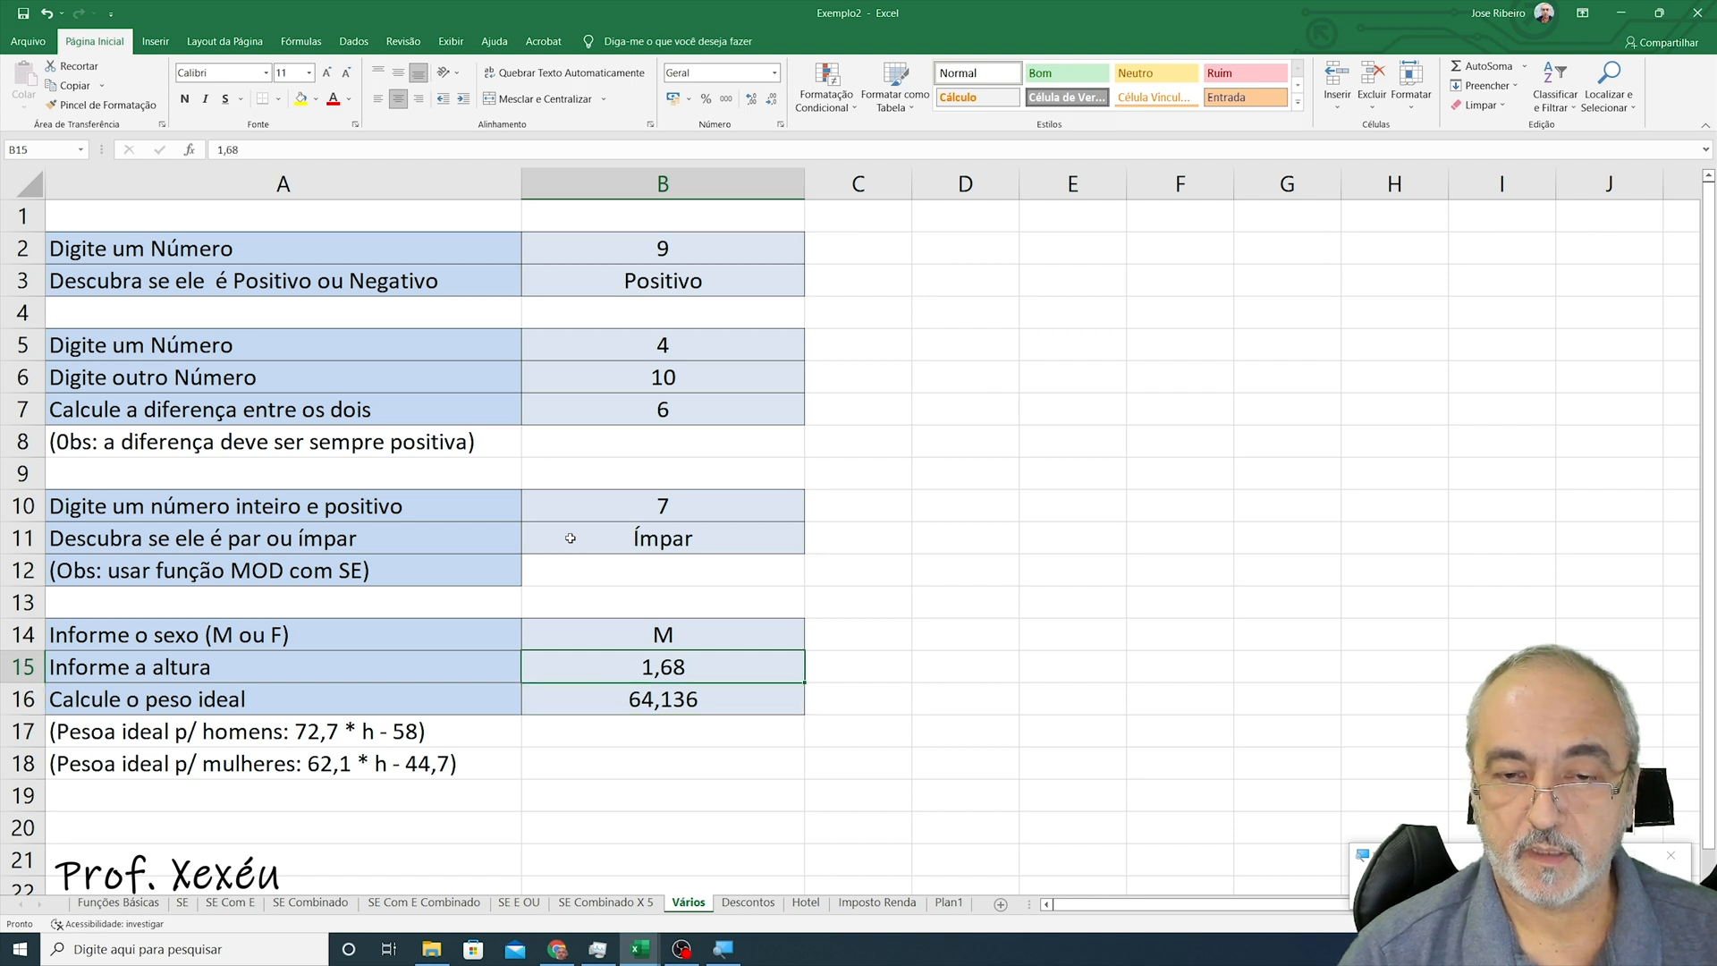
key(F2)
key(BackSpace)
key(BackSpace)
text(80)
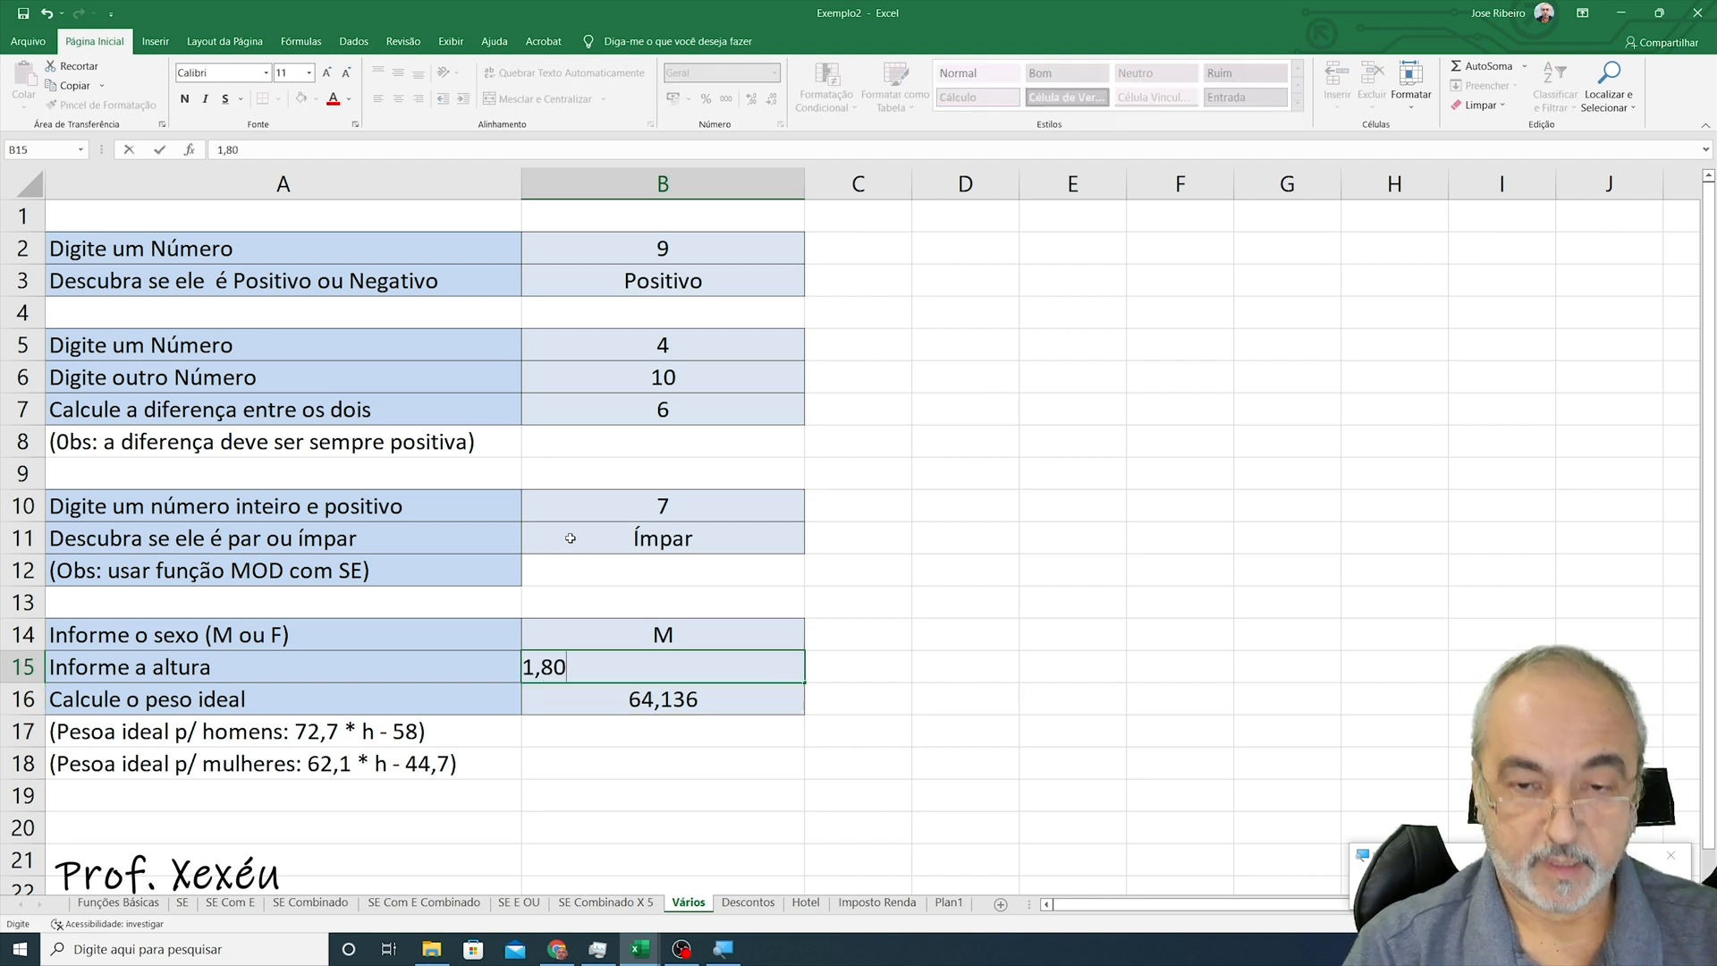
key(Return)
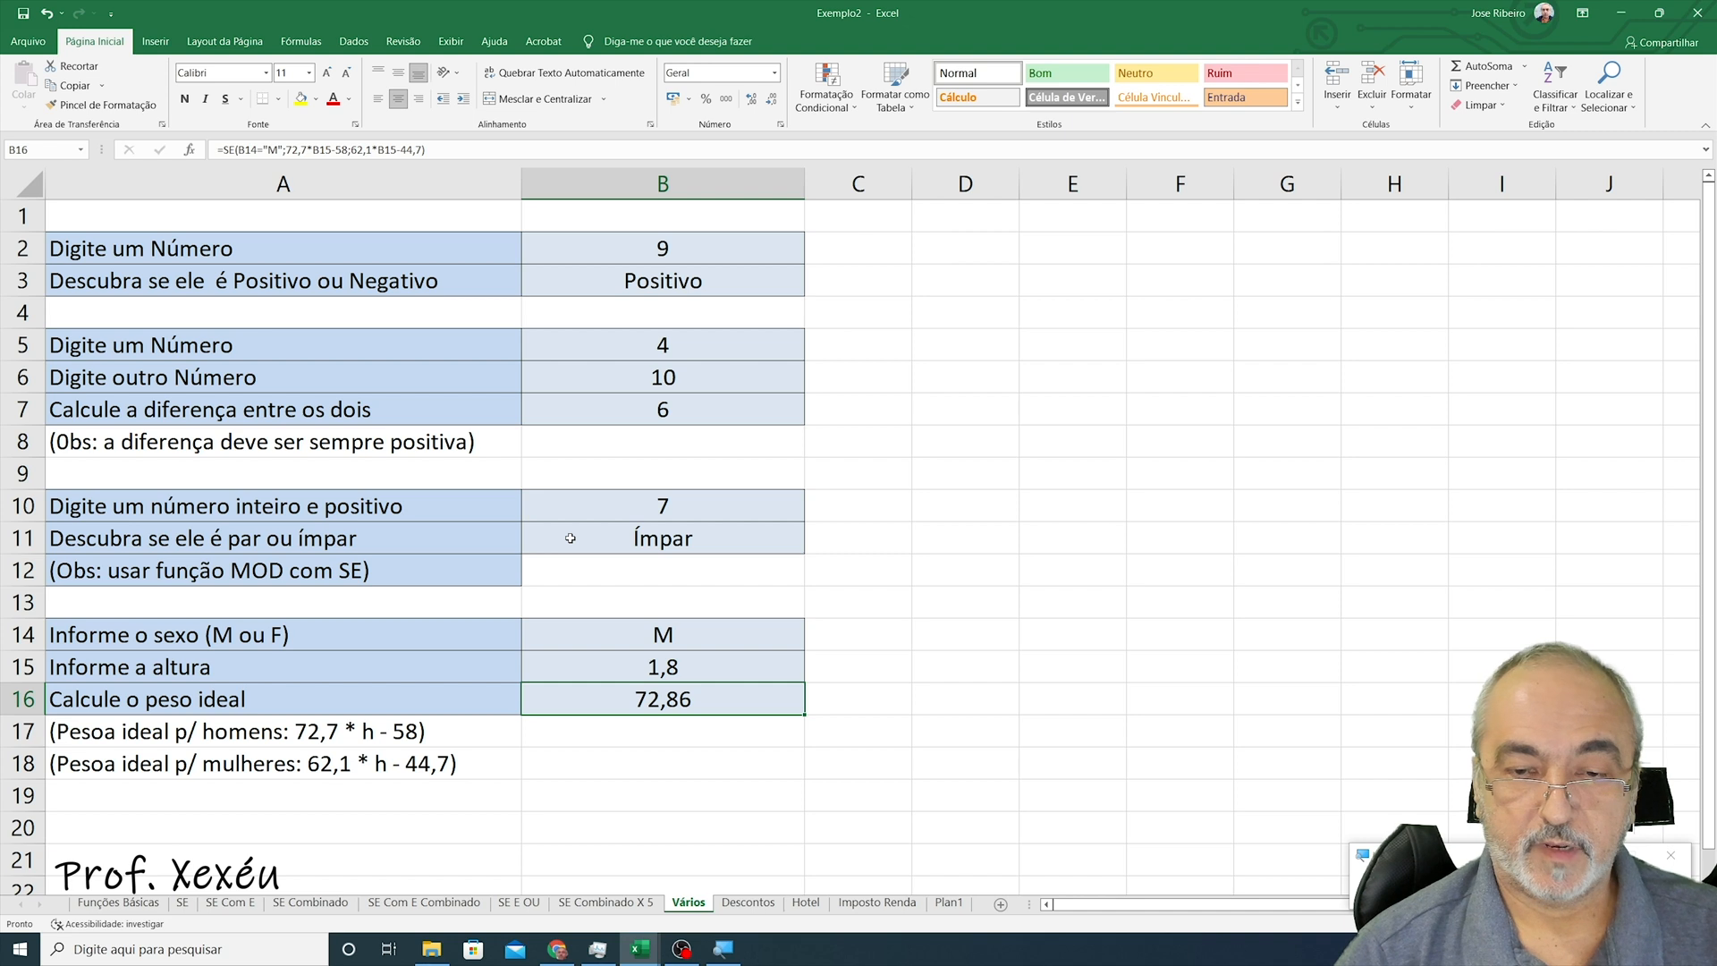